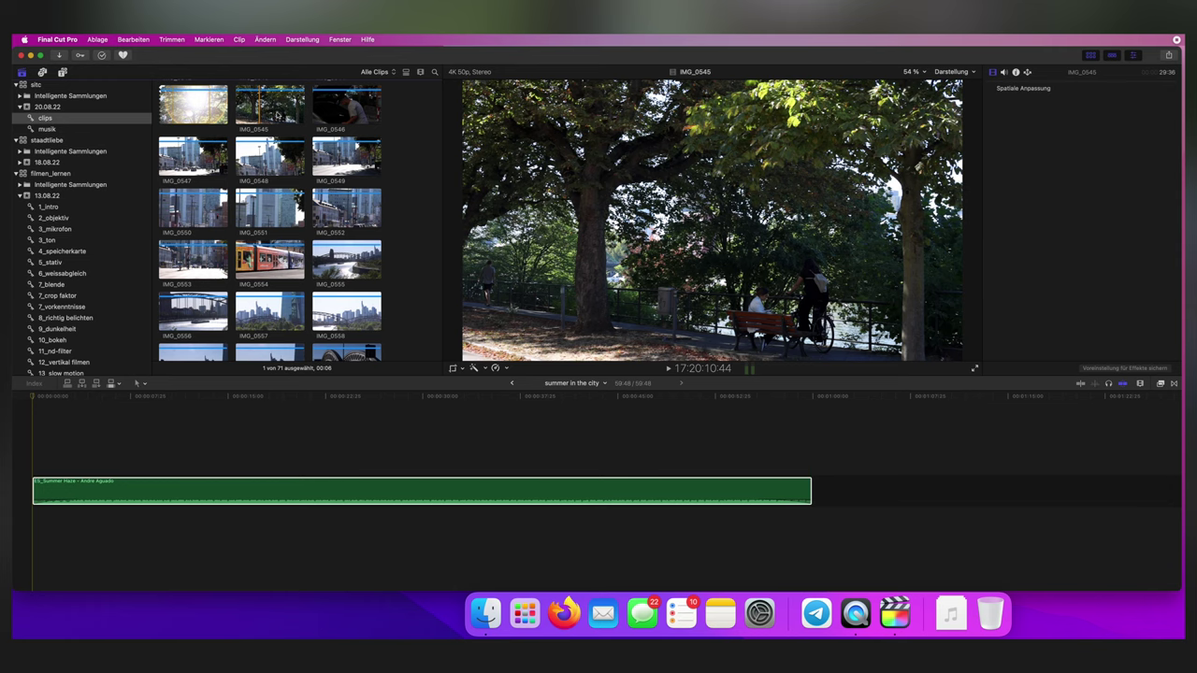
# Mark a range of 11:37 in the browser clip IMG_0545
pyautogui.click(260, 108)
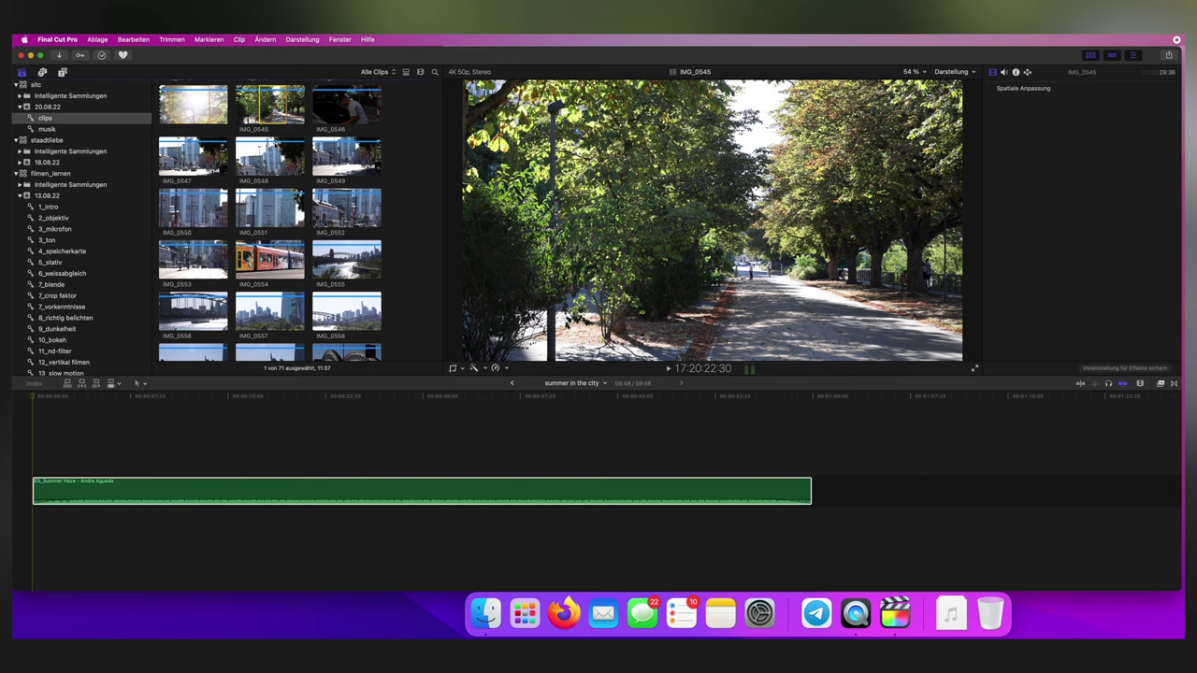
pyautogui.moveTo(269, 105); pyautogui.dragTo(244, 459)
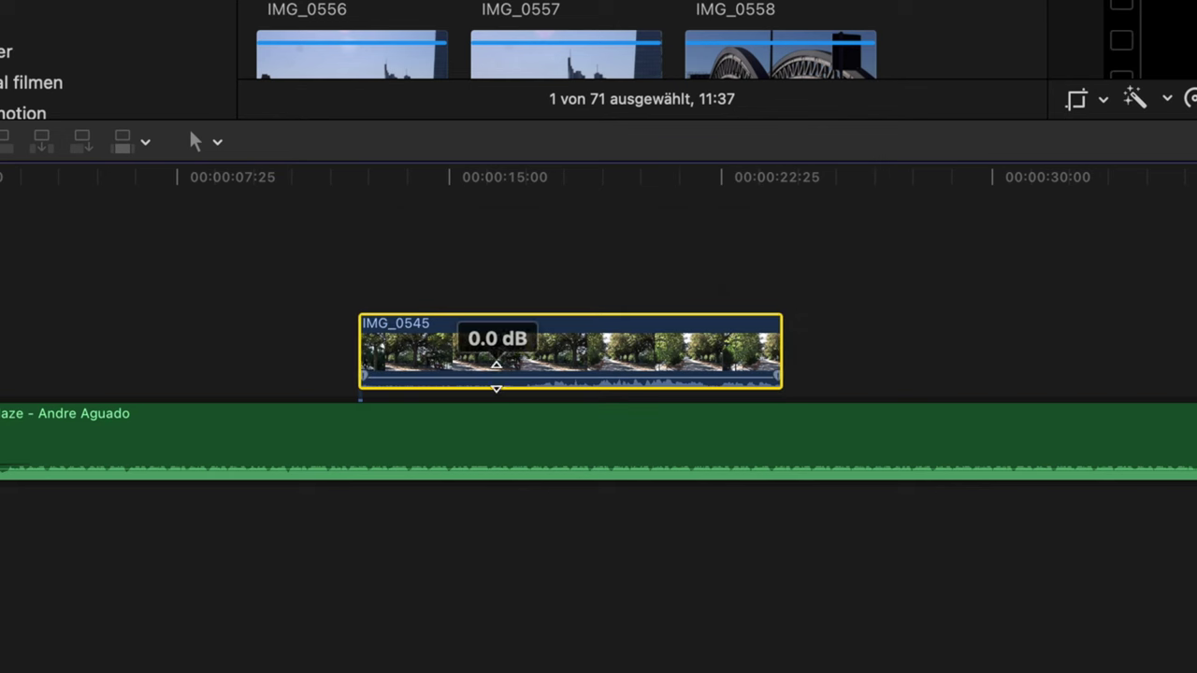
pyautogui.moveTo(503, 379)
pyautogui.mouseDown()
pyautogui.moveTo(515, 334)
pyautogui.moveTo(520, 388)
pyautogui.mouseUp()
pyautogui.click(646, 384)
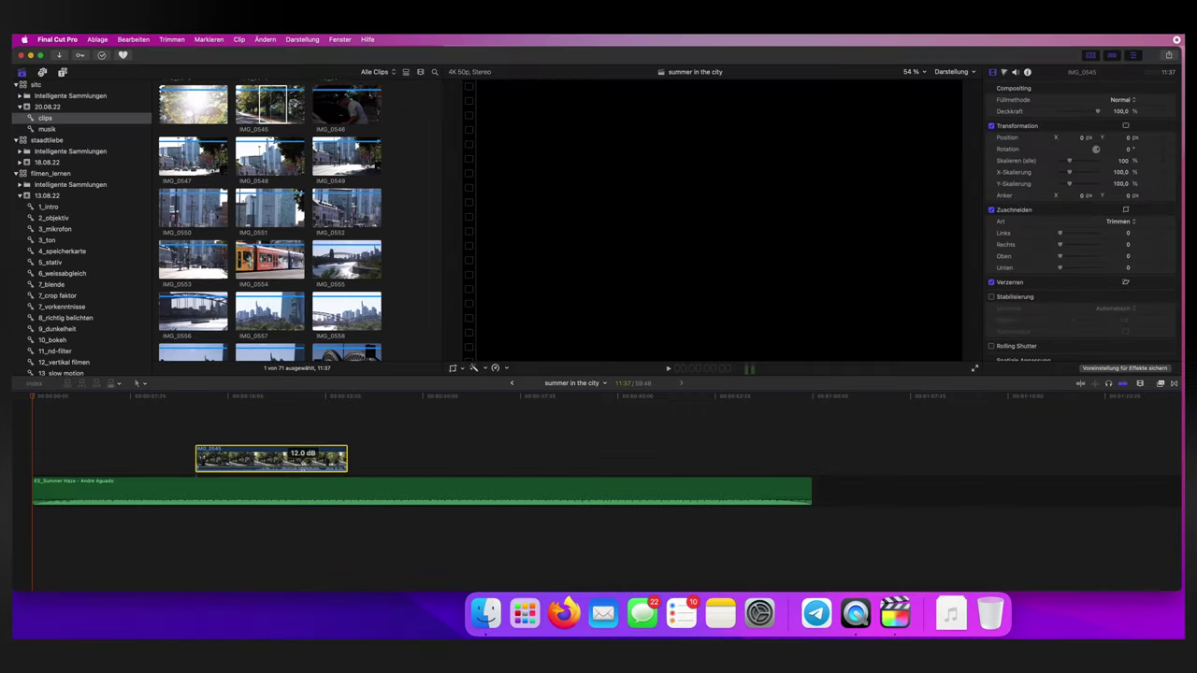
pyautogui.press('Delete')
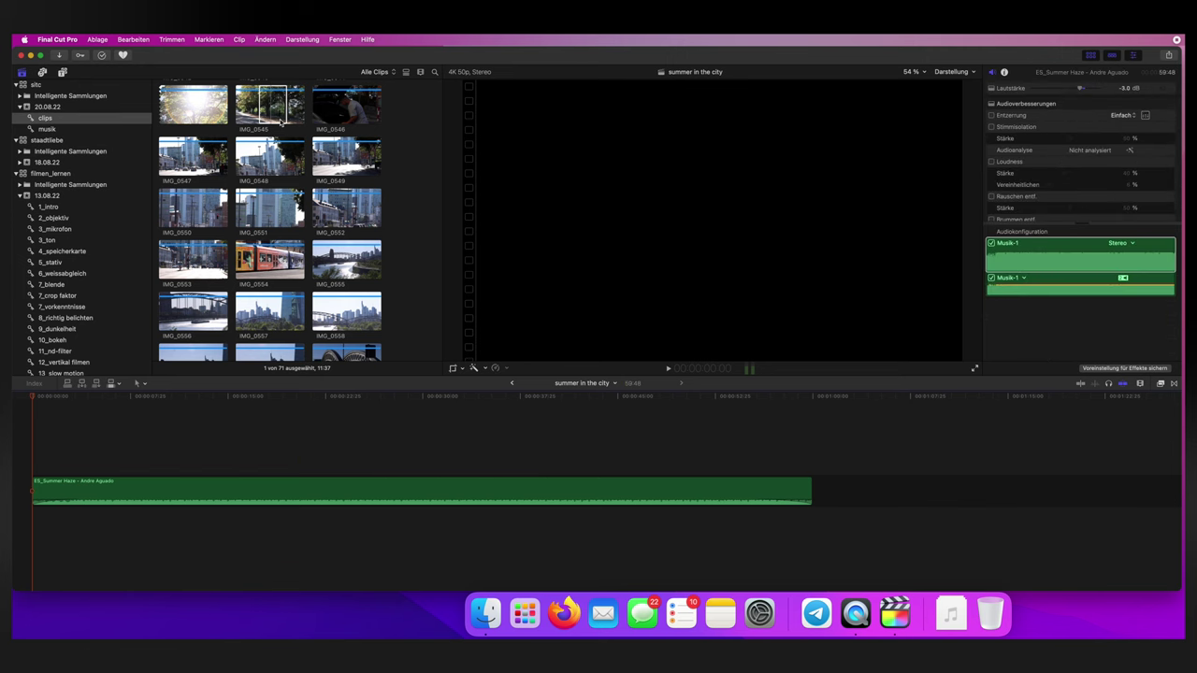
# Add the marked range of IMG_0545 as video only above the music track and align it with the music's start
pyautogui.moveTo(276, 110); pyautogui.dragTo(251, 451)
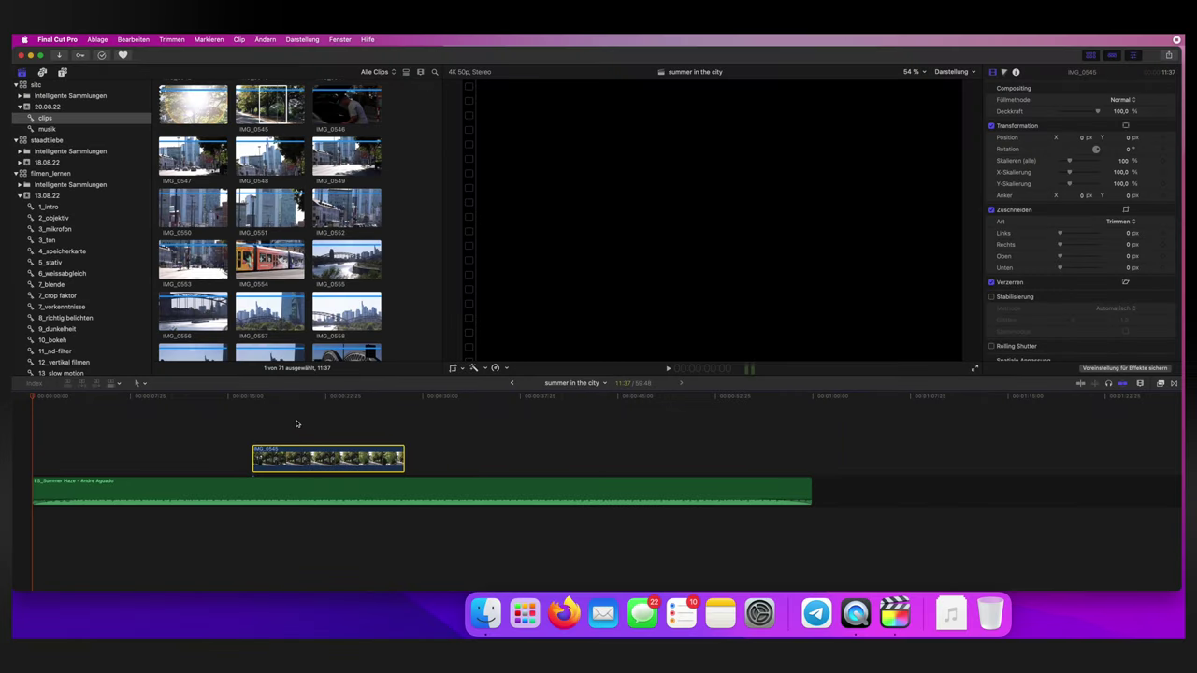
pyautogui.click(306, 426)
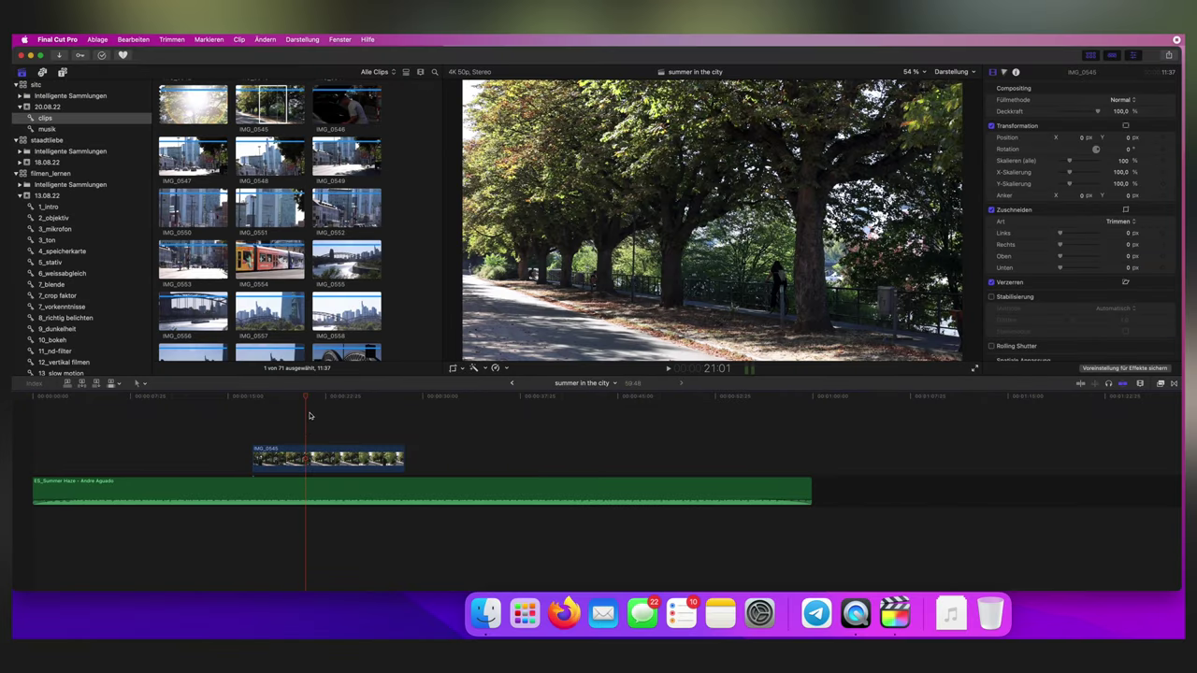
pyautogui.moveTo(313, 400)
pyautogui.mouseDown()
pyautogui.moveTo(372, 400)
pyautogui.moveTo(292, 399)
pyautogui.moveTo(374, 401)
pyautogui.moveTo(310, 401)
pyautogui.moveTo(320, 401)
pyautogui.mouseUp()
pyautogui.press('space')
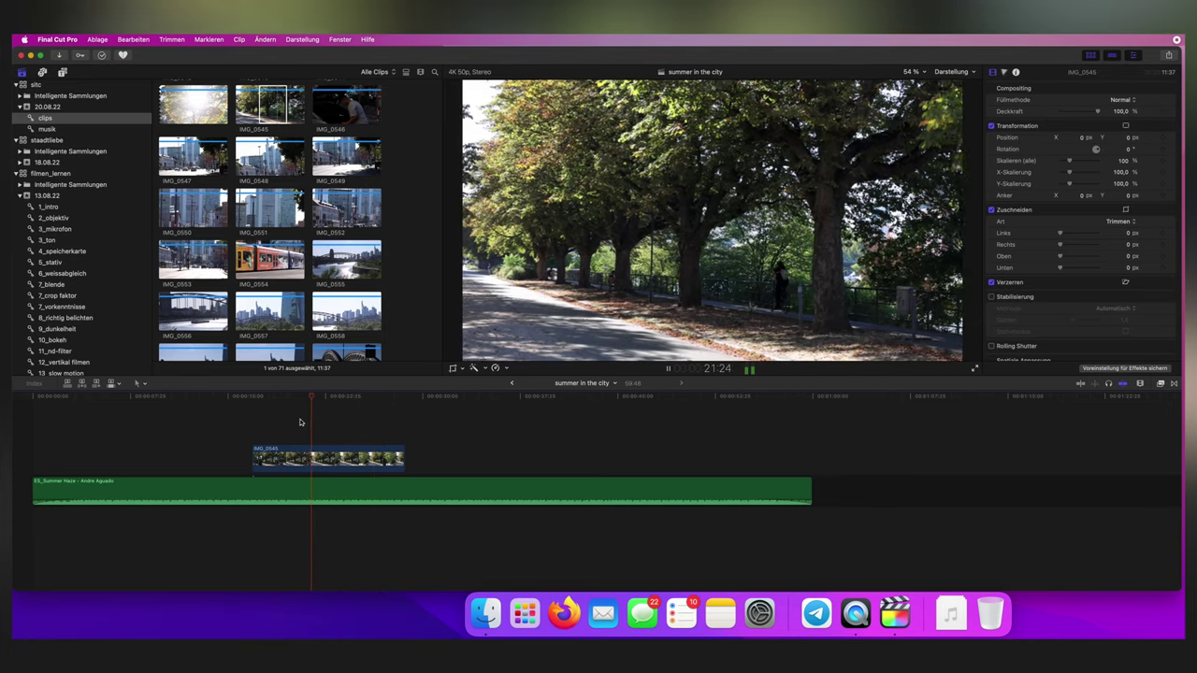
pyautogui.press('space')
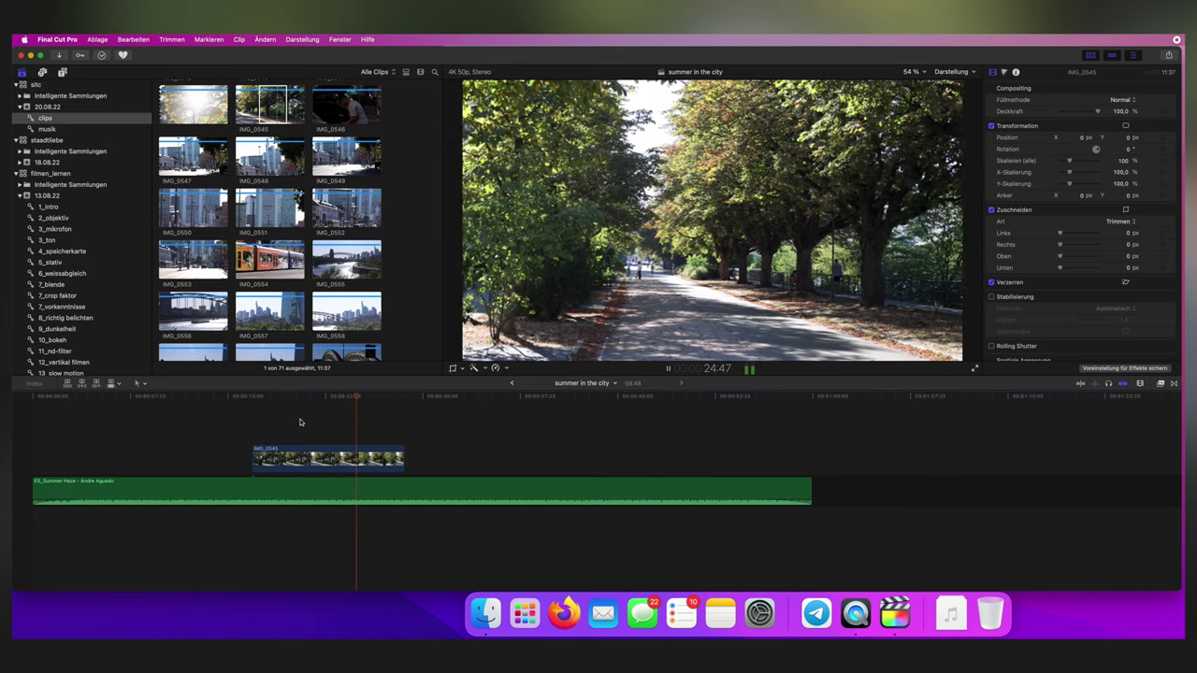
pyautogui.press('space')
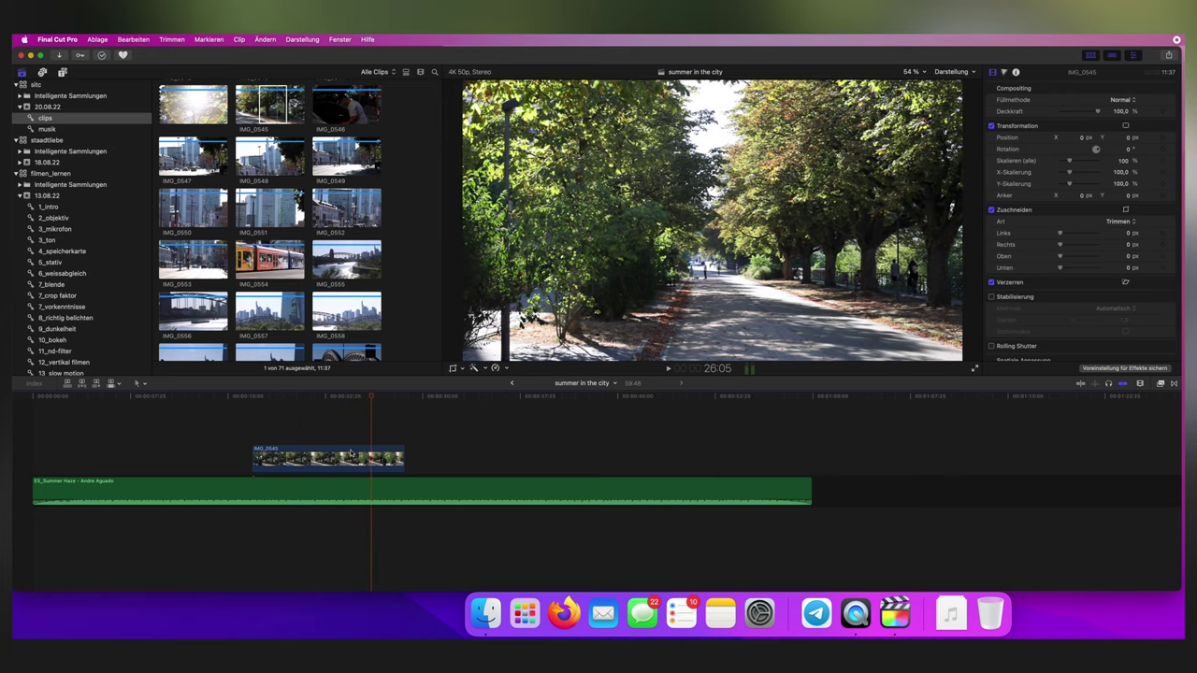
pyautogui.moveTo(361, 460); pyautogui.dragTo(142, 461)
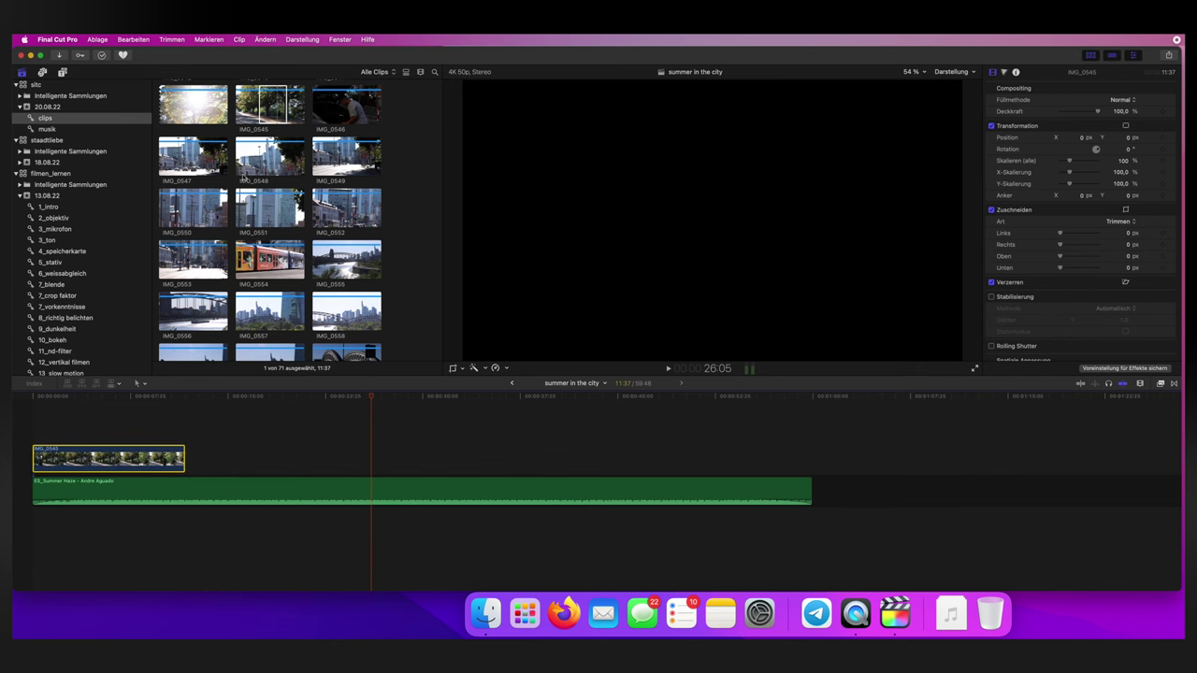
# Preview the browser clips IMG_0551, IMG_0552, IMG_0554 and IMG_0557
pyautogui.click(251, 204)
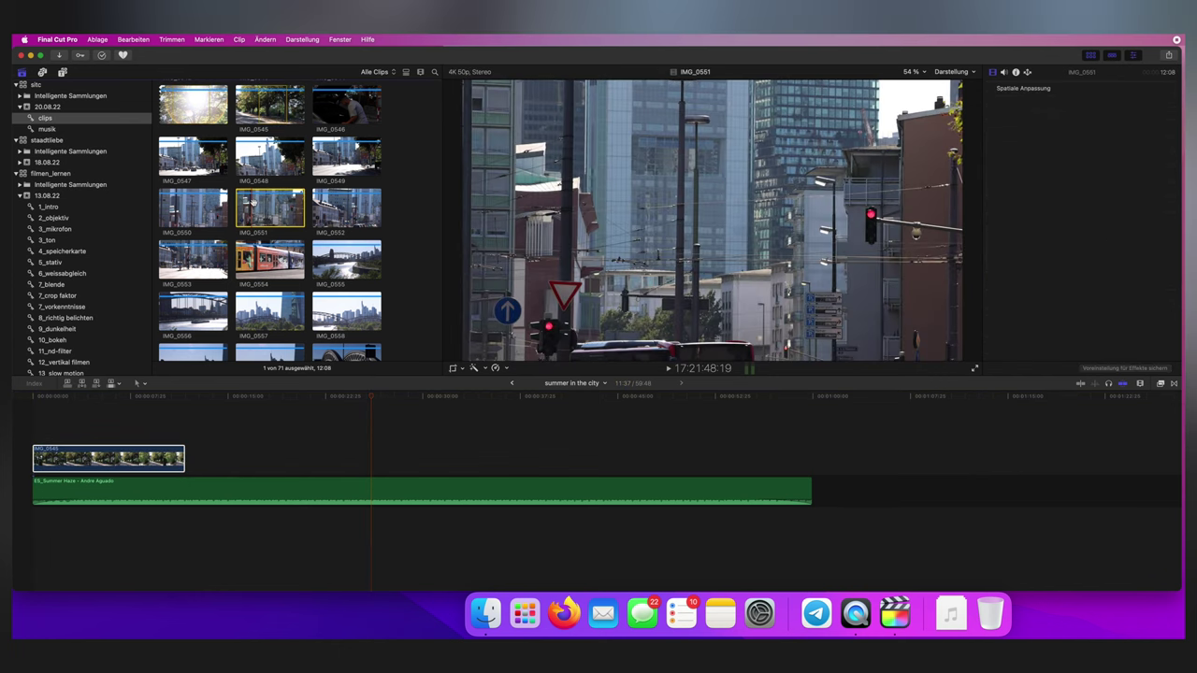
pyautogui.click(333, 205)
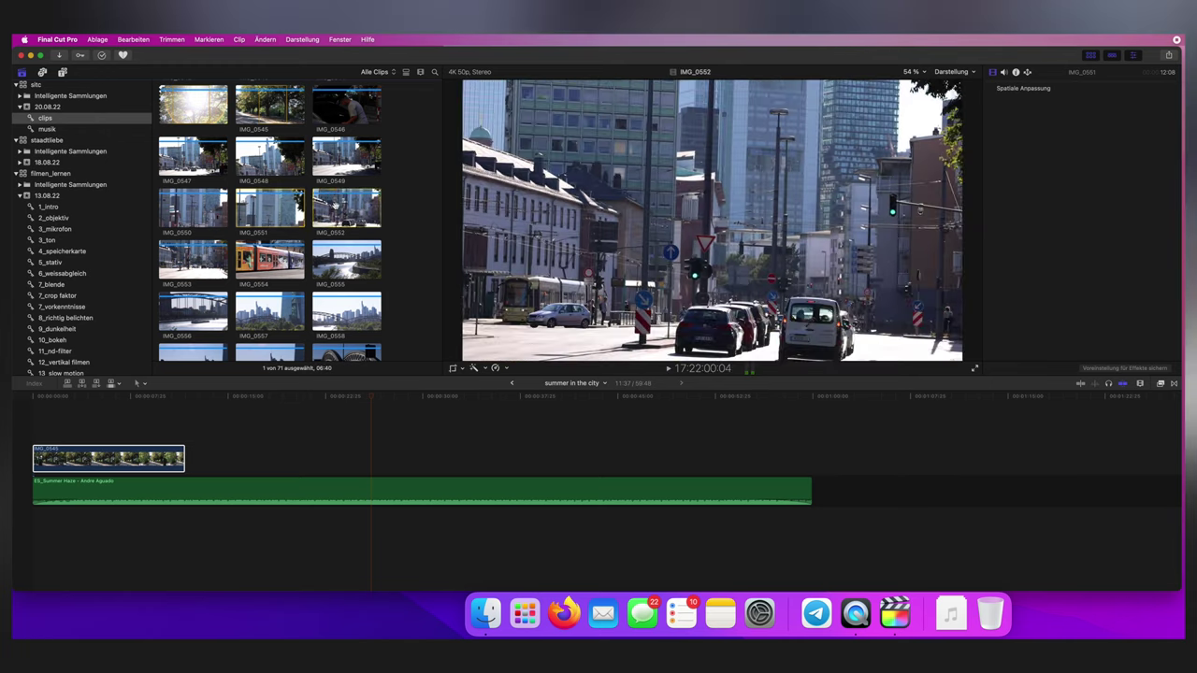
pyautogui.press('space')
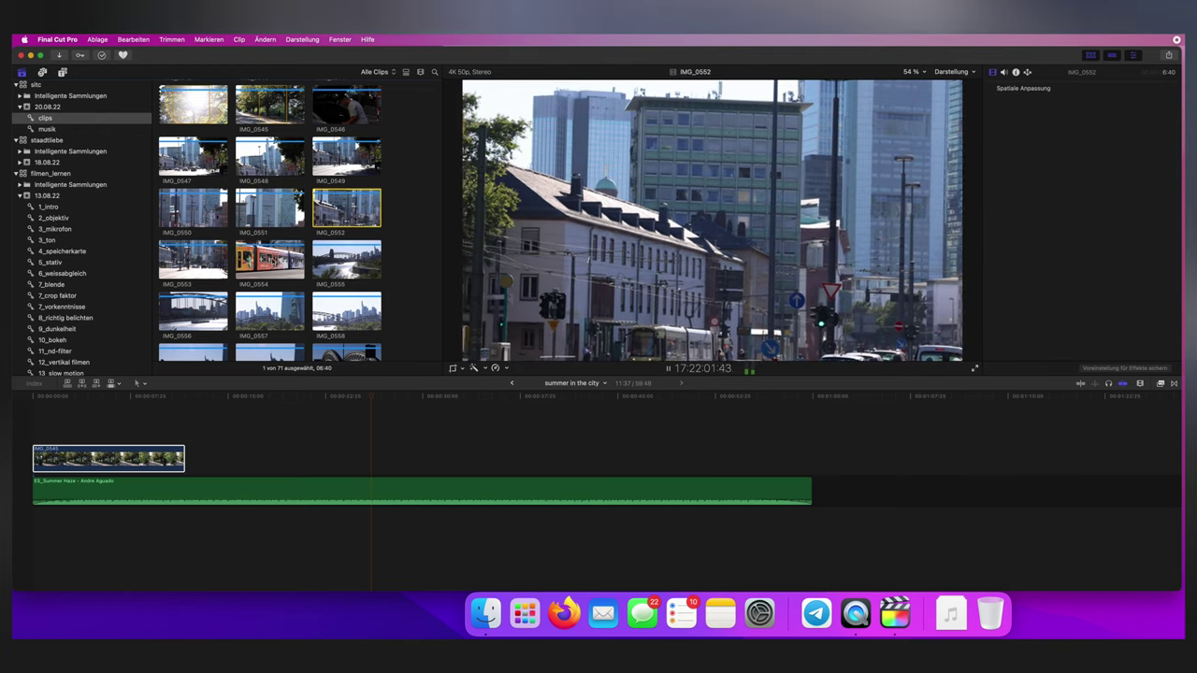
pyautogui.click(258, 263)
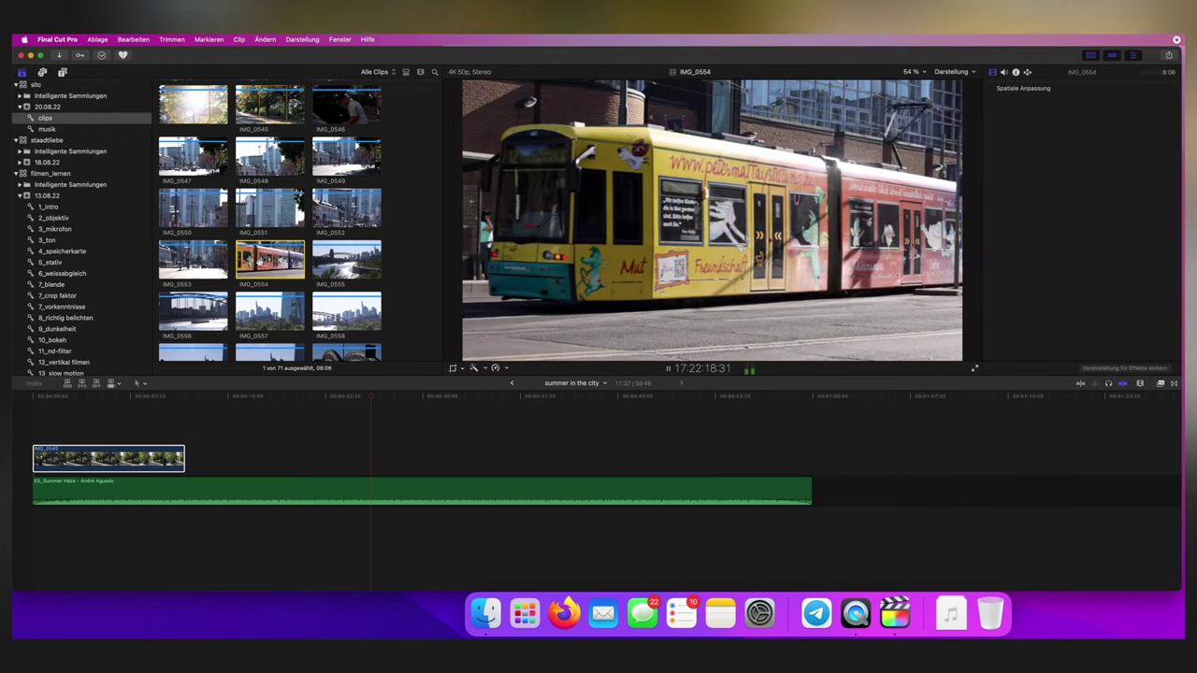
pyautogui.click(269, 312)
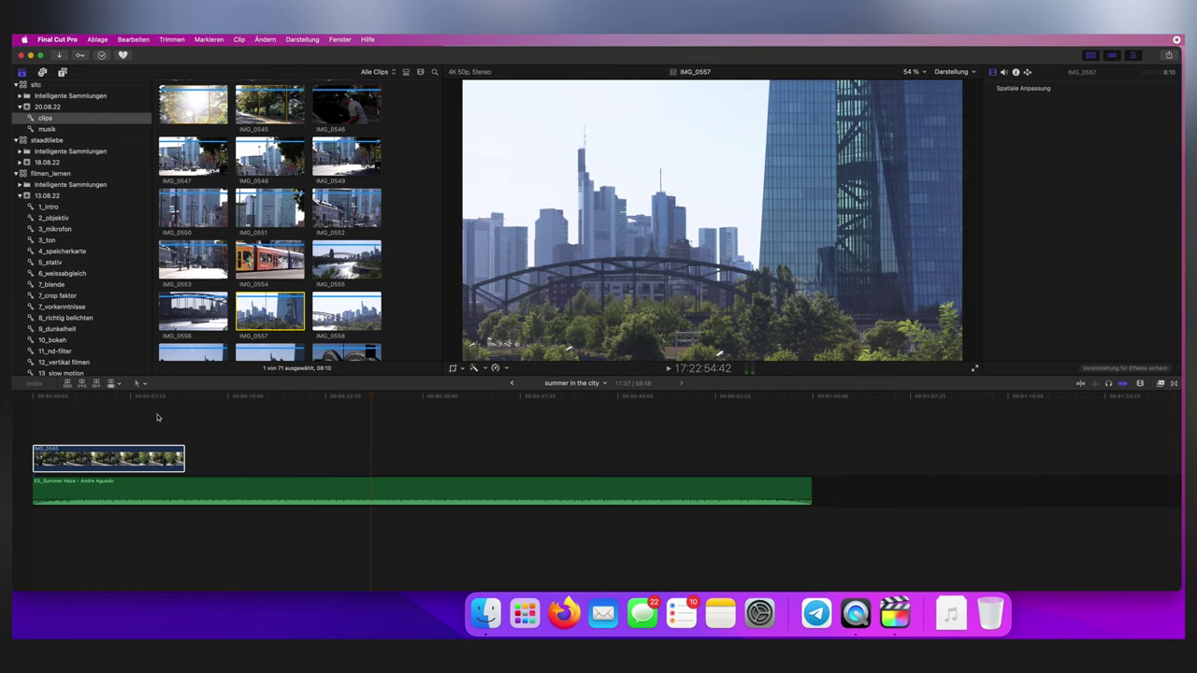
# Try trimming and extending the start of the timeline clip IMG_0545 around the playhead at 2:18
pyautogui.click(122, 428)
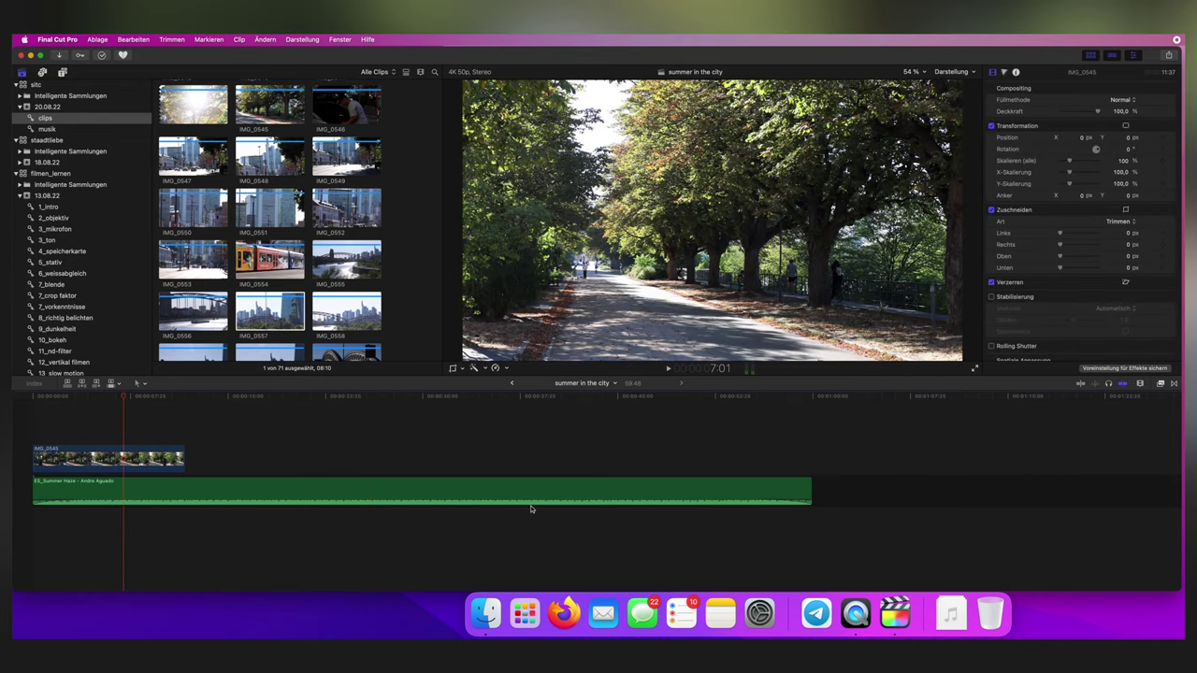
pyautogui.click(64, 429)
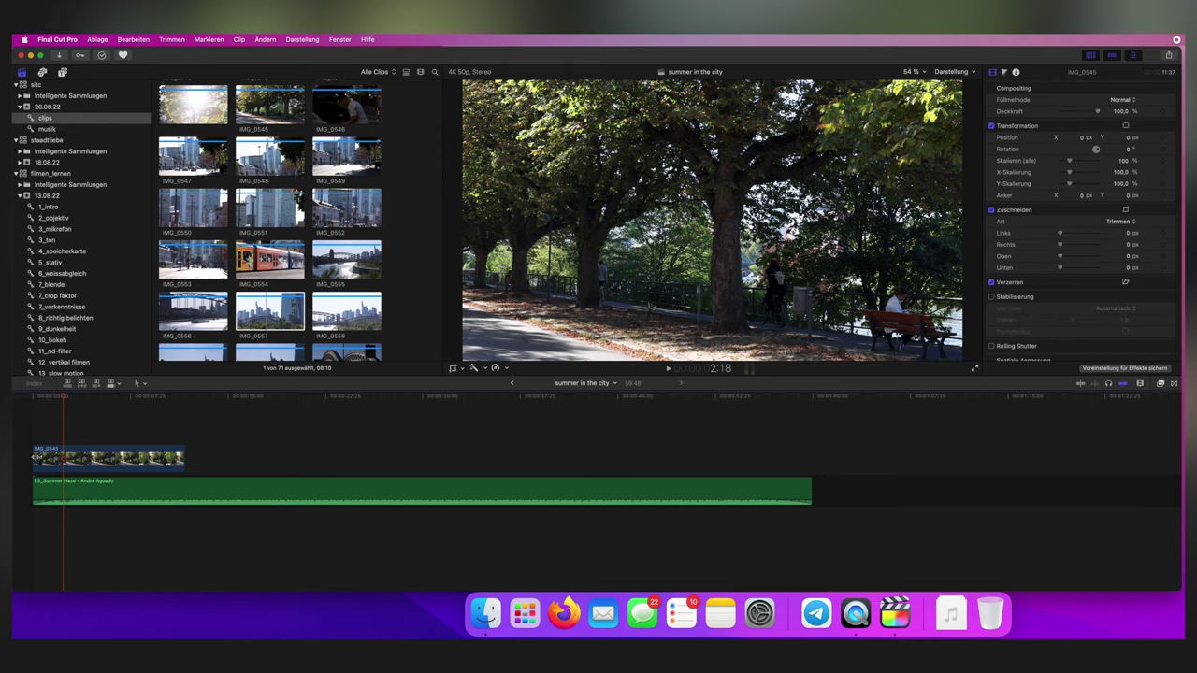
pyautogui.moveTo(35, 457); pyautogui.dragTo(55, 458)
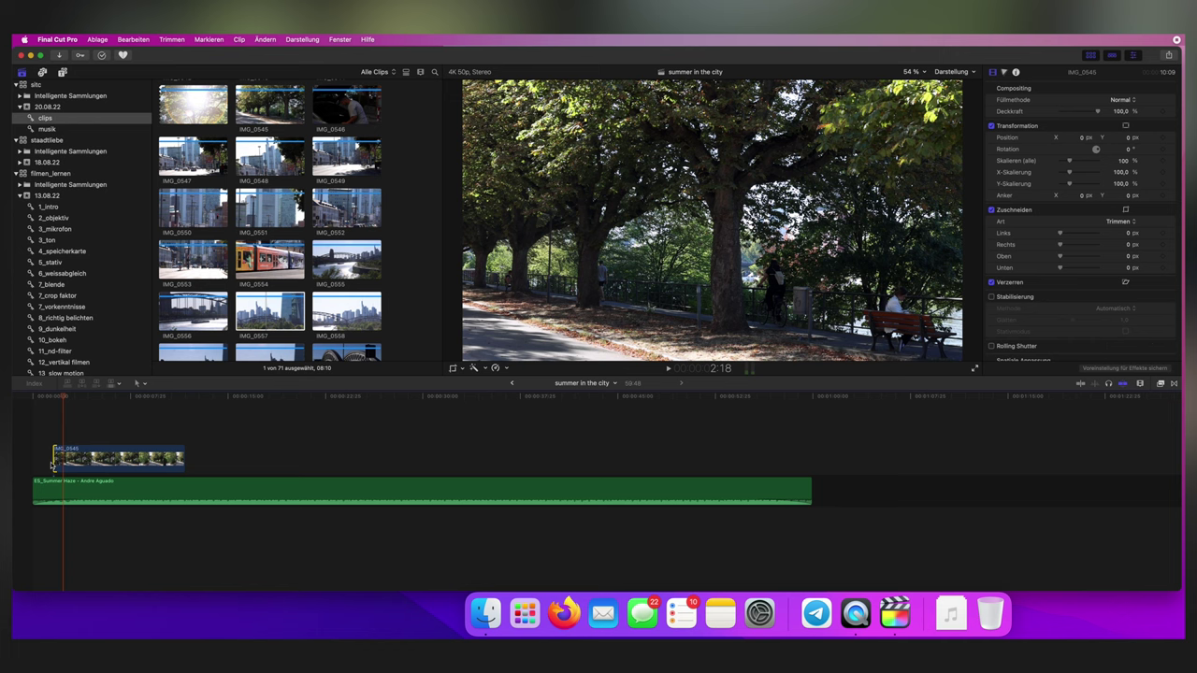
pyautogui.moveTo(53, 458); pyautogui.dragTo(63, 458)
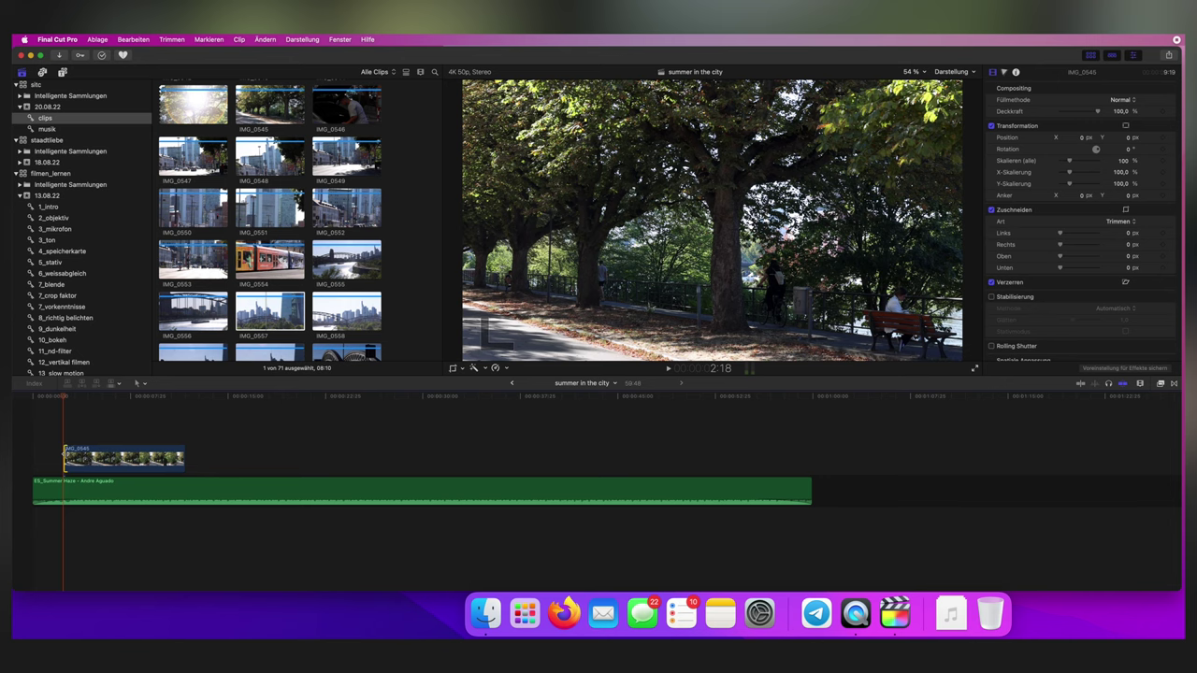
pyautogui.moveTo(173, 374); pyautogui.dragTo(140, 374)
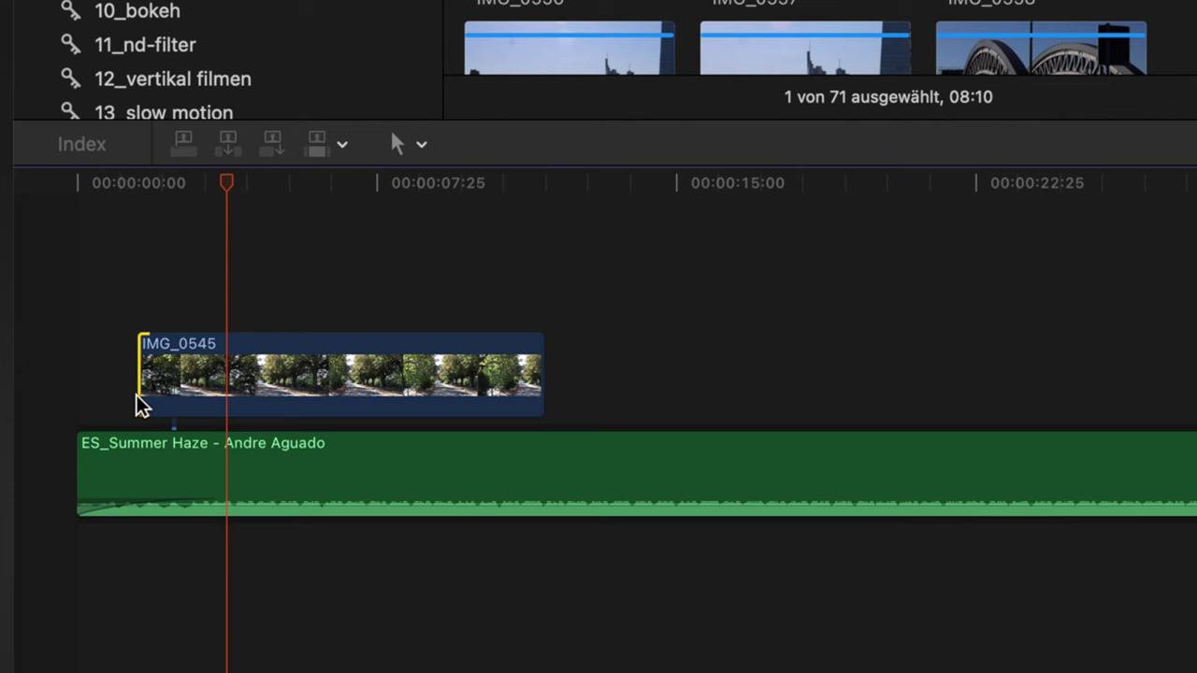
pyautogui.moveTo(53, 467); pyautogui.dragTo(81, 465)
pyautogui.moveTo(225, 391); pyautogui.dragTo(225, 391)
# Trim the start and end of the timeline clip IMG_0545 to a length of 4:46
pyautogui.click(151, 188)
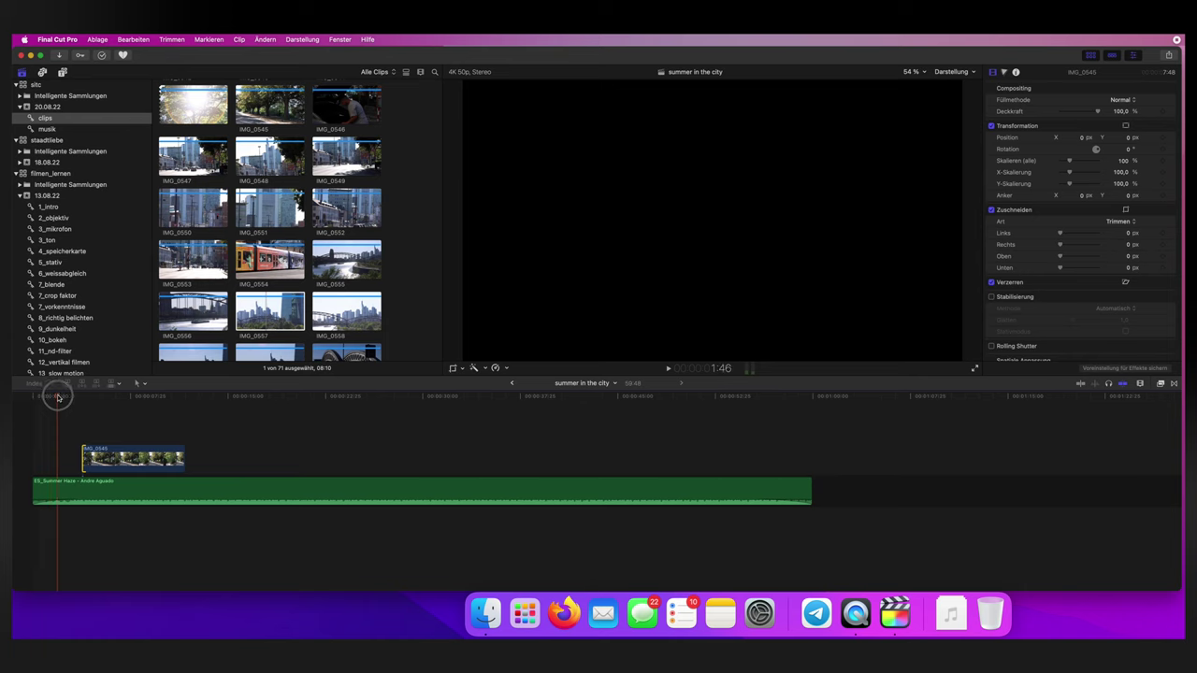
pyautogui.press('space')
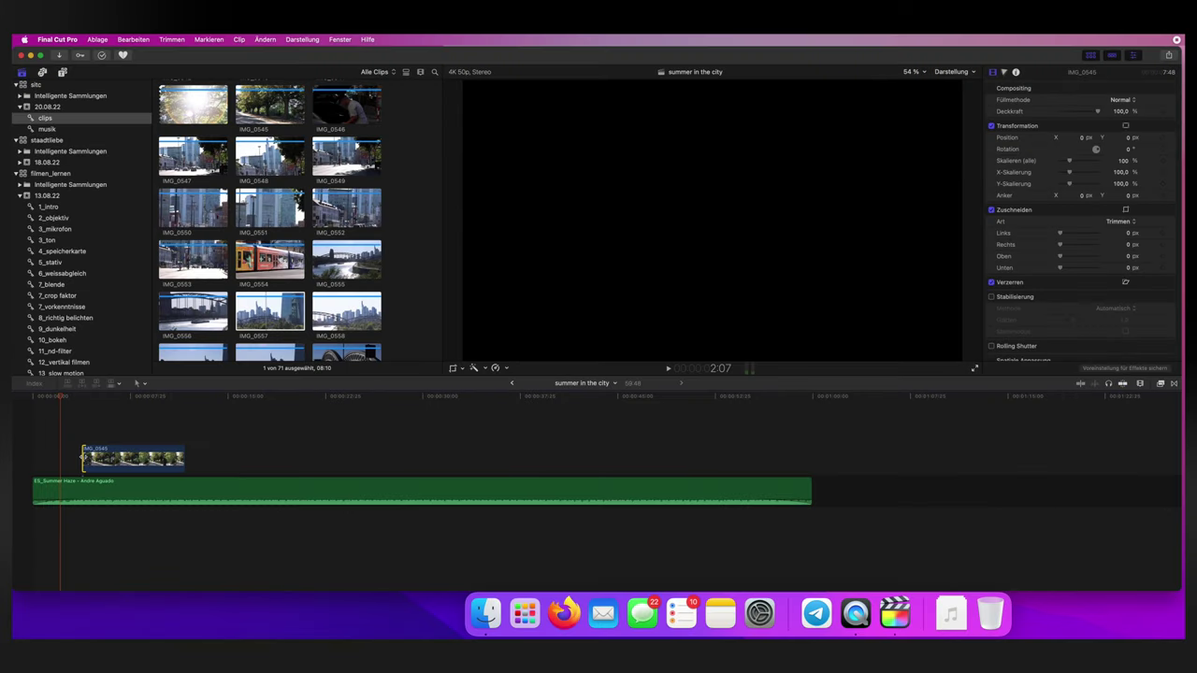
pyautogui.moveTo(83, 458)
pyautogui.mouseDown()
pyautogui.moveTo(44, 458)
pyautogui.moveTo(61, 458)
pyautogui.mouseUp()
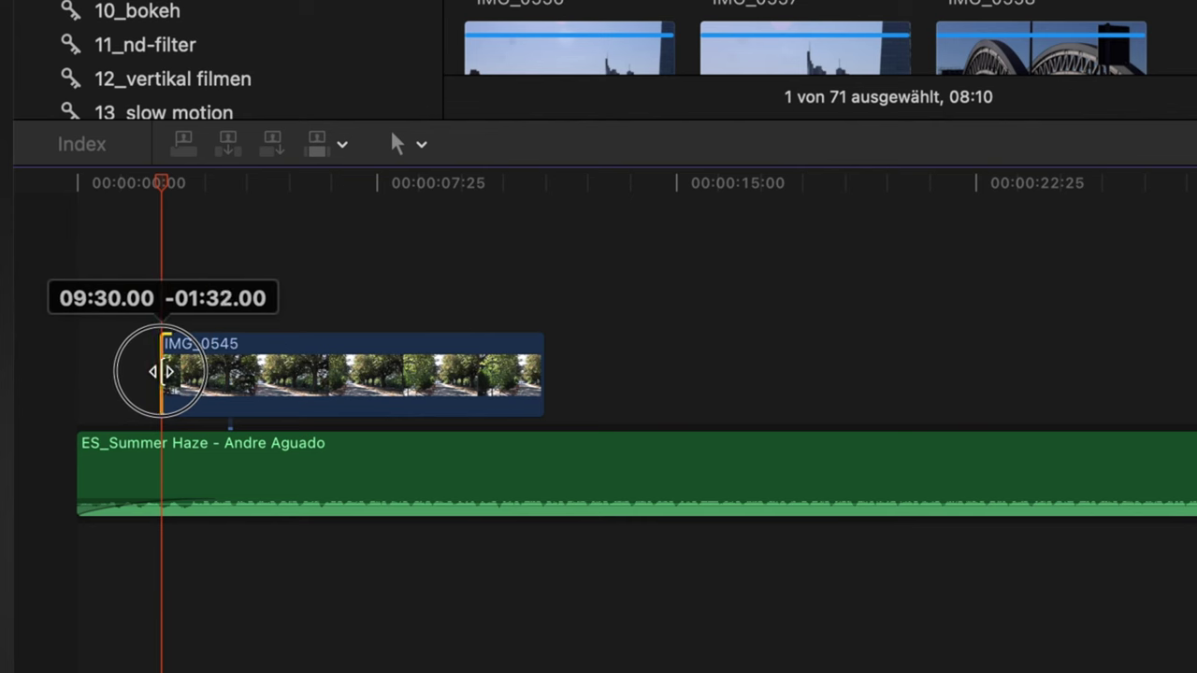
pyautogui.moveTo(161, 372)
pyautogui.mouseDown()
pyautogui.moveTo(172, 371)
pyautogui.moveTo(145, 372)
pyautogui.moveTo(157, 370)
pyautogui.mouseUp()
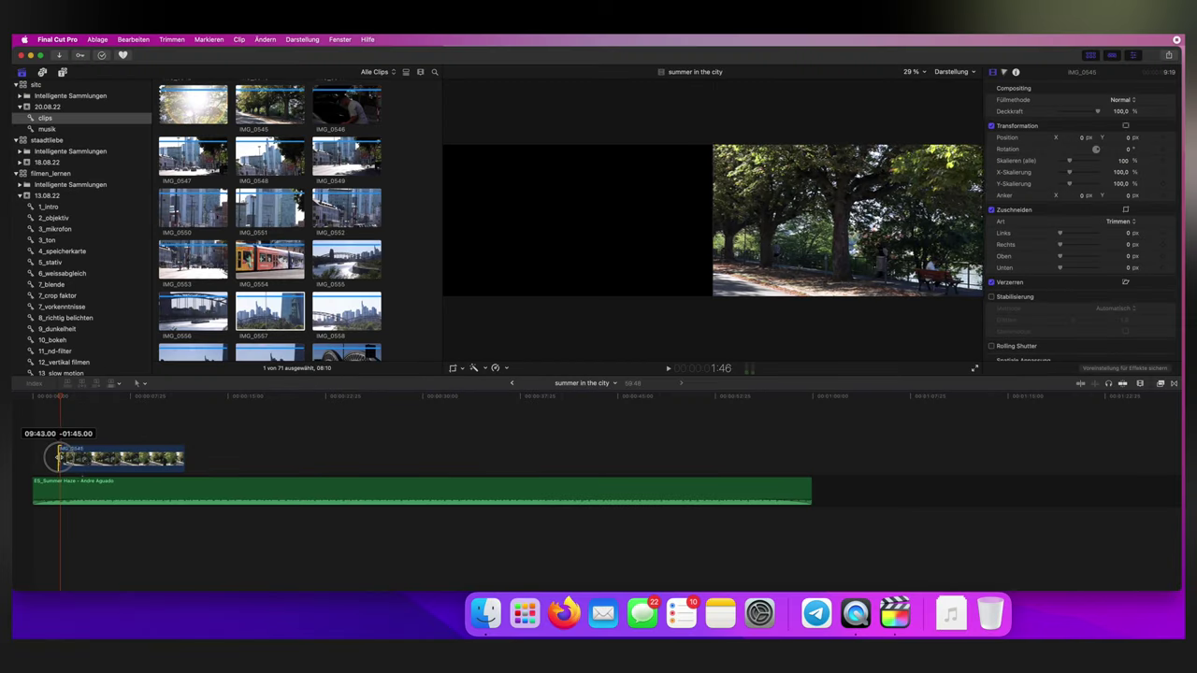
pyautogui.moveTo(59, 456)
pyautogui.mouseDown()
pyautogui.moveTo(47, 457)
pyautogui.moveTo(90, 459)
pyautogui.moveTo(50, 458)
pyautogui.mouseUp()
pyautogui.moveTo(183, 457); pyautogui.dragTo(112, 457)
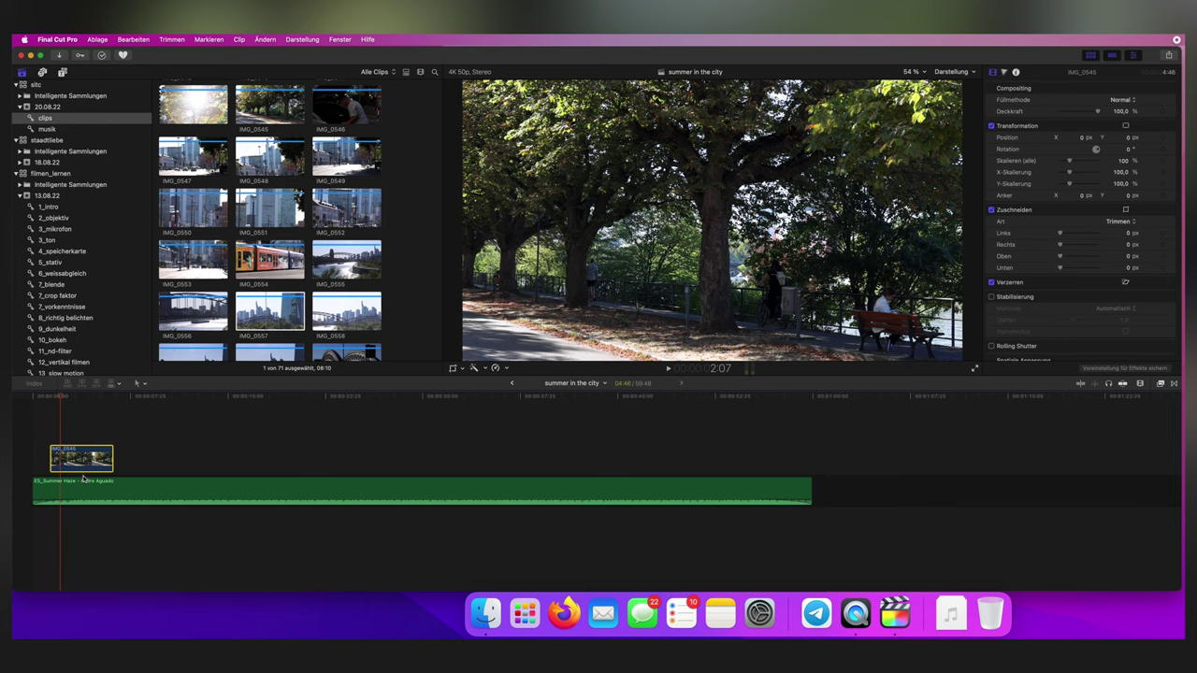
# Move the trimmed IMG_0545 clip to the beginning of the timeline and play it back with the music
pyautogui.moveTo(85, 464); pyautogui.dragTo(60, 455)
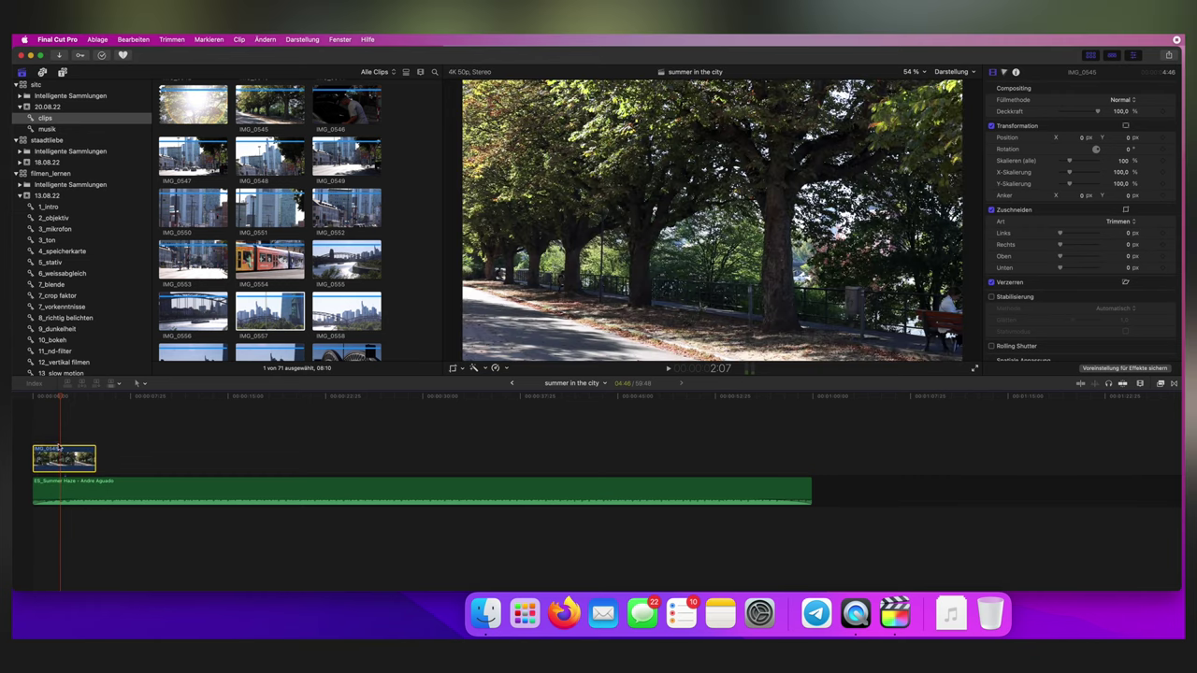
pyautogui.click(41, 439)
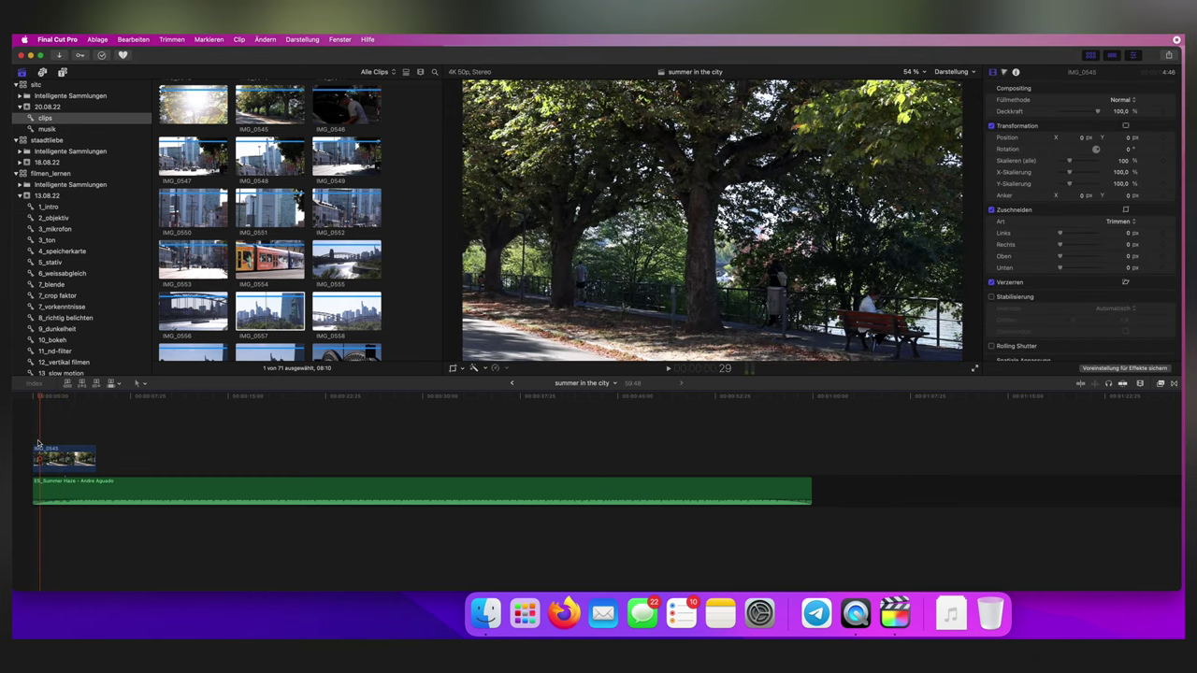
pyautogui.press('space')
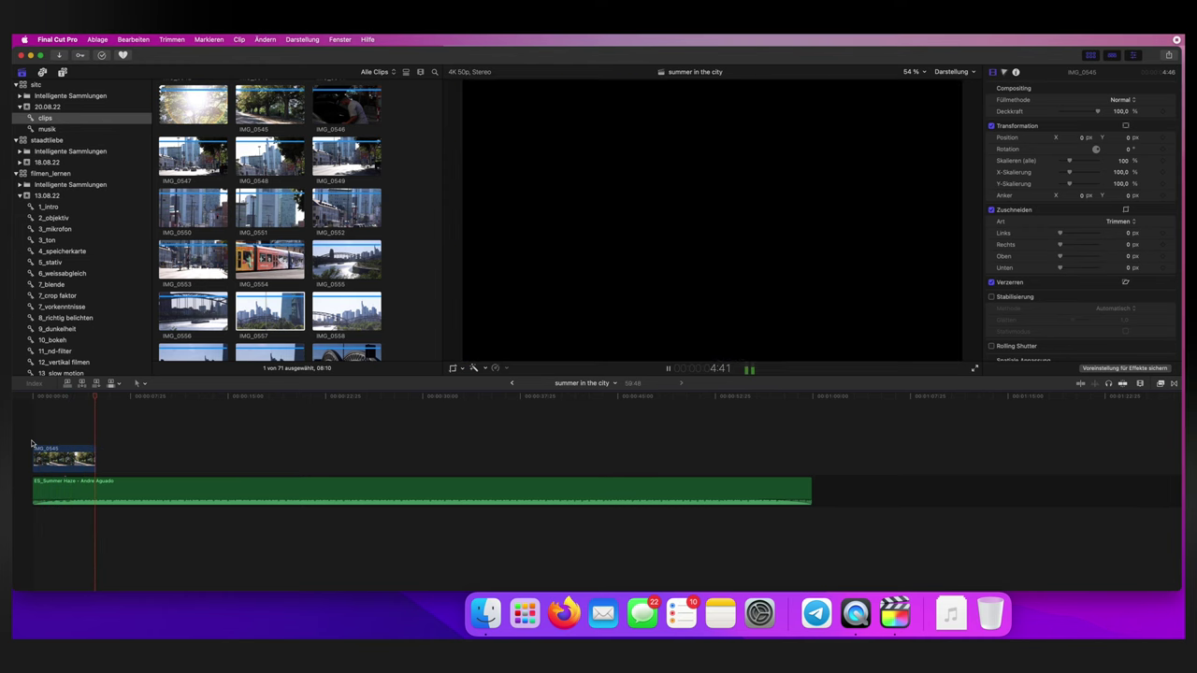
pyautogui.press('space')
# Place an 8:09 range of IMG_0544 above the music and trim its start to 14:17 on the timeline
pyautogui.click(203, 110)
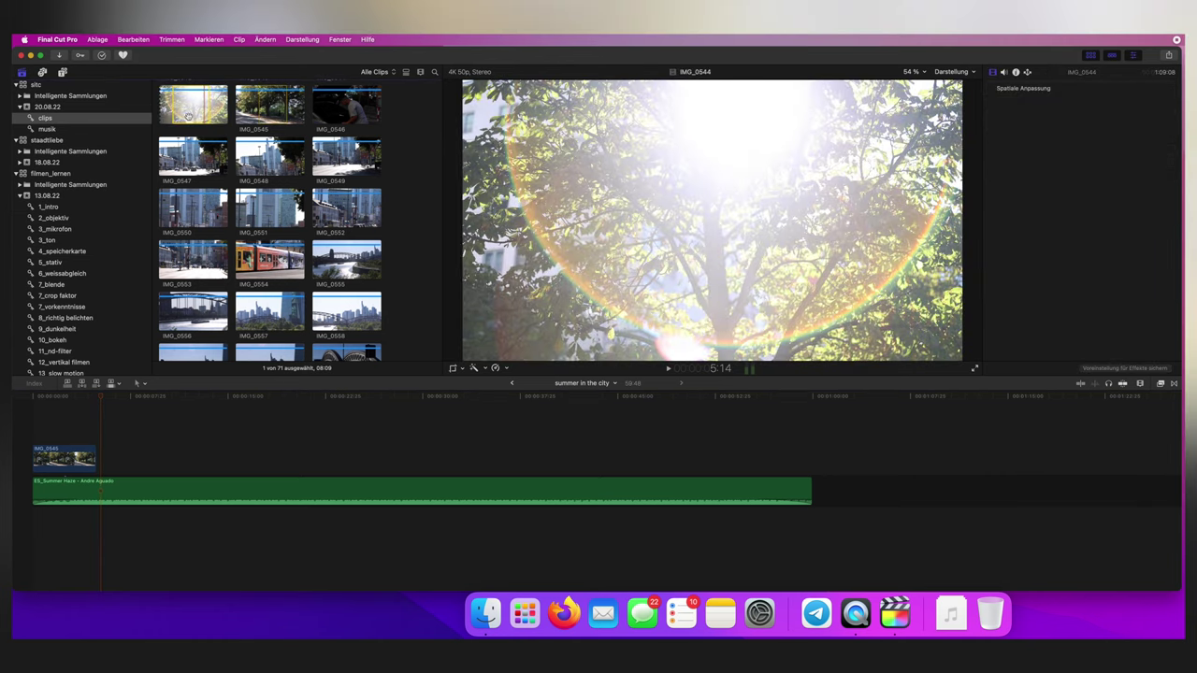
pyautogui.moveTo(191, 108); pyautogui.dragTo(165, 456)
pyautogui.moveTo(163, 400); pyautogui.dragTo(220, 402)
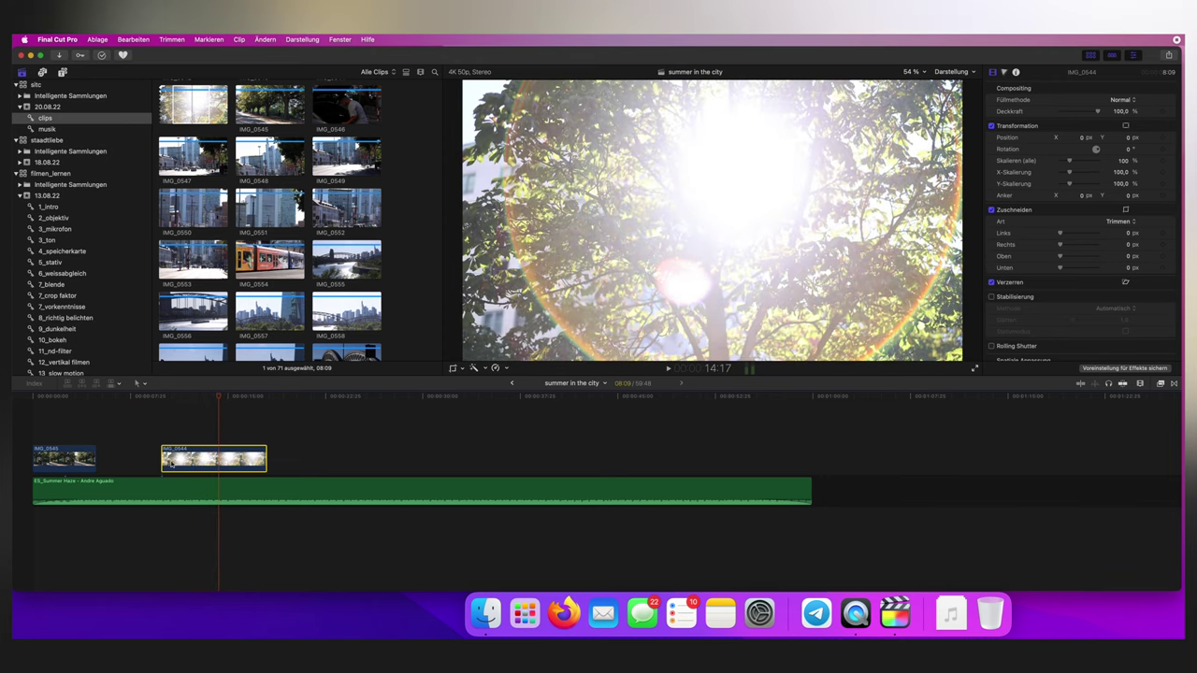
pyautogui.moveTo(171, 463); pyautogui.dragTo(222, 460)
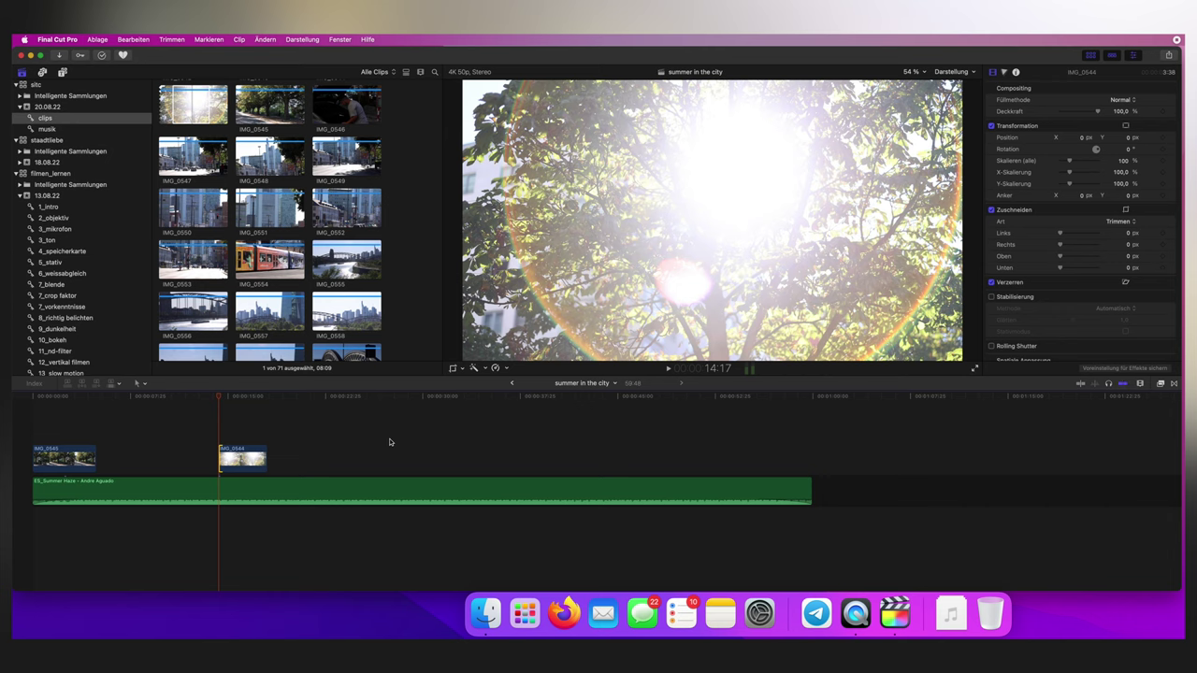
# Move IMG_0544 directly against the end of IMG_0545 and play back the cut between them
pyautogui.moveTo(242, 463); pyautogui.dragTo(130, 457)
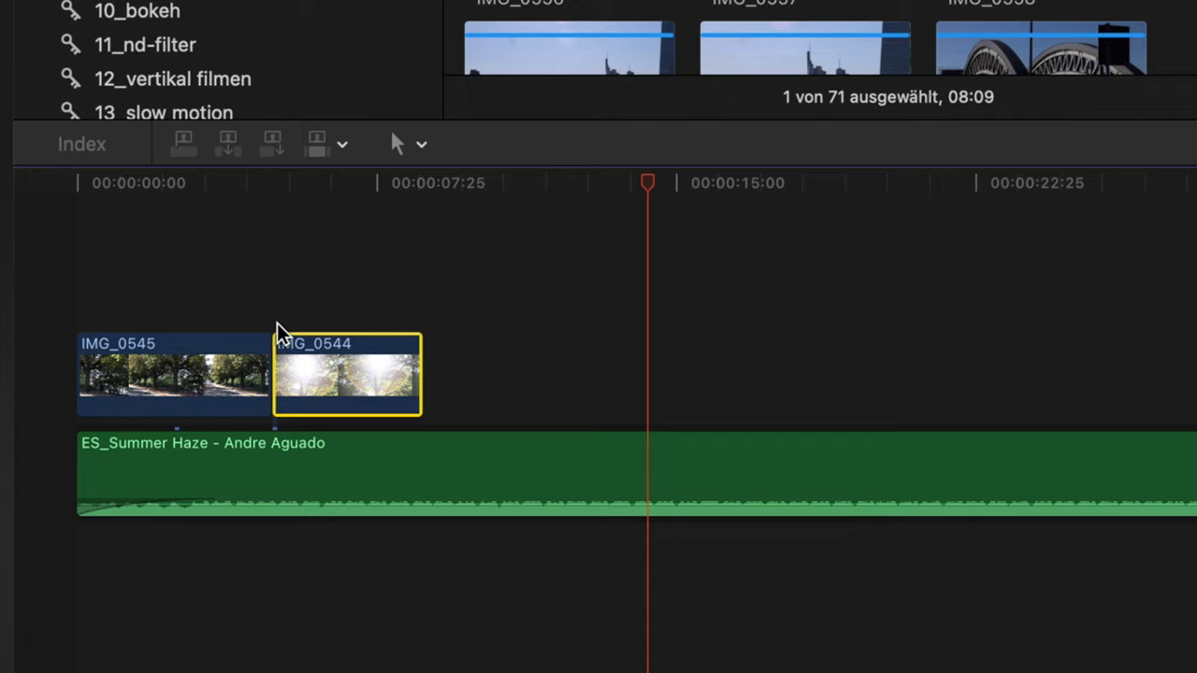
pyautogui.click(252, 316)
pyautogui.press('space')
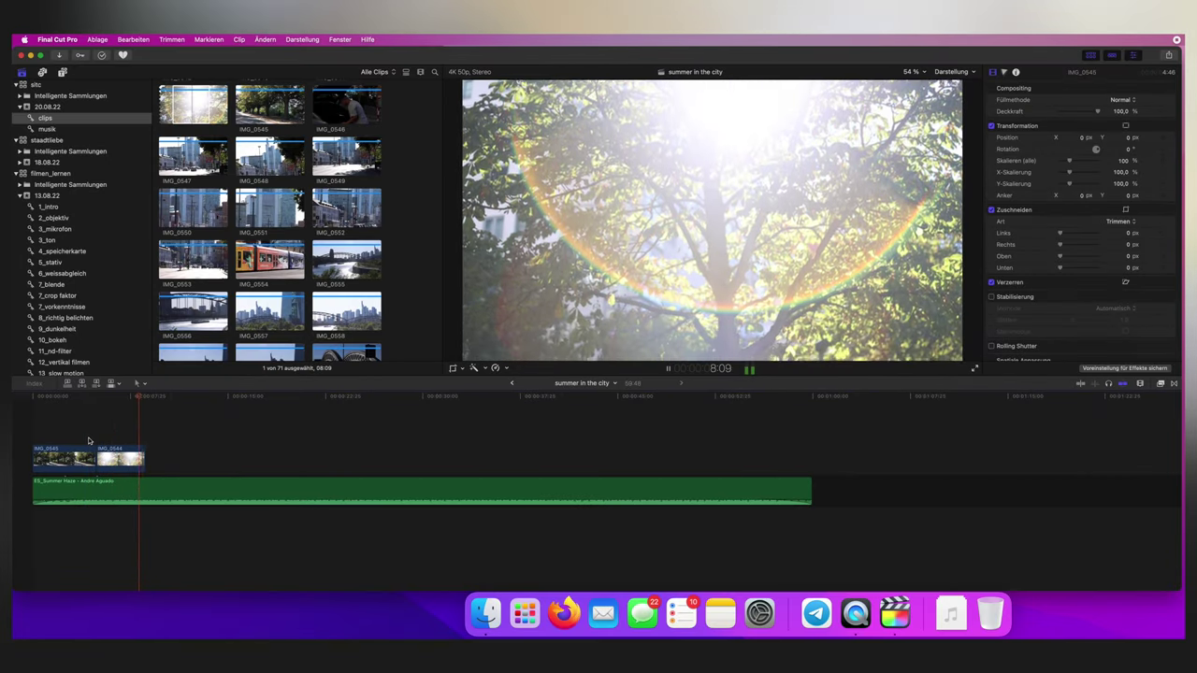
pyautogui.press('space')
# Place a short range of clip 037A9780 directly after IMG_0544 on the timeline and play it back
pyautogui.scroll(5, 297, 205)
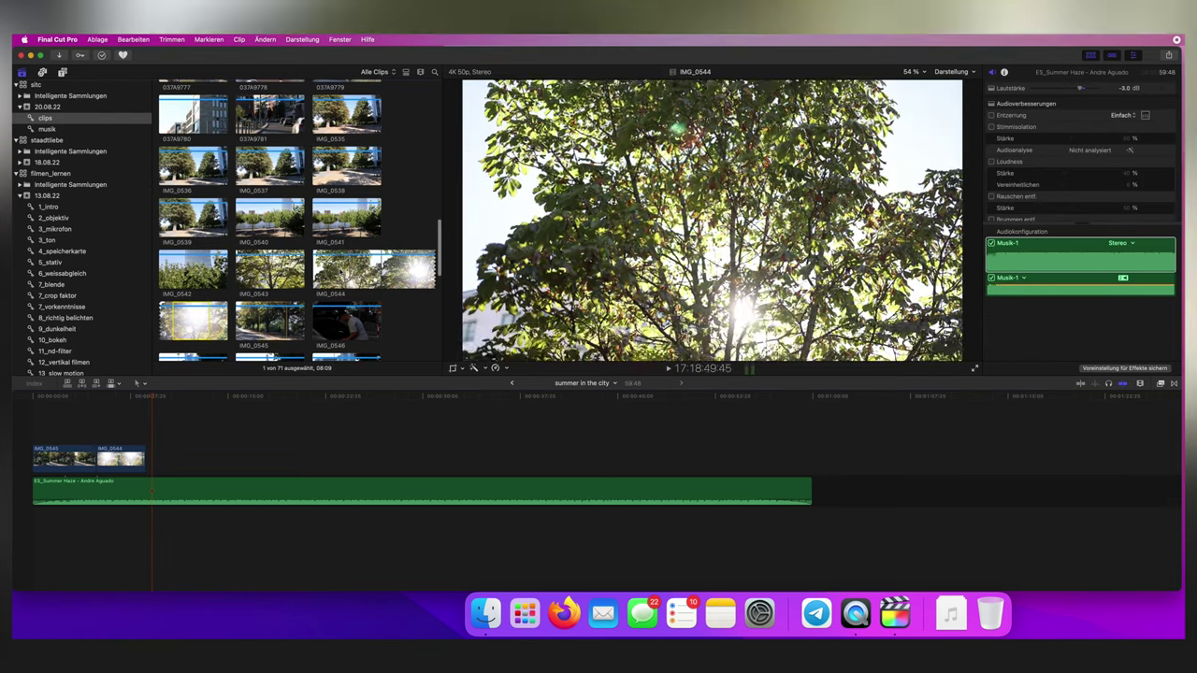
pyautogui.click(352, 271)
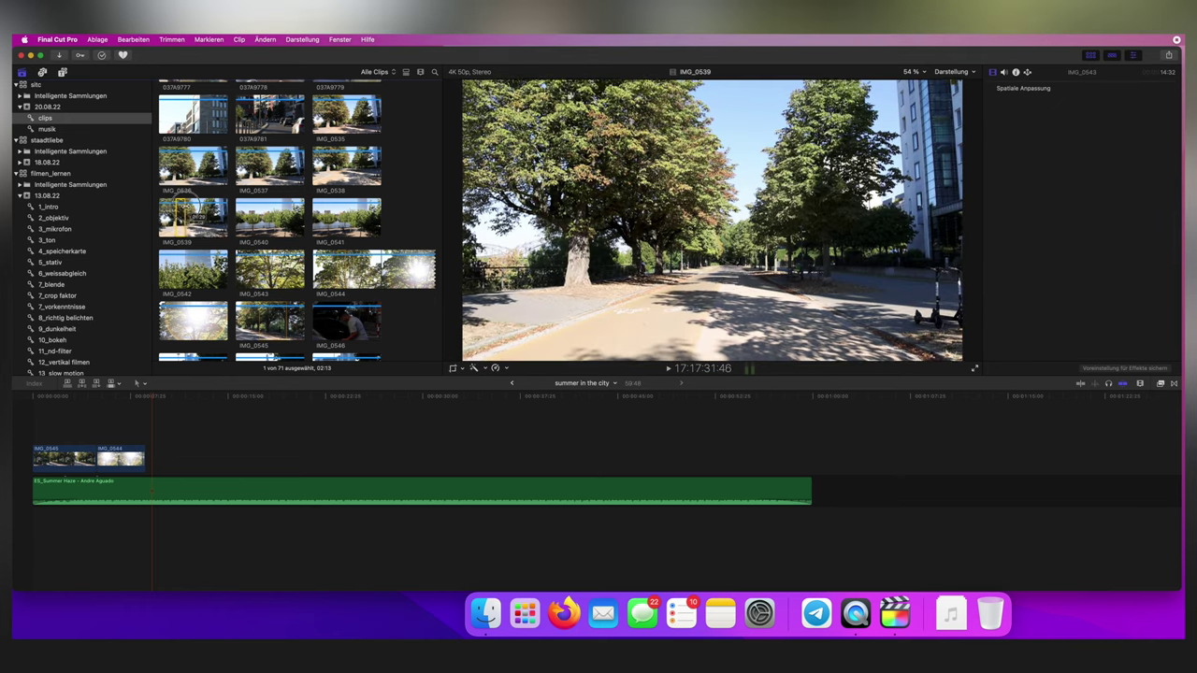
pyautogui.click(192, 215)
pyautogui.click(267, 215)
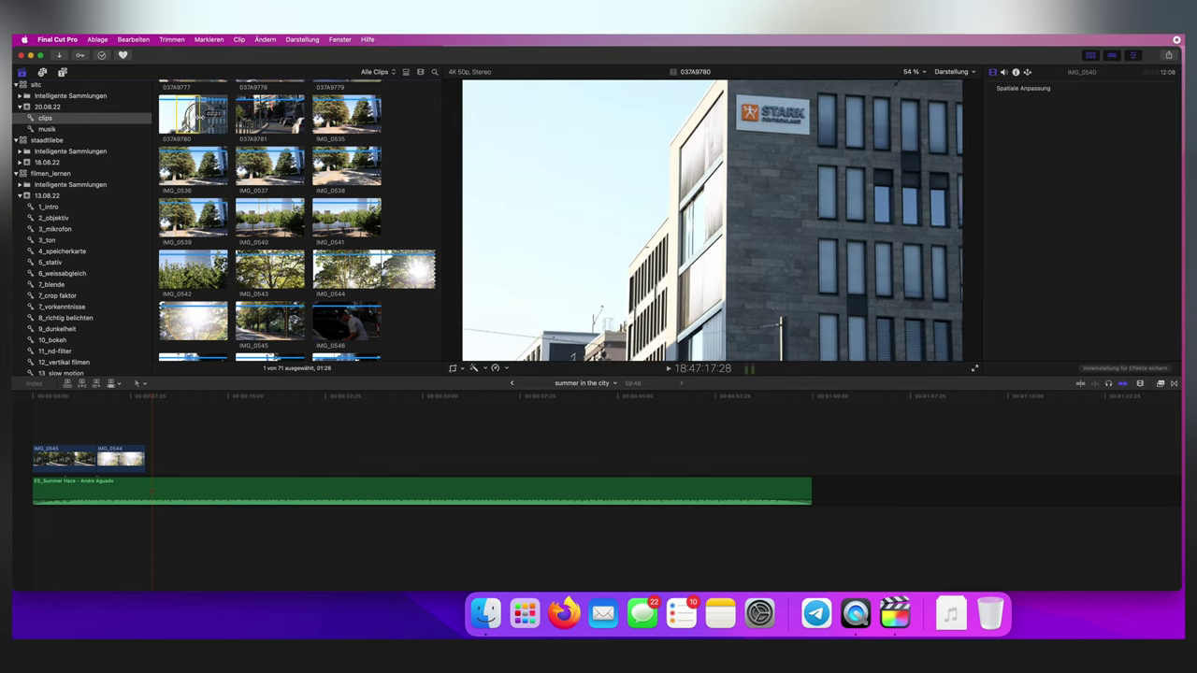
pyautogui.moveTo(198, 129); pyautogui.dragTo(149, 459)
pyautogui.press('space')
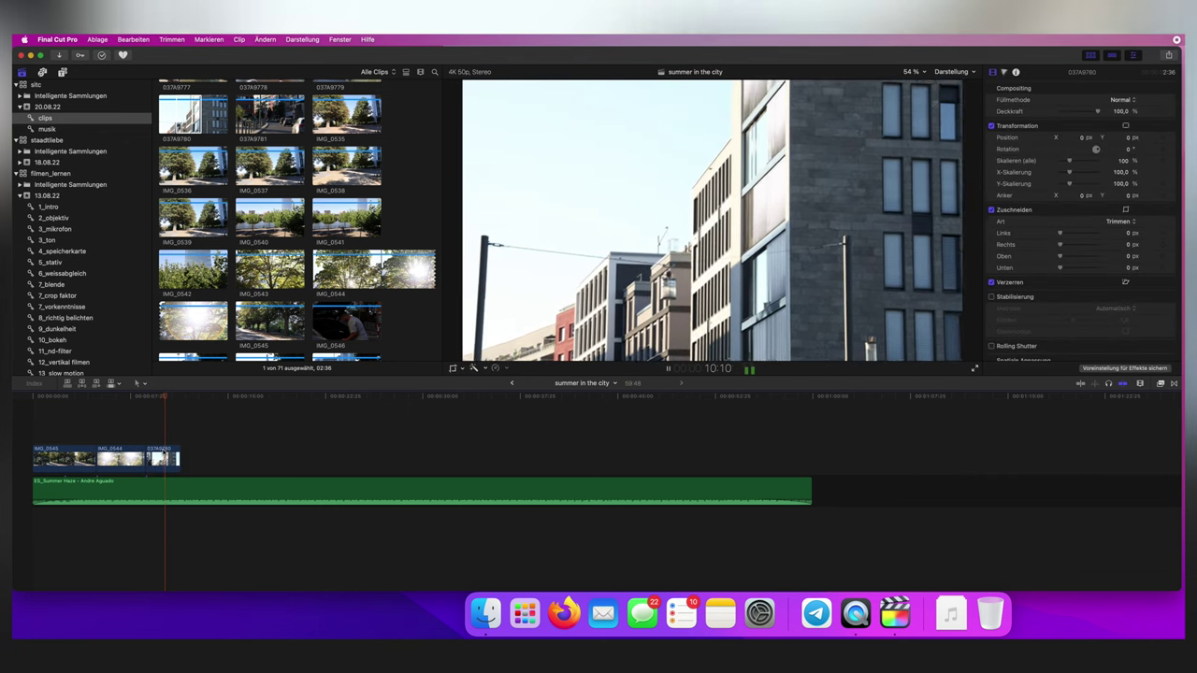
# Lengthen 037A9780 on the timeline to 3:17, play it back and delete it
pyautogui.press('space')
pyautogui.click(180, 455)
pyautogui.moveTo(181, 455)
pyautogui.mouseDown()
pyautogui.moveTo(233, 454)
pyautogui.moveTo(188, 454)
pyautogui.mouseUp()
pyautogui.click(146, 439)
pyautogui.press('space')
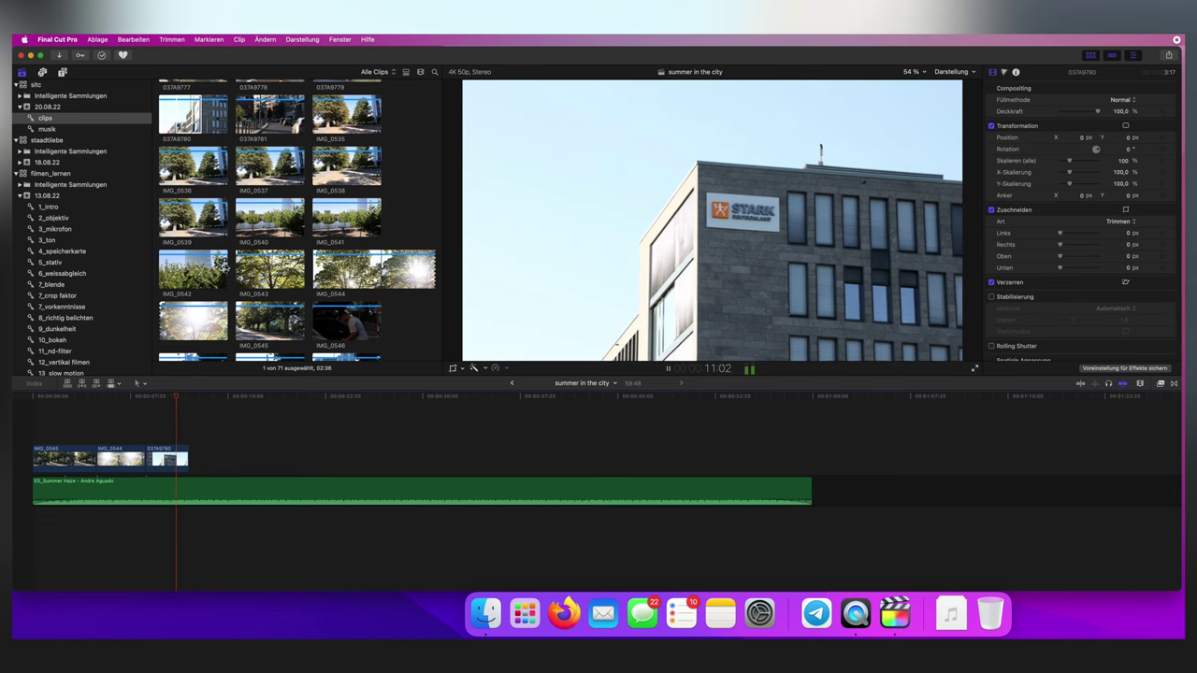
pyautogui.press('space')
pyautogui.press('Delete')
pyautogui.scroll(2, 277, 169)
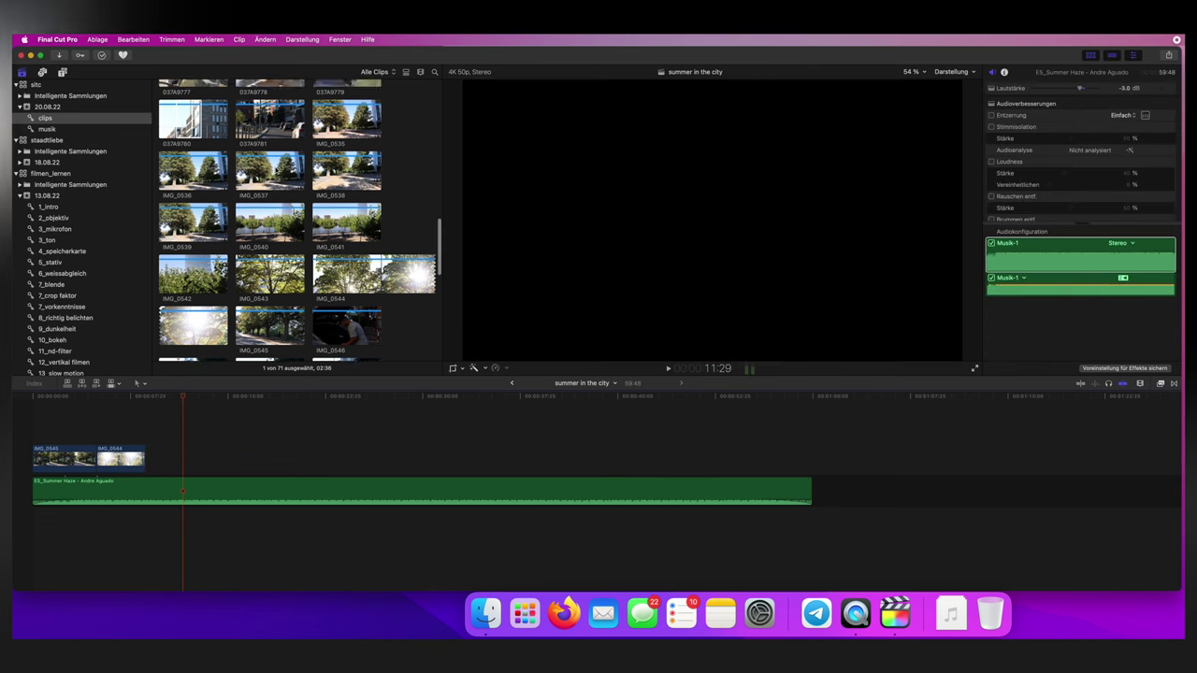
# Place a 1:22 range of clip 037A9777 directly after IMG_0544 on the timeline
pyautogui.click(278, 171)
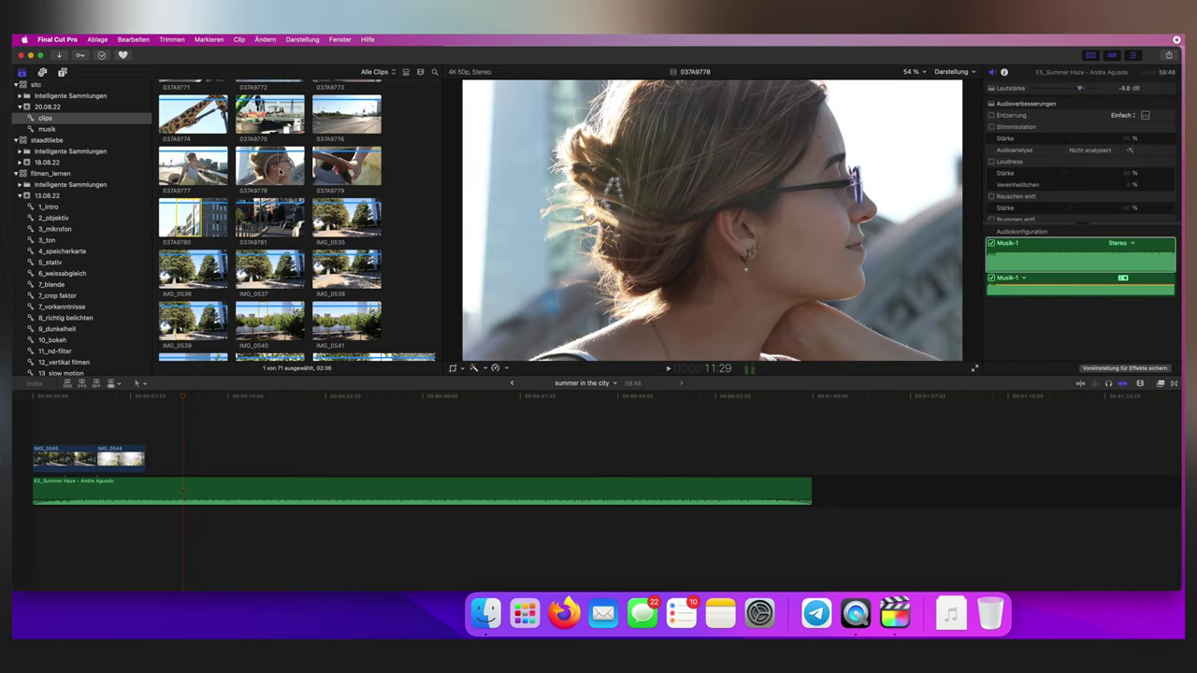
pyautogui.press('e')
pyautogui.click(272, 170)
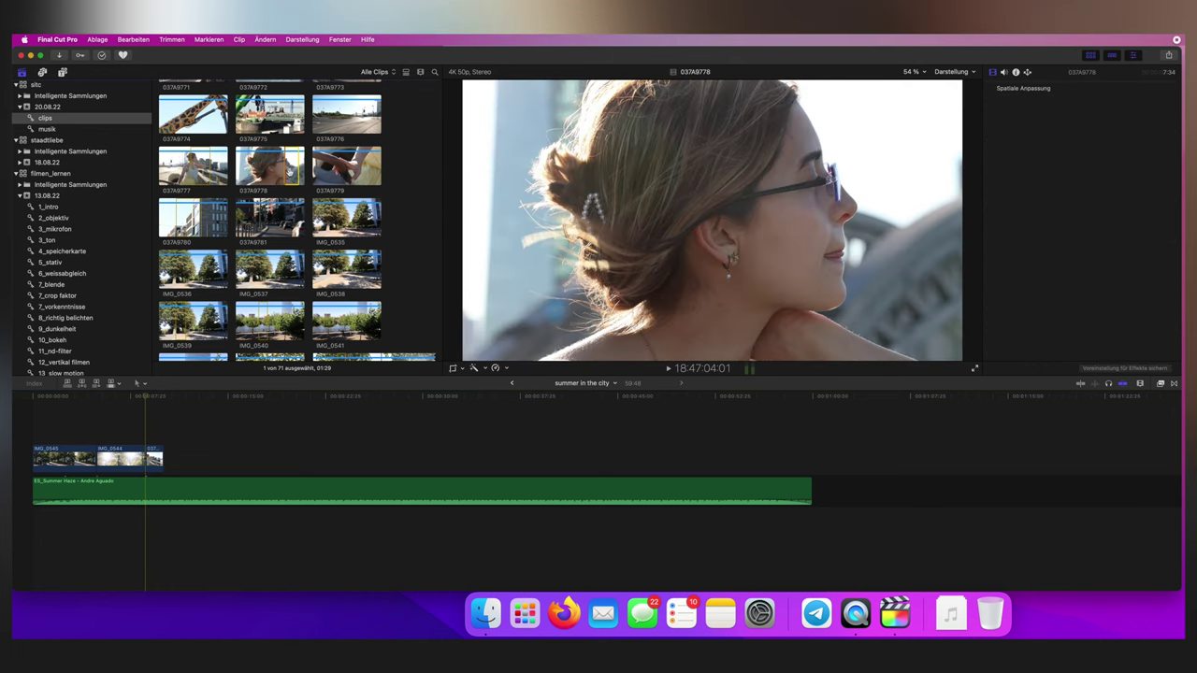
pyautogui.click(222, 166)
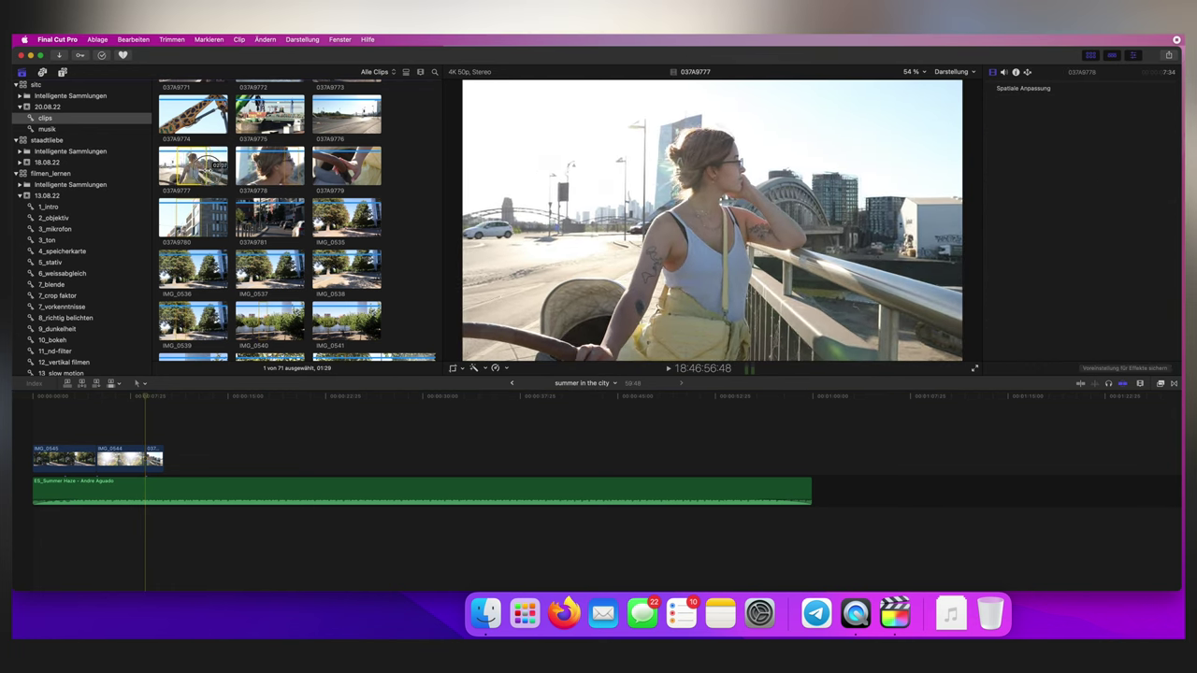
# Place a 1:29 range of clip 037A9778 directly after 037A9777 and play it back
pyautogui.moveTo(285, 169); pyautogui.dragTo(231, 413)
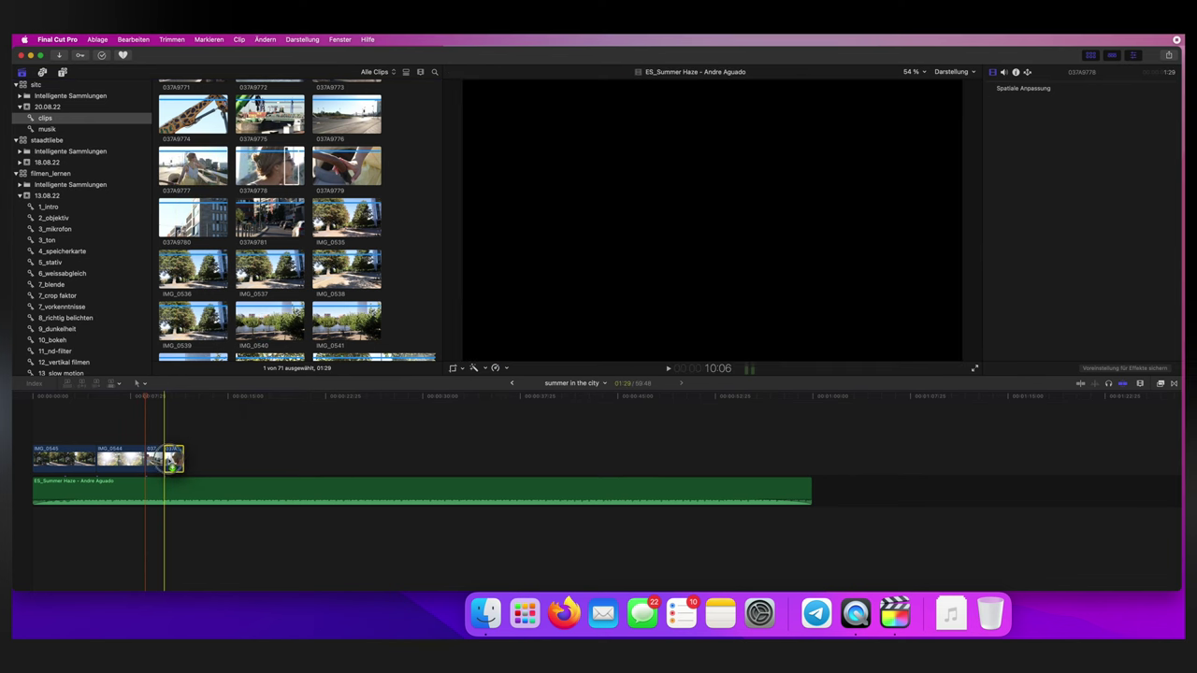
pyautogui.moveTo(173, 459); pyautogui.dragTo(174, 458)
pyautogui.press('space')
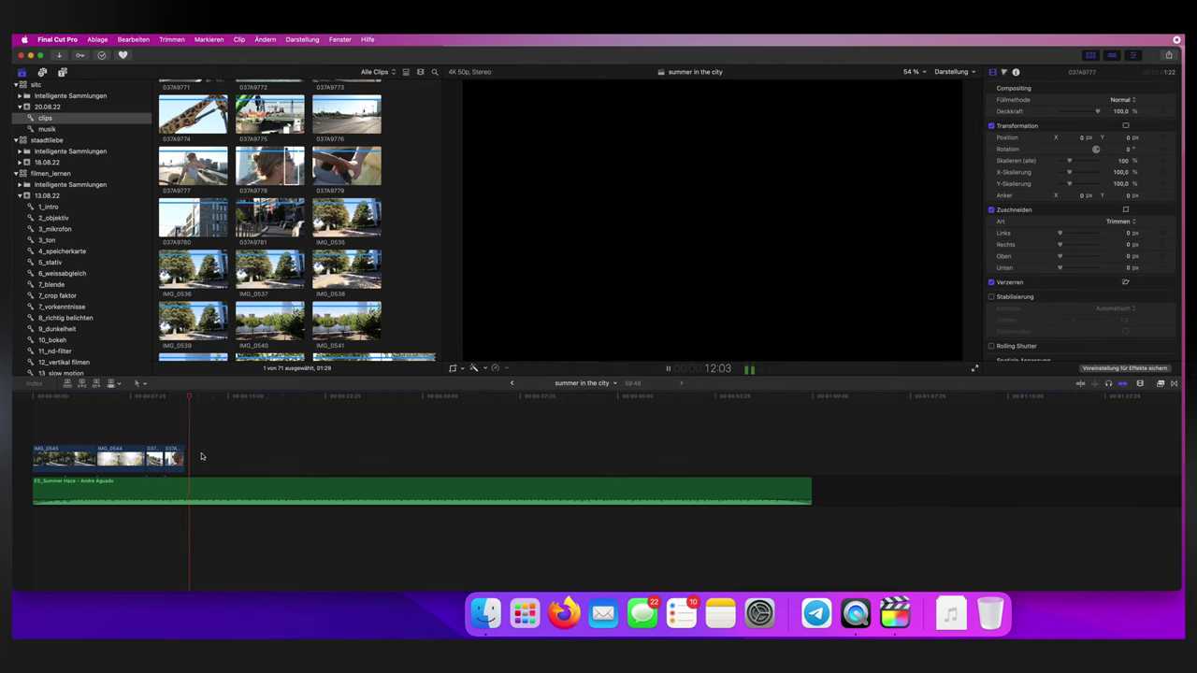
# Trim timeline clip 037A9778 to a length of 1:22, keeping it flush against 037A9777
pyautogui.click(234, 426)
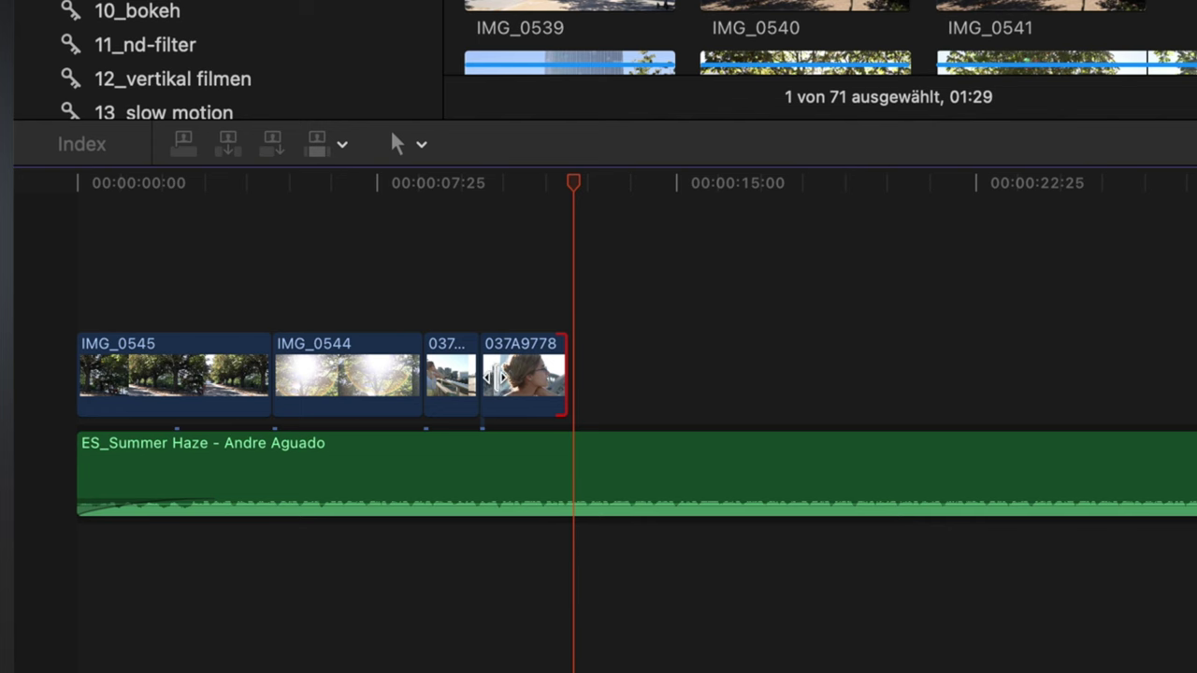
pyautogui.moveTo(168, 459); pyautogui.dragTo(172, 460)
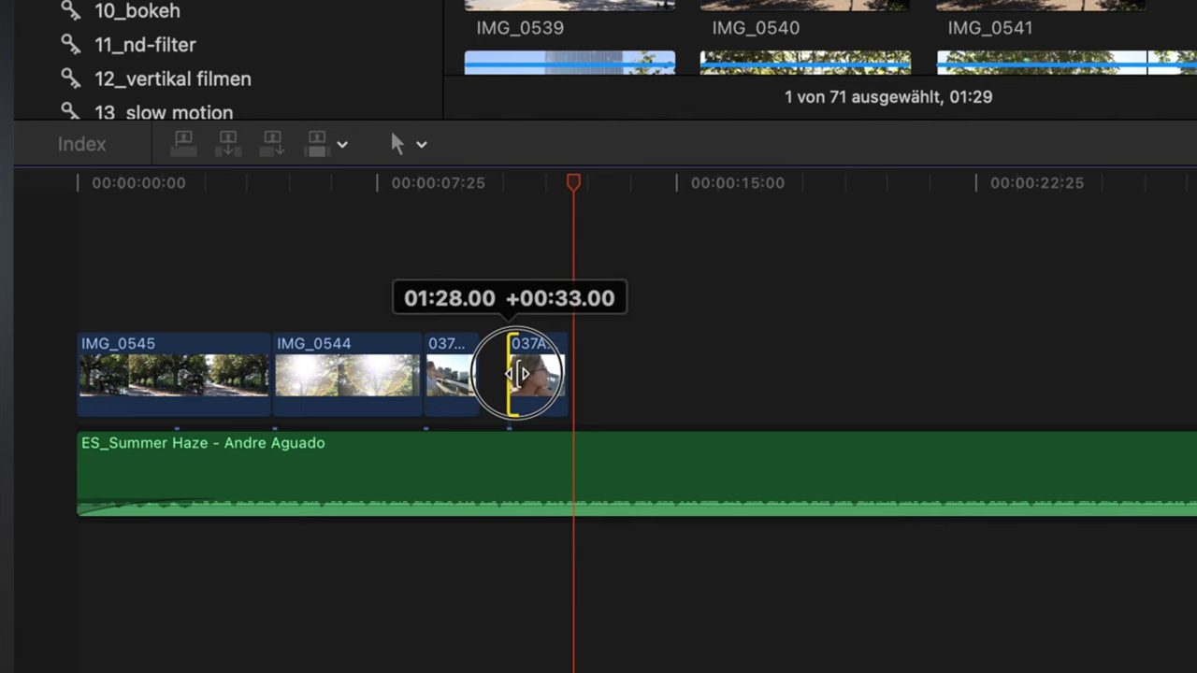
pyautogui.moveTo(517, 374); pyautogui.dragTo(532, 374)
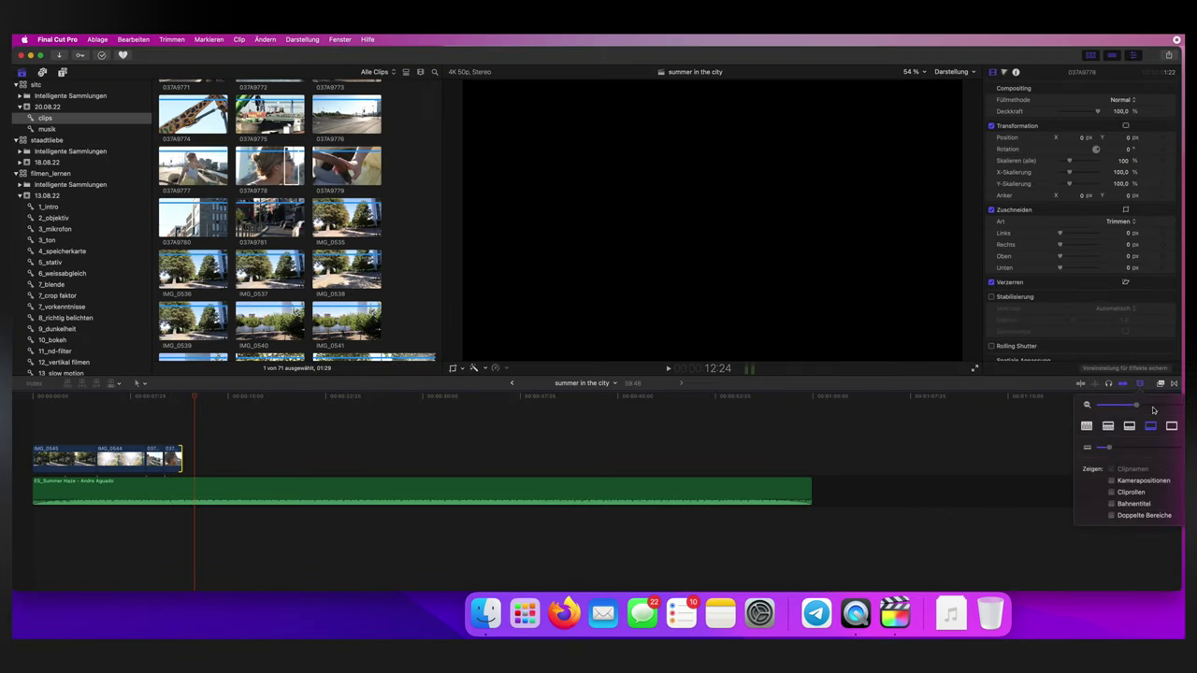
# Enlarge the timeline and play the sequence with music from the start through the end of 037A9778
pyautogui.moveTo(1154, 409); pyautogui.dragTo(1160, 406)
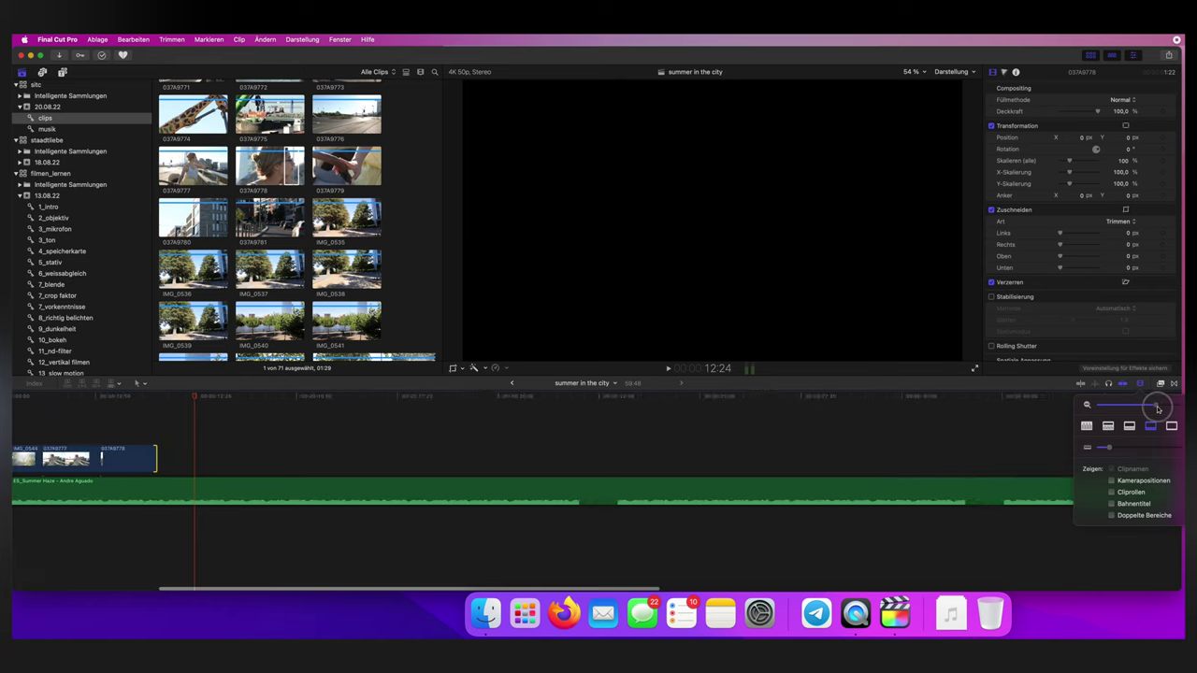
pyautogui.click(470, 426)
pyautogui.click(188, 408)
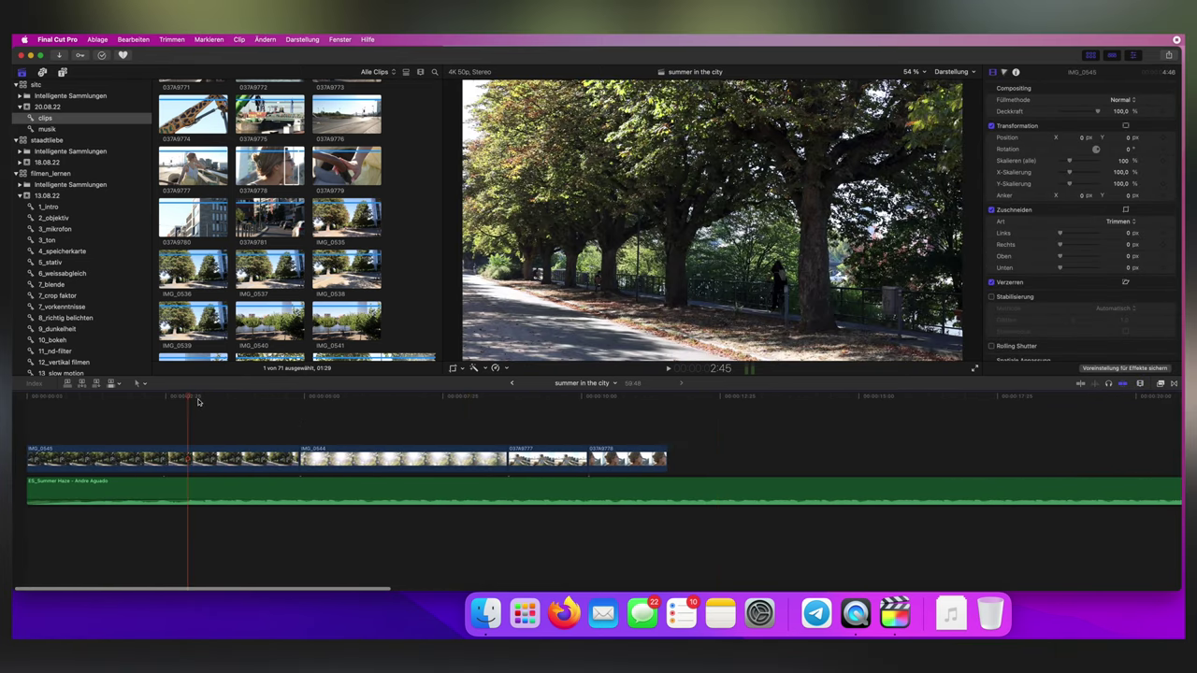
pyautogui.moveTo(207, 401); pyautogui.dragTo(24, 403)
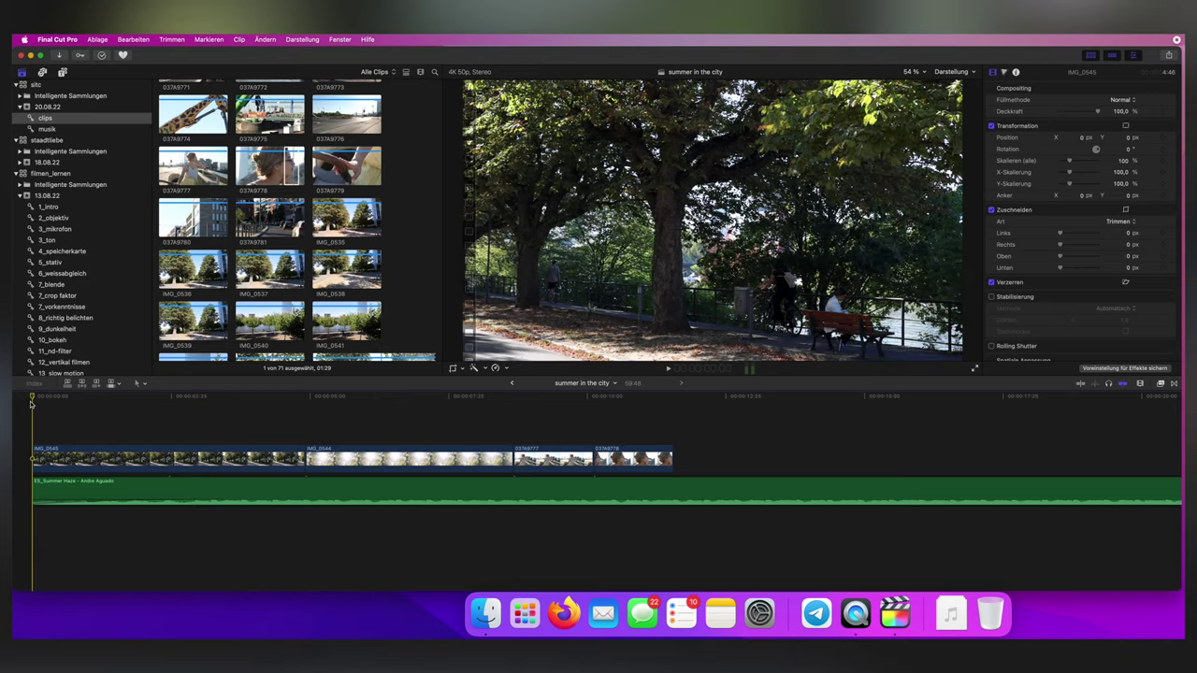
pyautogui.press('space')
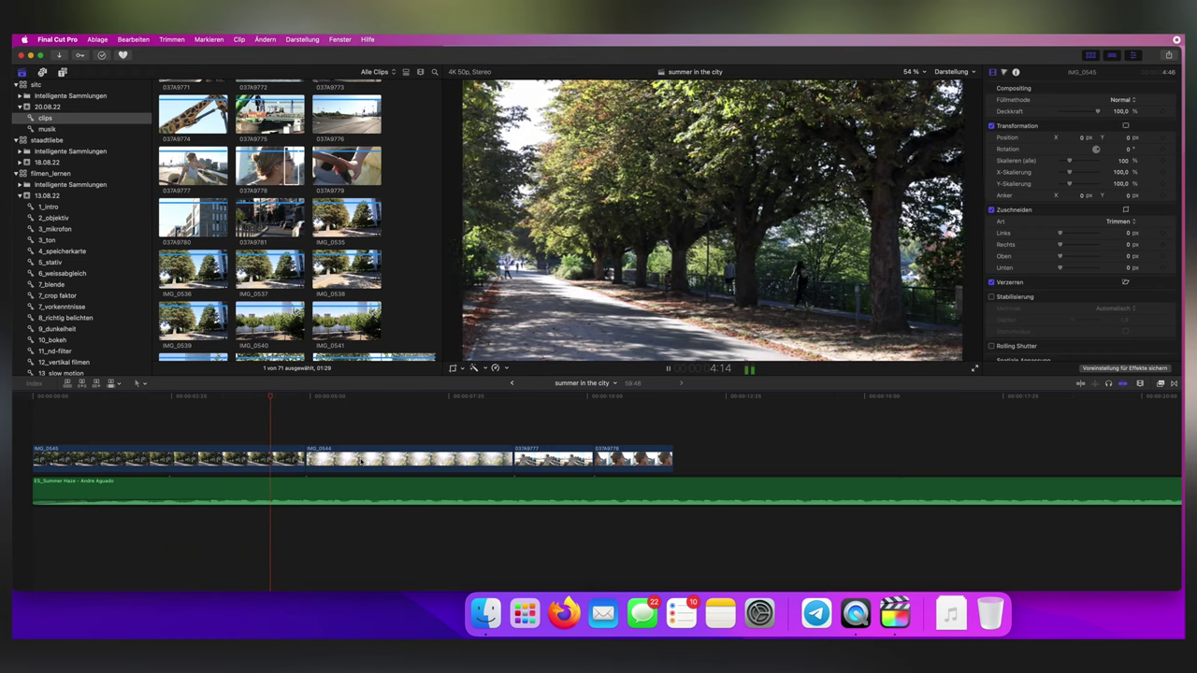
pyautogui.hscroll(3, 374, 468)
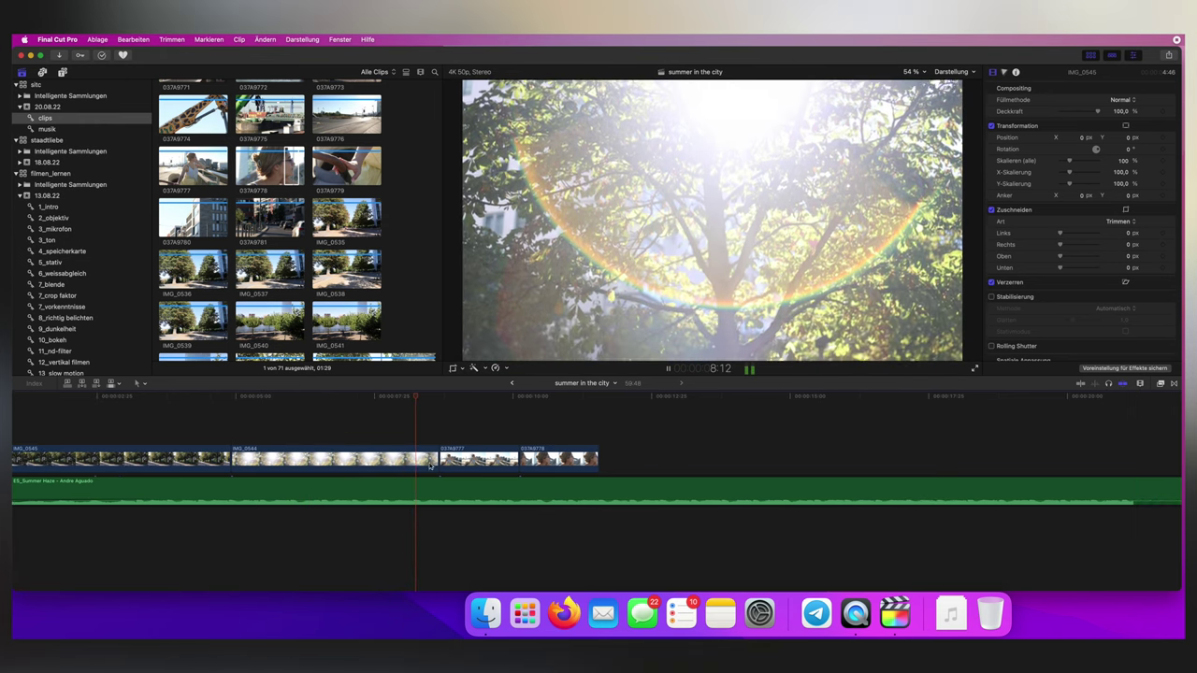
pyautogui.hscroll(2, 531, 414)
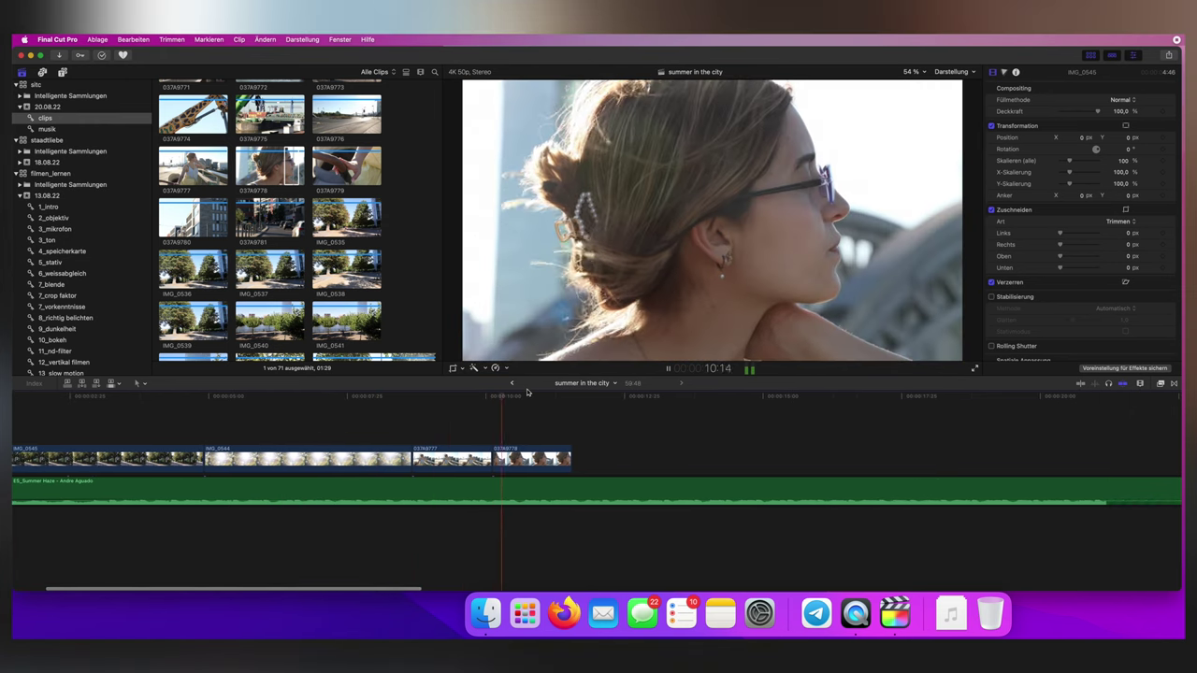
pyautogui.press('space')
# Place a range of clip IMG_0541 above the second half of IMG_0545, ending where IMG_0544 begins
pyautogui.scroll(5, 295, 237)
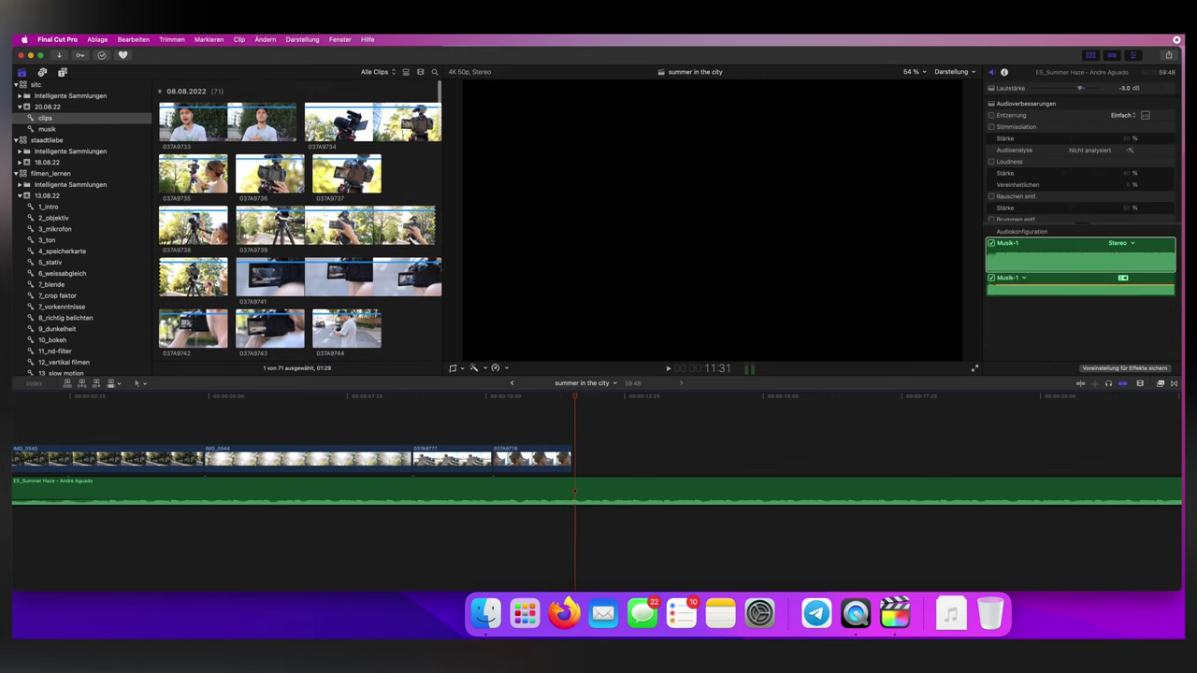
pyautogui.scroll(-3, 306, 230)
pyautogui.scroll(-5, 306, 227)
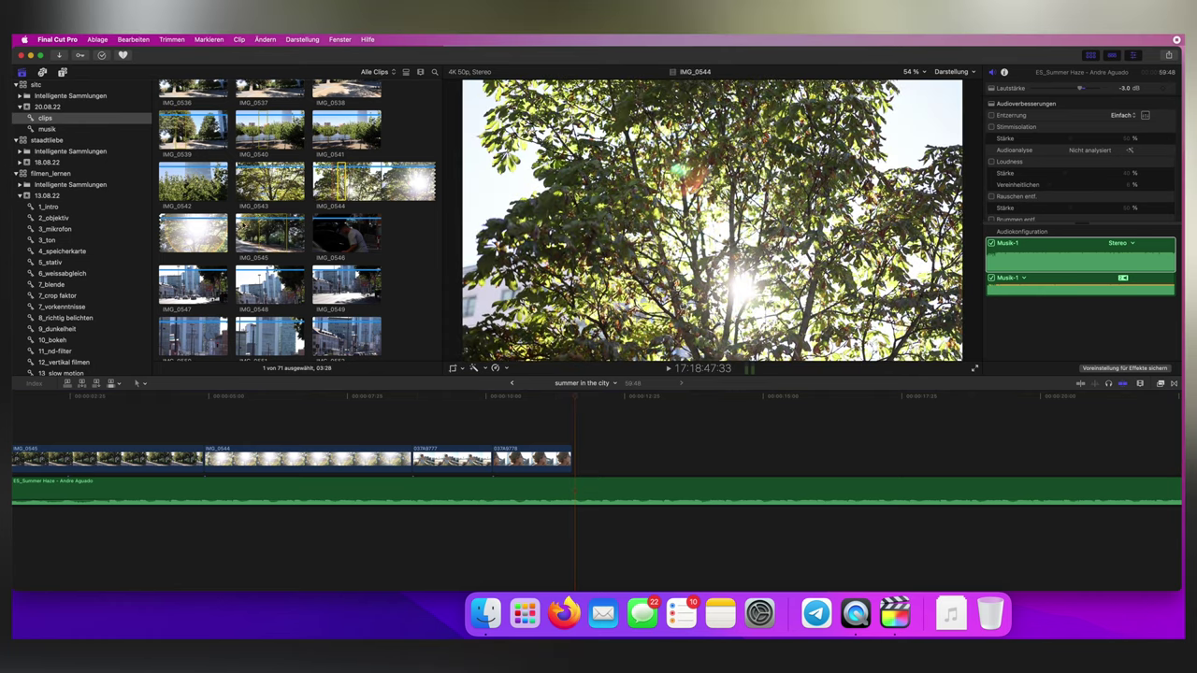
pyautogui.click(150, 420)
pyautogui.scroll(3, 126, 406)
pyautogui.moveTo(121, 404); pyautogui.dragTo(345, 398)
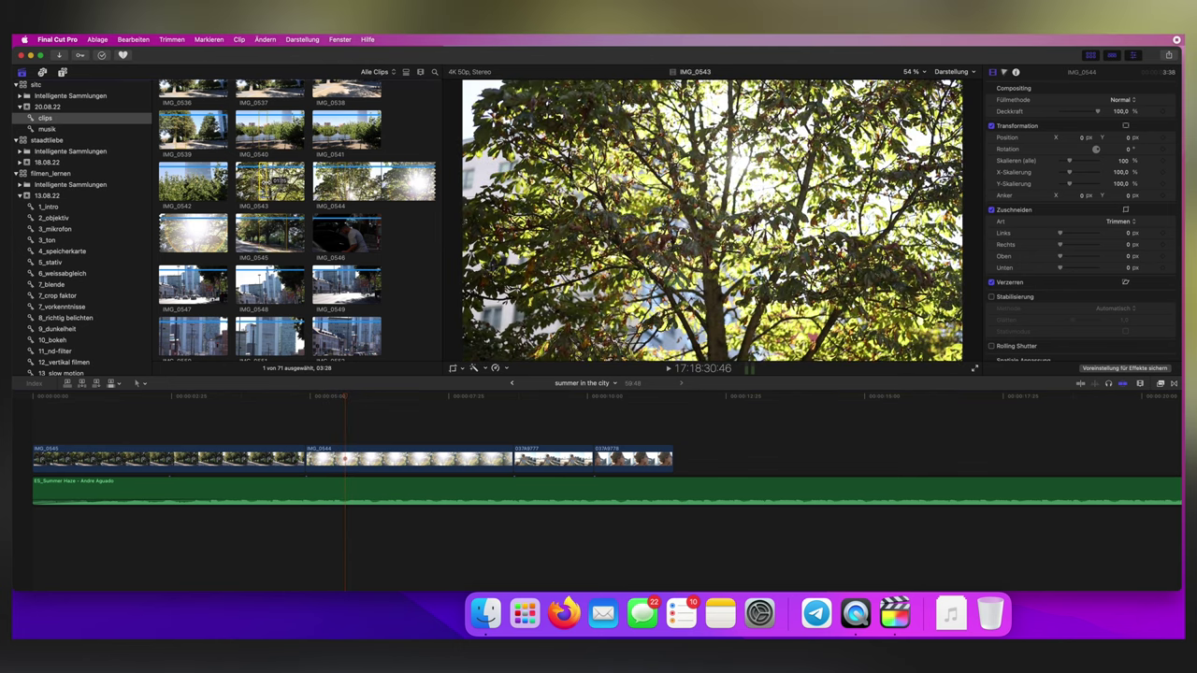
pyautogui.click(271, 182)
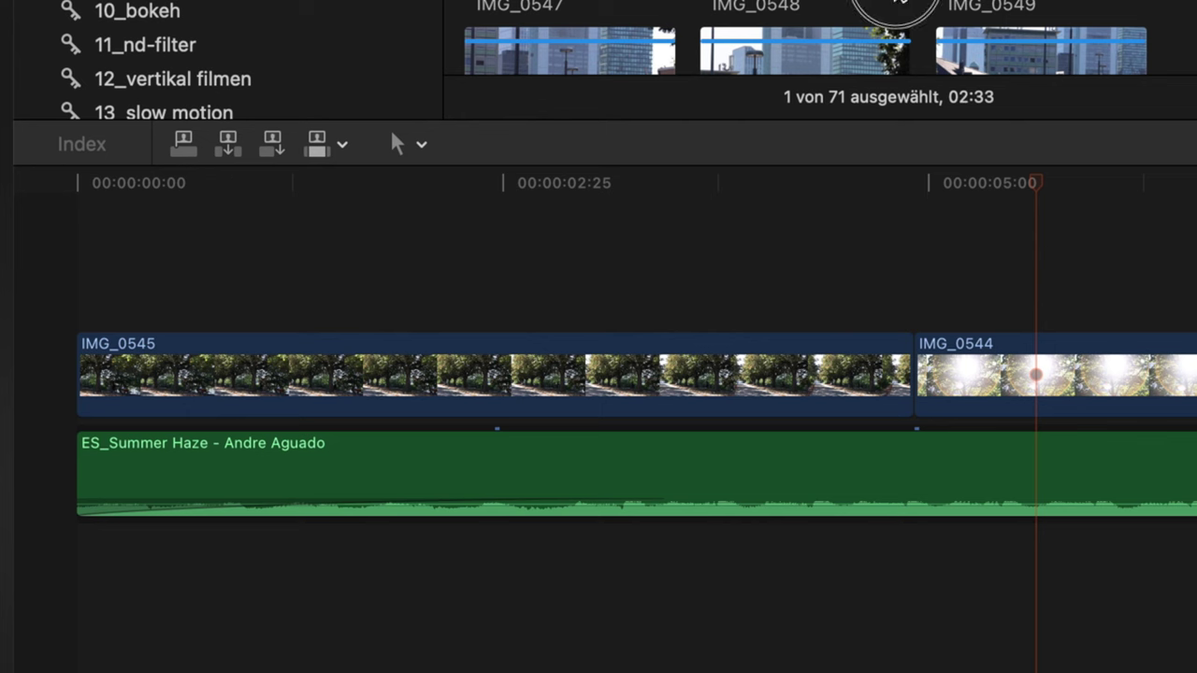
pyautogui.moveTo(895, 54); pyautogui.dragTo(464, 258)
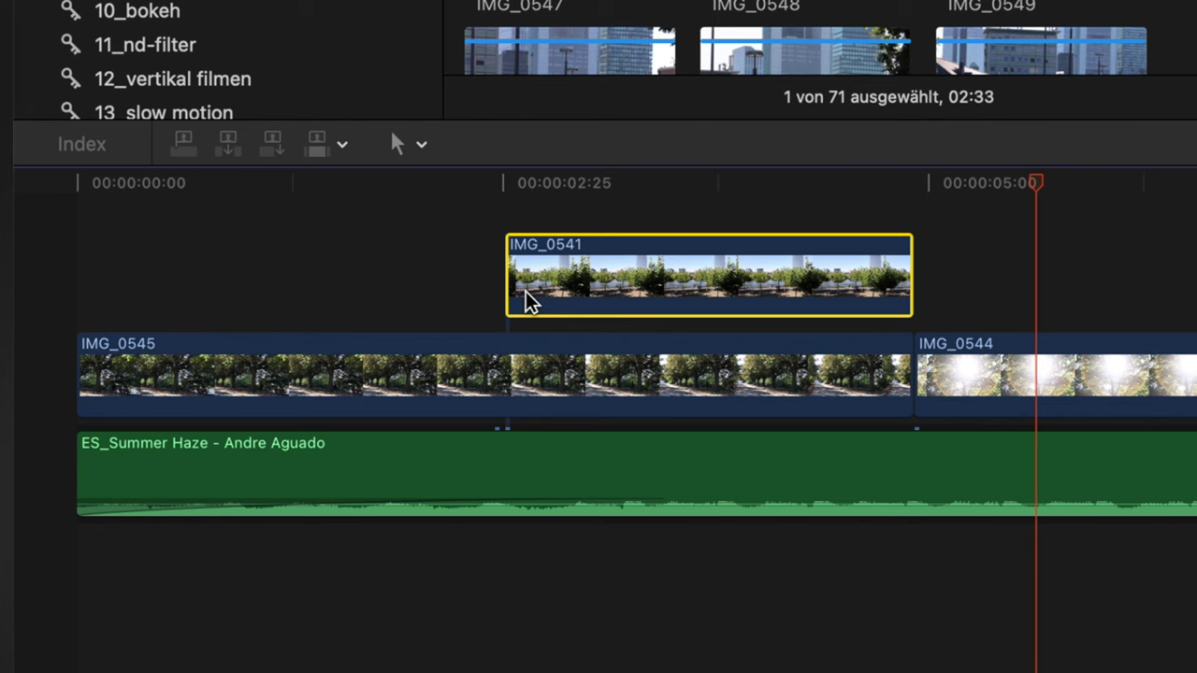
# Extend the start of IMG_0541 to a clip length of 2:24 and play back the transition into IMG_0544
pyautogui.click(179, 464)
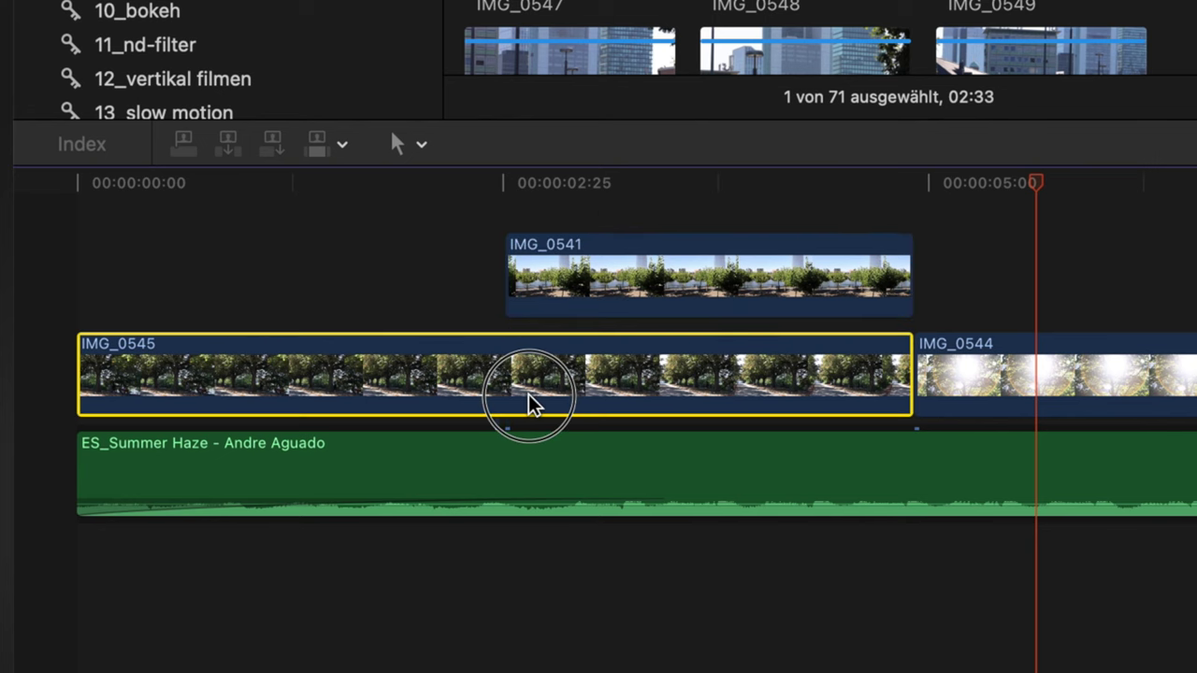
pyautogui.click(154, 423)
pyautogui.click(450, 255)
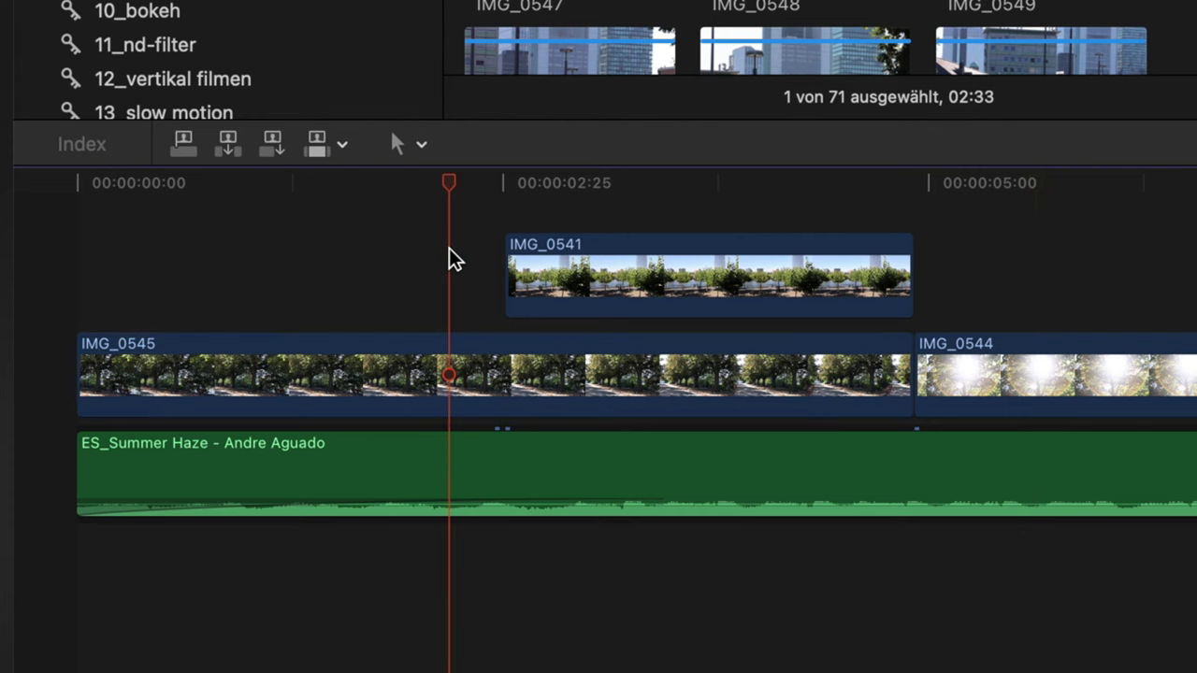
pyautogui.press('space')
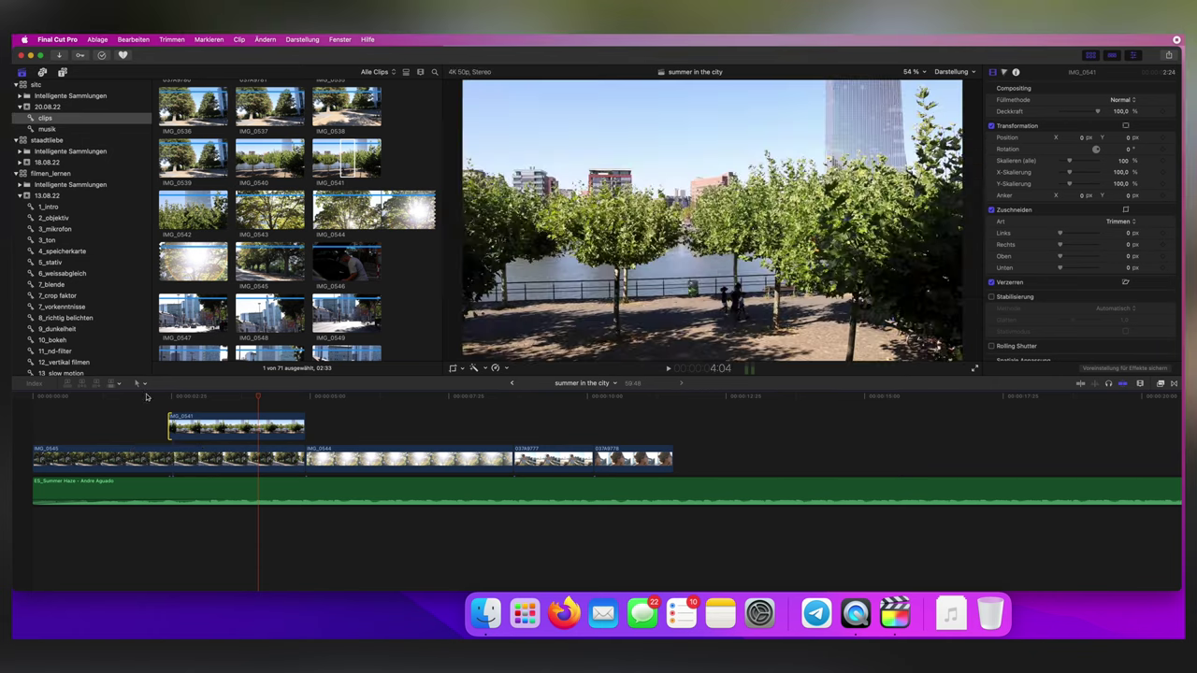
pyautogui.click(473, 241)
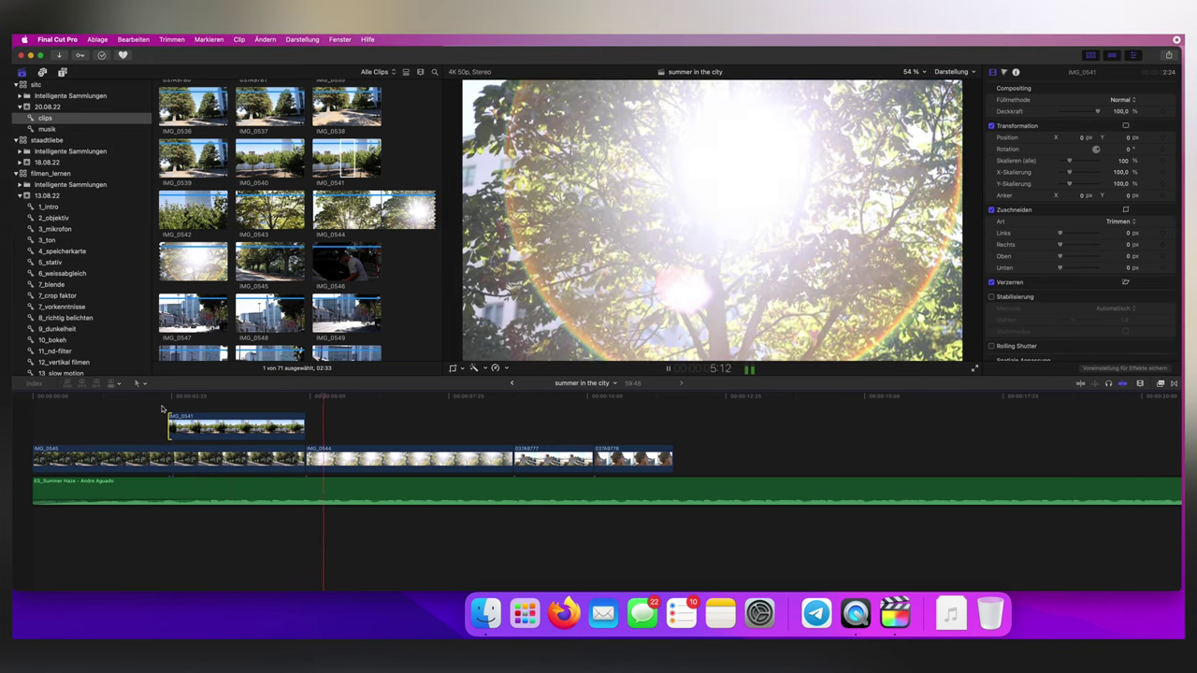
pyautogui.press('space')
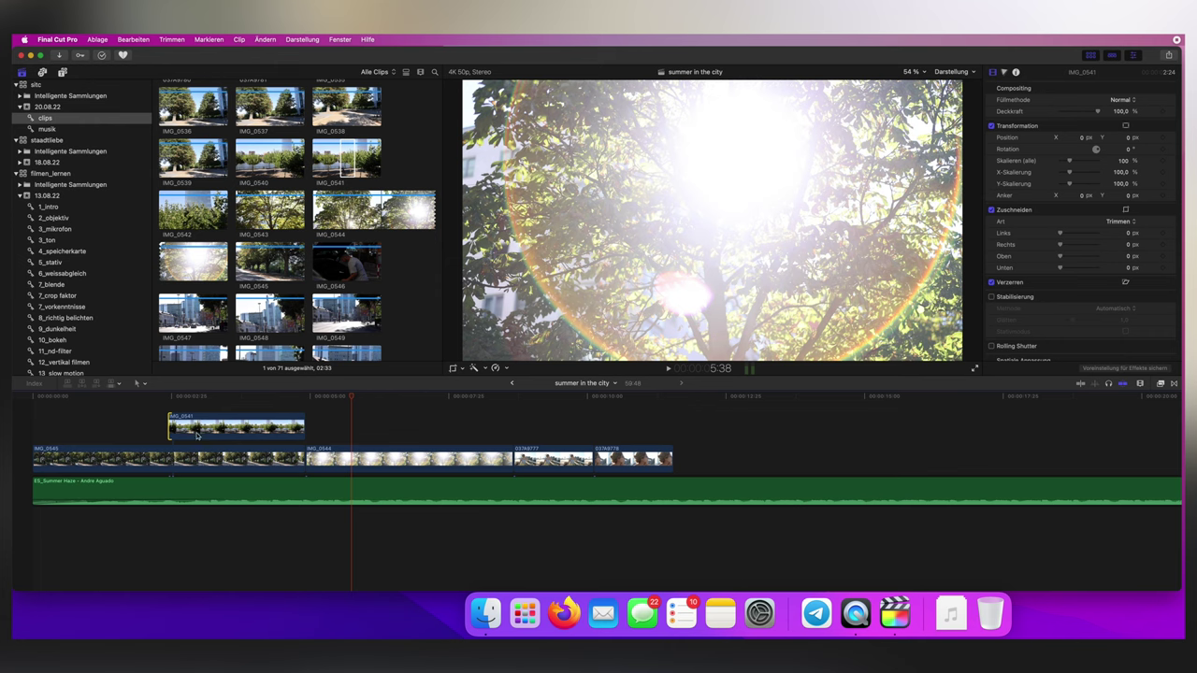
# Cut IMG_0545 at the start of IMG_0541 and replace its second part with IMG_0541
pyautogui.click(183, 465)
pyautogui.press('space')
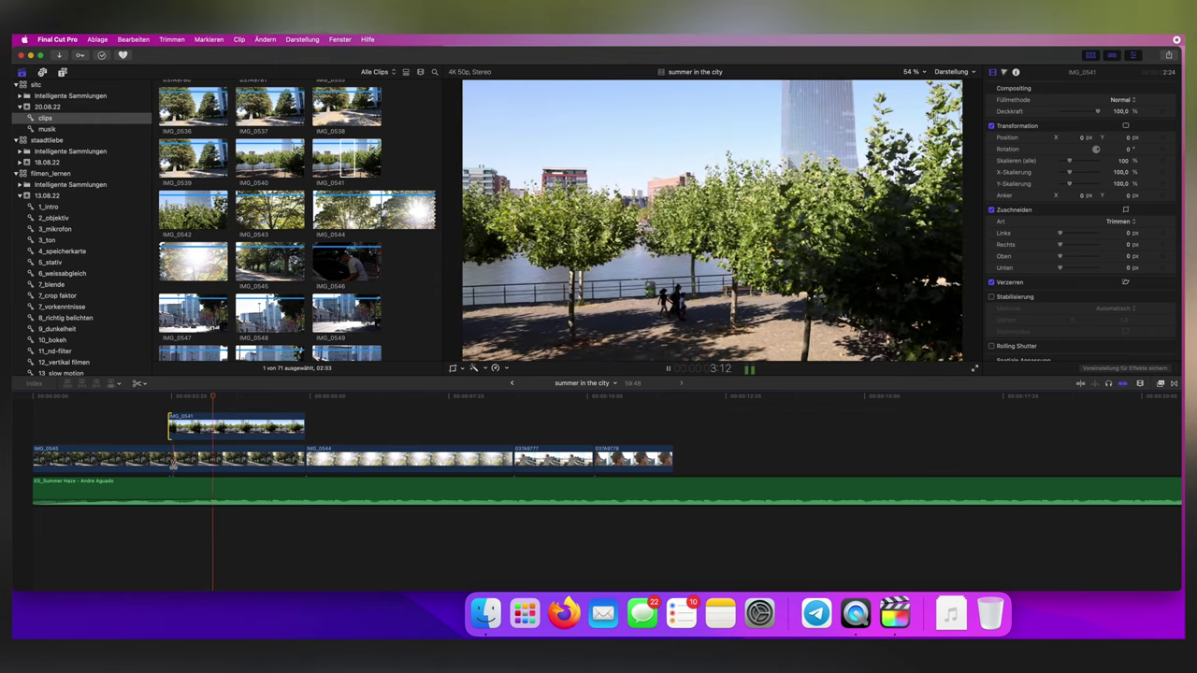
pyautogui.press('b')
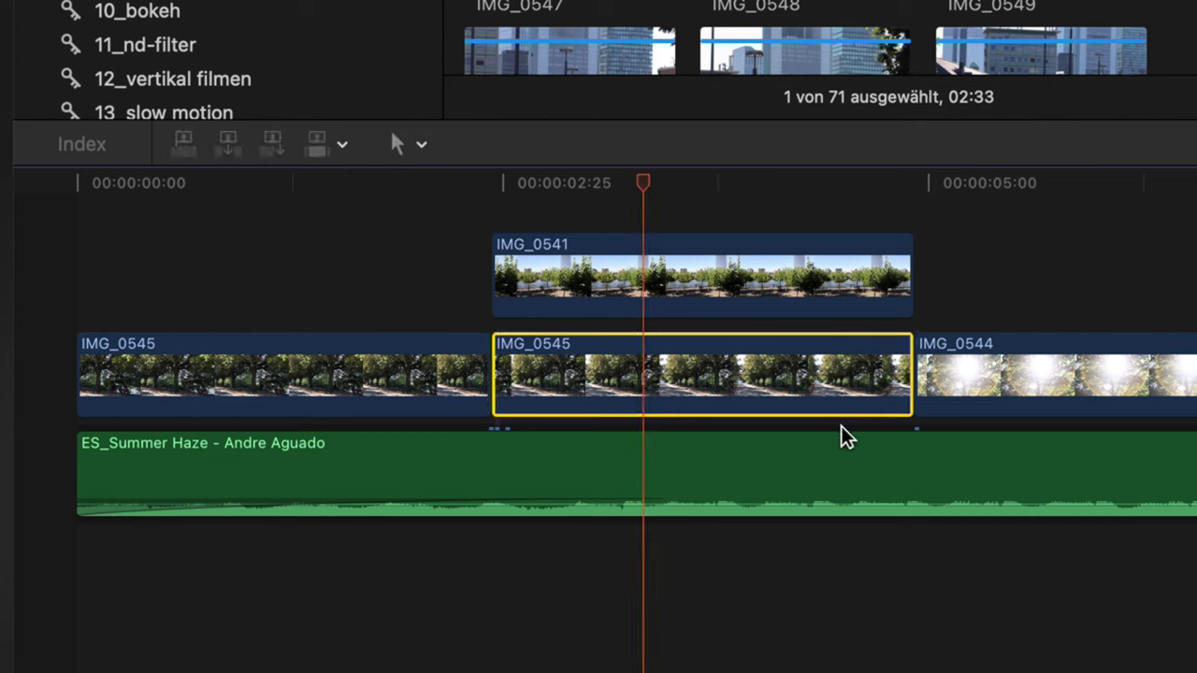
pyautogui.press('super+alt+Down')
# Play back the sequence from the end of IMG_0545 across IMG_0541 and into IMG_0544
pyautogui.click(433, 275)
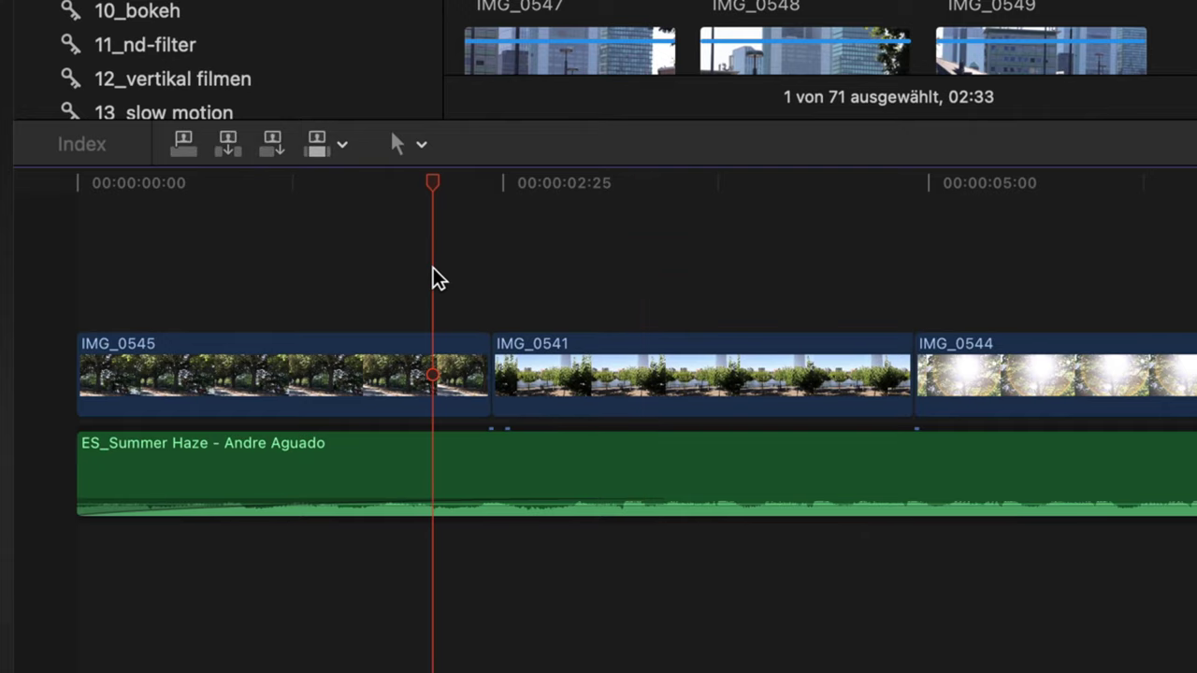
pyautogui.press('space')
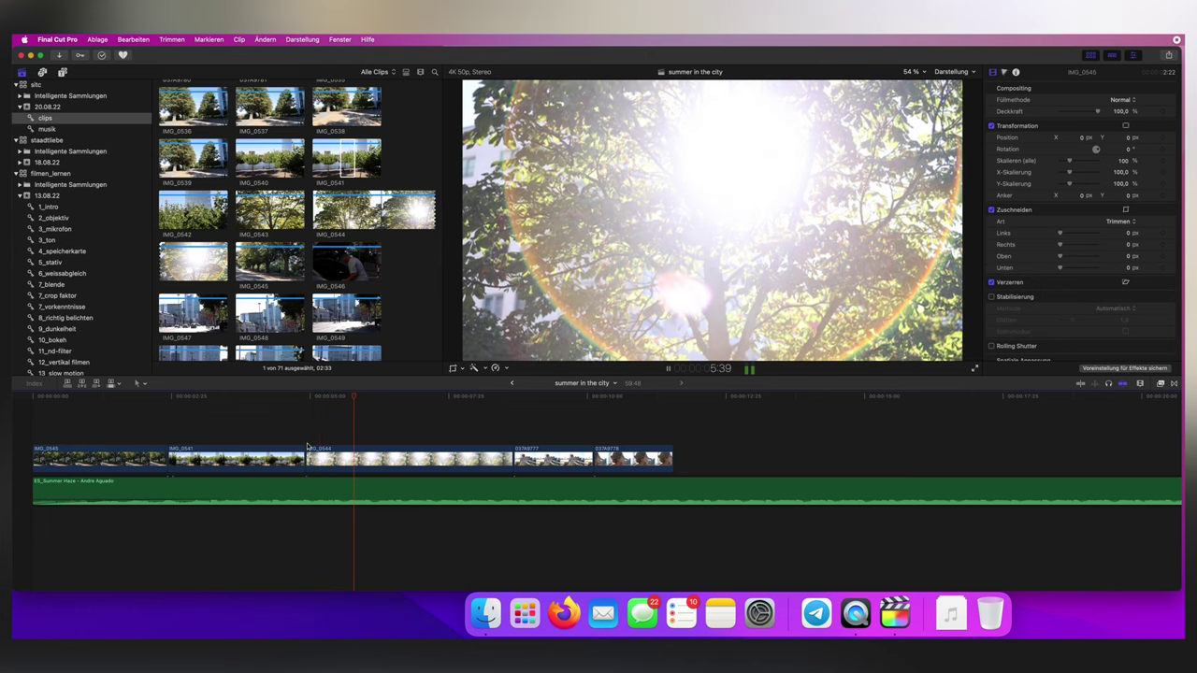
pyautogui.hscroll(1, 147, 428)
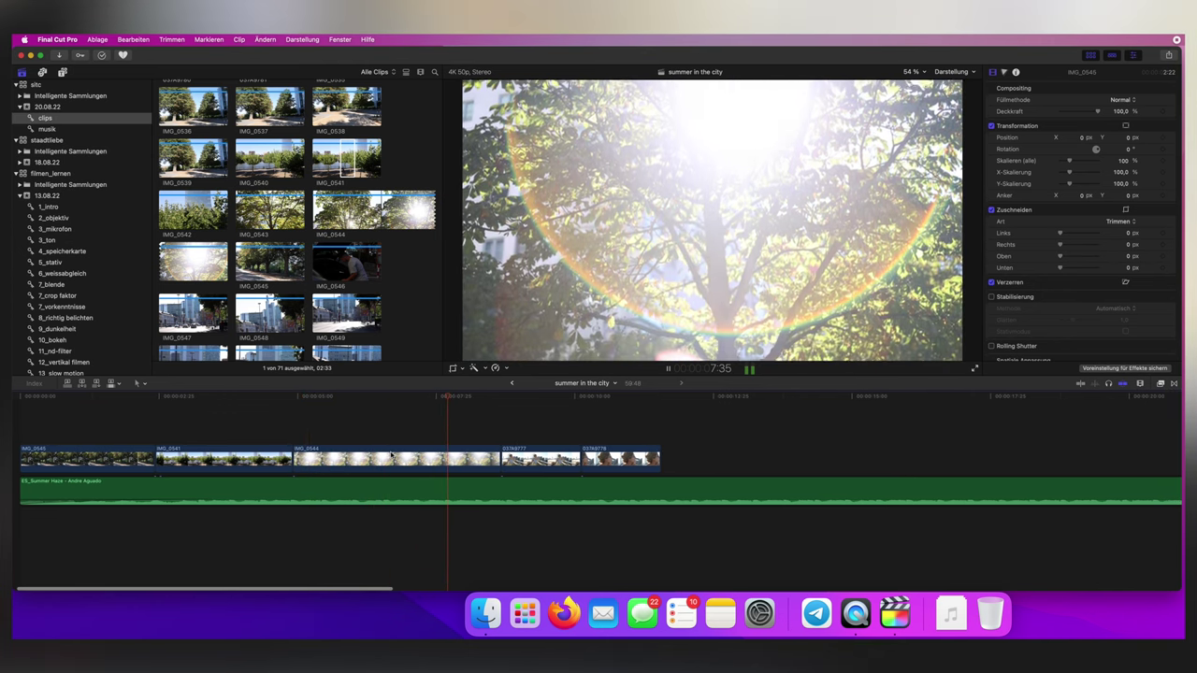
# Play back the end of the sequence and place a 3:06 range of the tram clip IMG_0554 after 037A9778
pyautogui.hscroll(10, 664, 419)
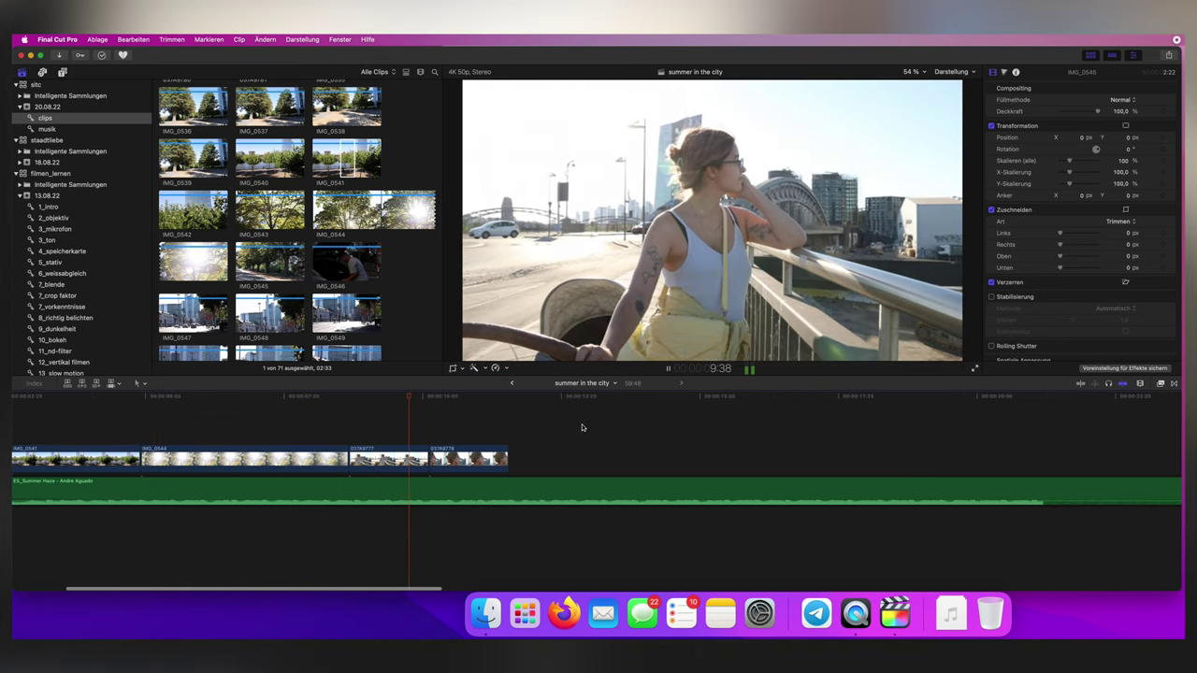
pyautogui.press('space')
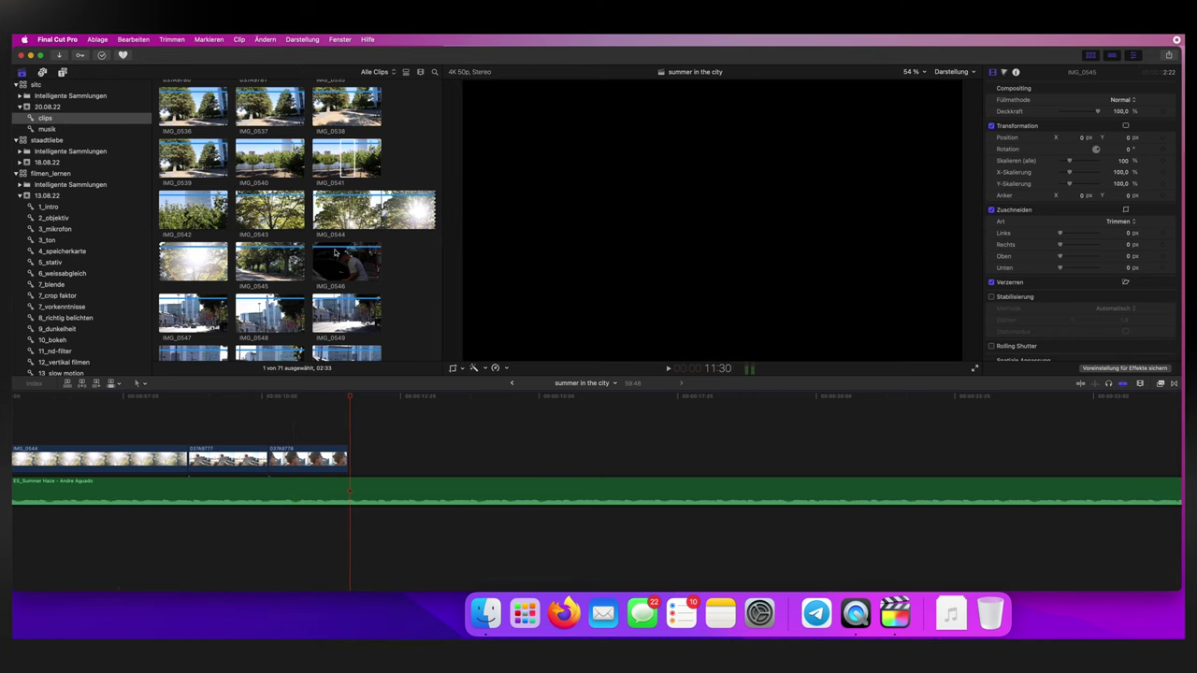
pyautogui.scroll(-3, 269, 219)
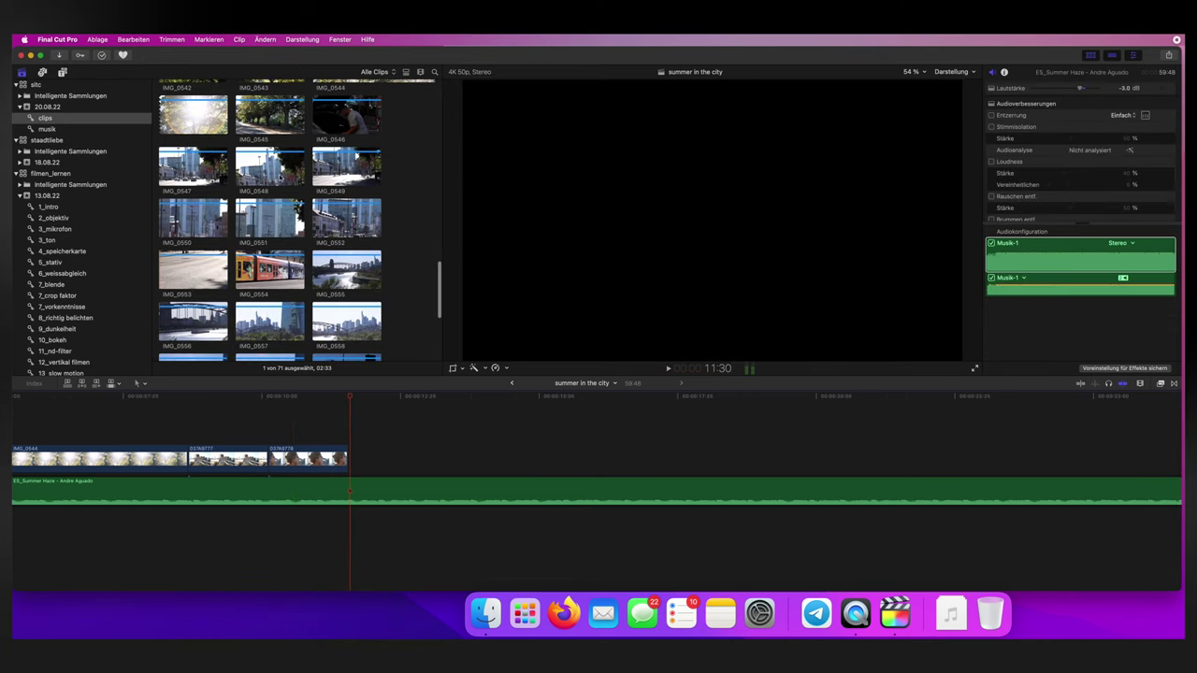
pyautogui.click(182, 166)
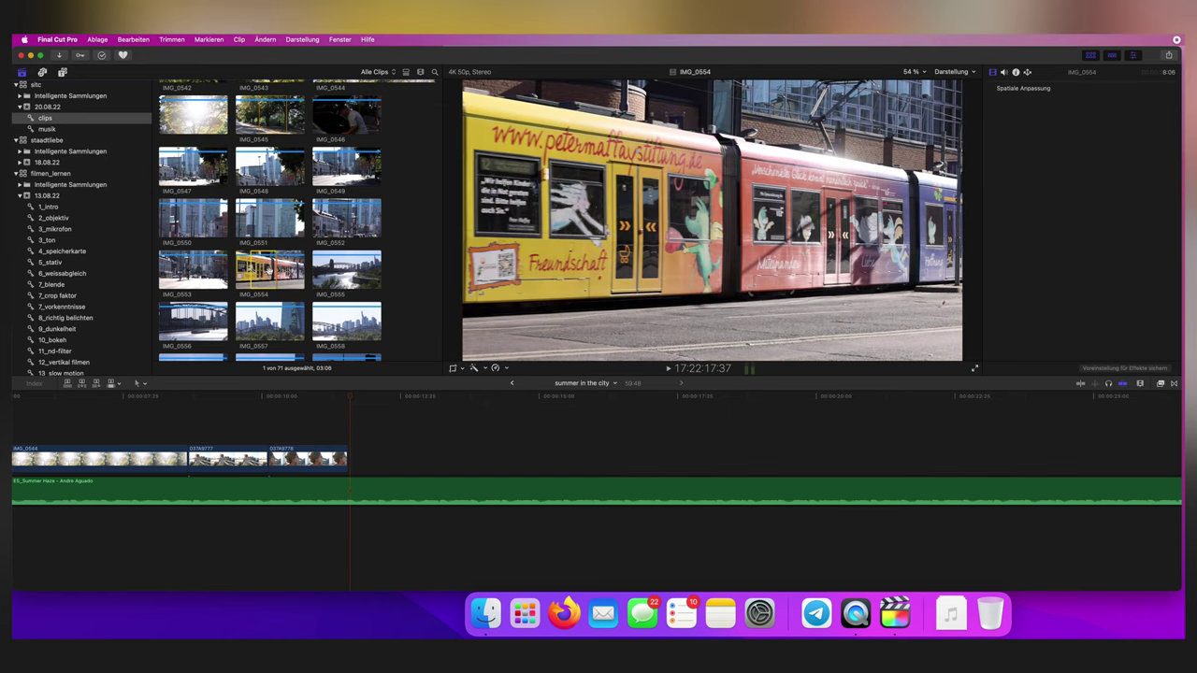
pyautogui.moveTo(269, 270); pyautogui.dragTo(408, 458)
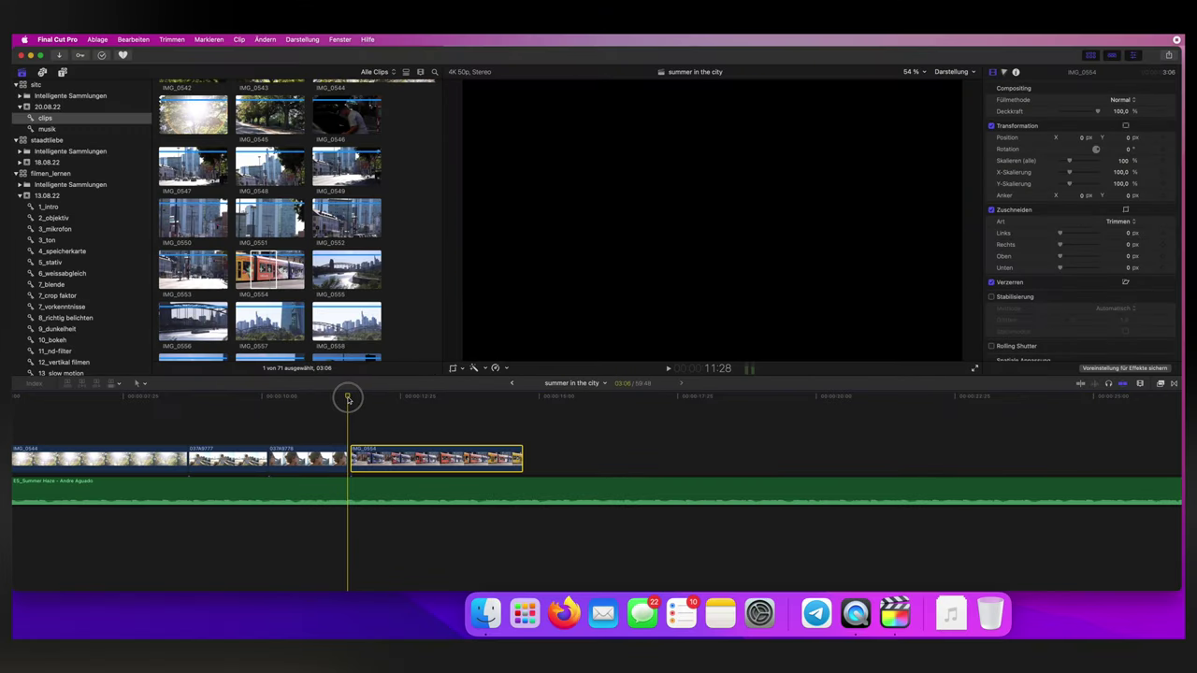
# Shift IMG_0554 later on the timeline, leaving a short gap after 037A9778
pyautogui.click(1045, 187)
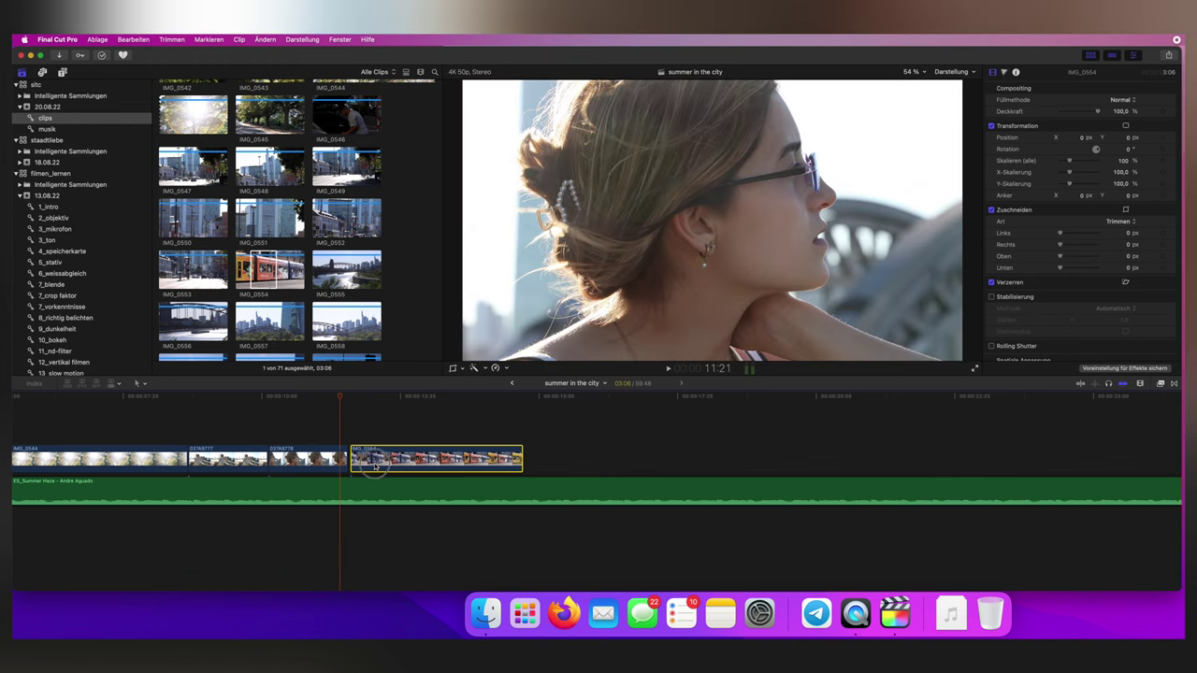
pyautogui.moveTo(374, 465); pyautogui.dragTo(375, 465)
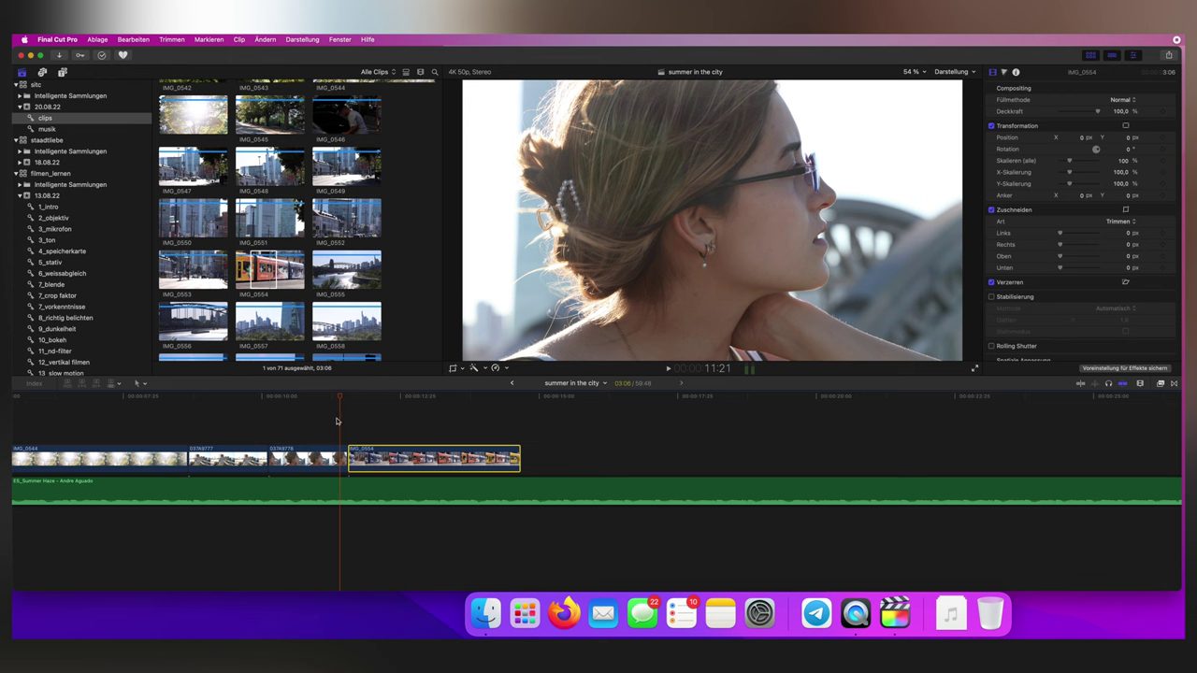
pyautogui.moveTo(374, 458); pyautogui.dragTo(401, 459)
# Place a range of IMG_0555 above the gap between 037A9778 and IMG_0554, trim it to 1:04, and play back the transition
pyautogui.moveTo(348, 273); pyautogui.dragTo(331, 428)
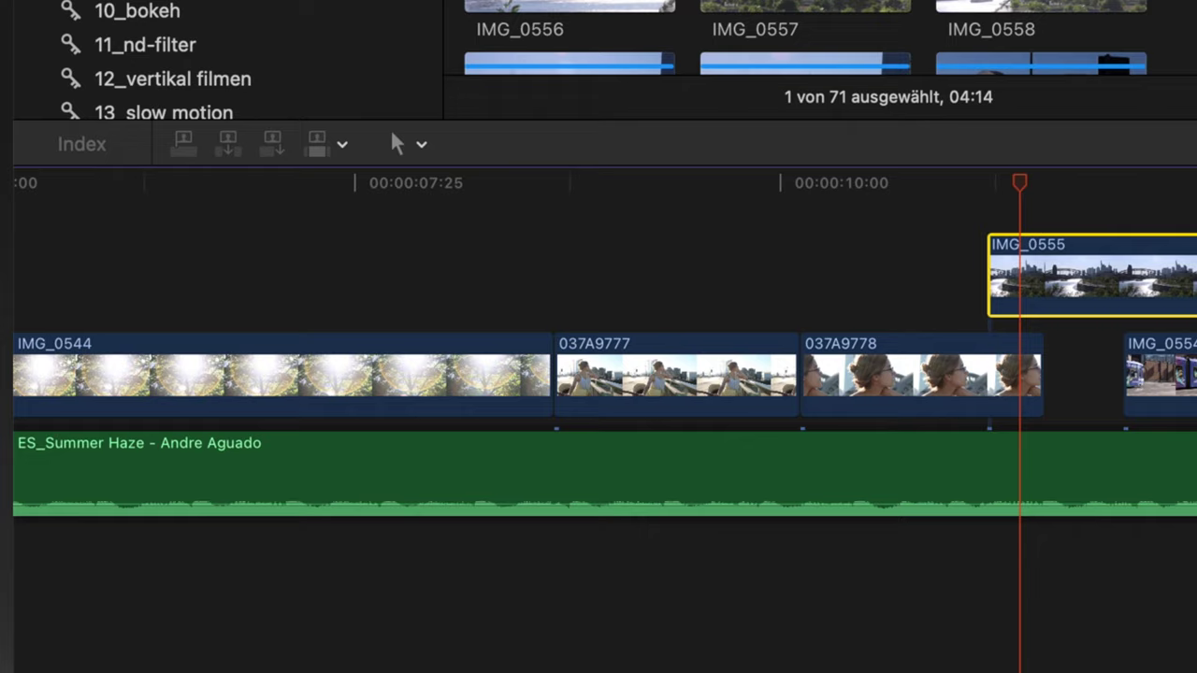
pyautogui.moveTo(1193, 271); pyautogui.dragTo(1118, 269)
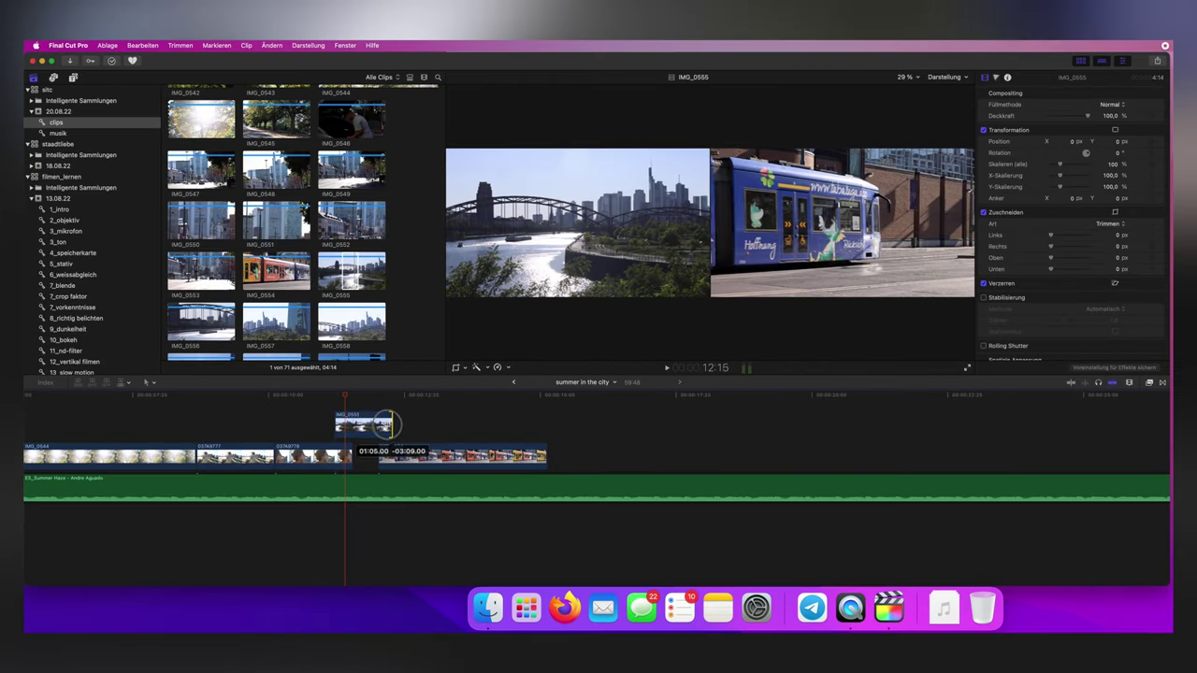
pyautogui.moveTo(360, 397); pyautogui.dragTo(400, 412)
pyautogui.press('space')
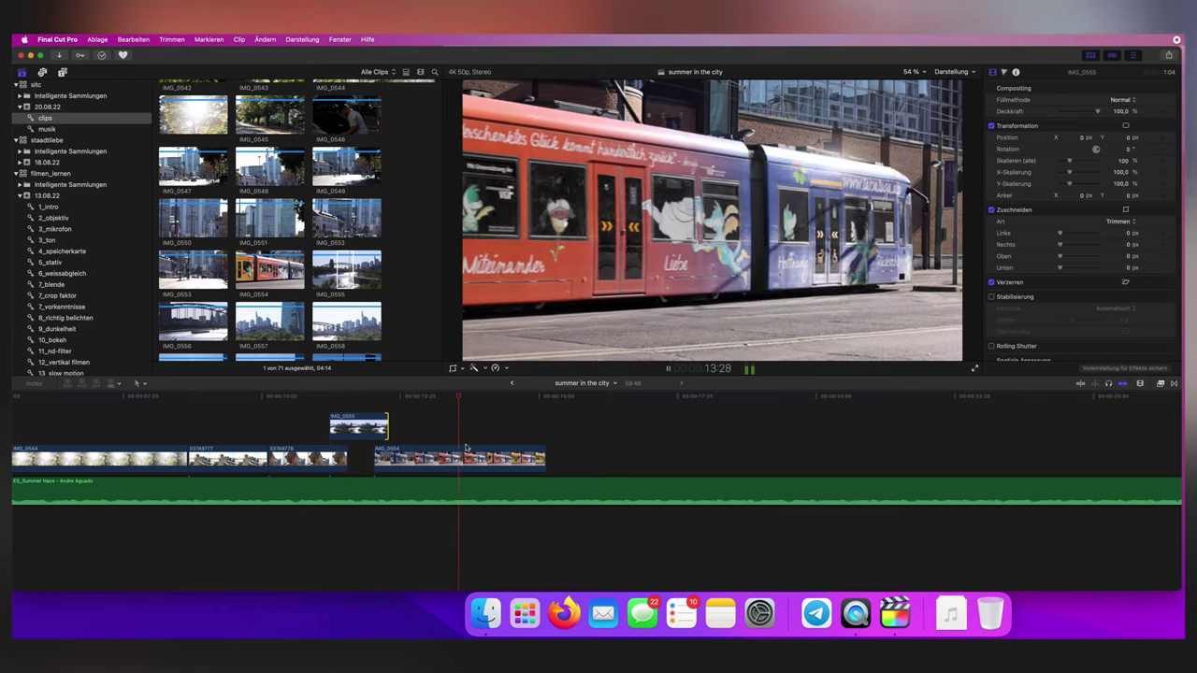
# Place a 7:07 range of the skyscraper clip IMG_0551 directly after IMG_0554 and play it back
pyautogui.hscroll(3, 485, 445)
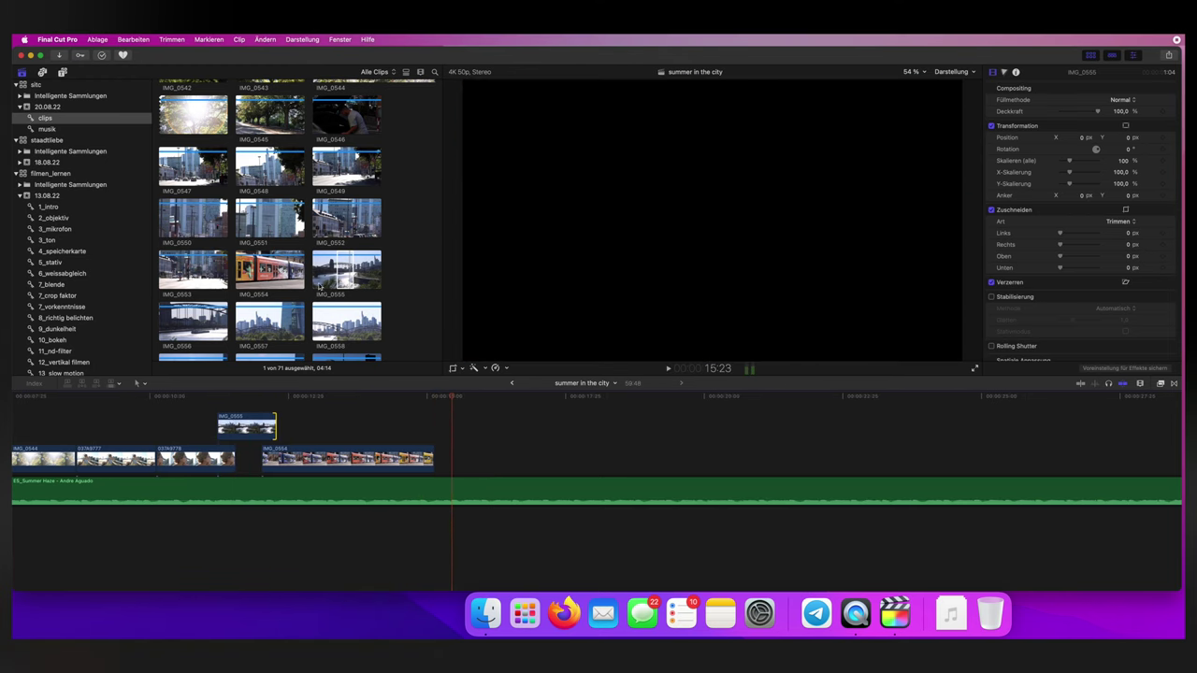
pyautogui.scroll(-1, 271, 206)
pyautogui.click(273, 147)
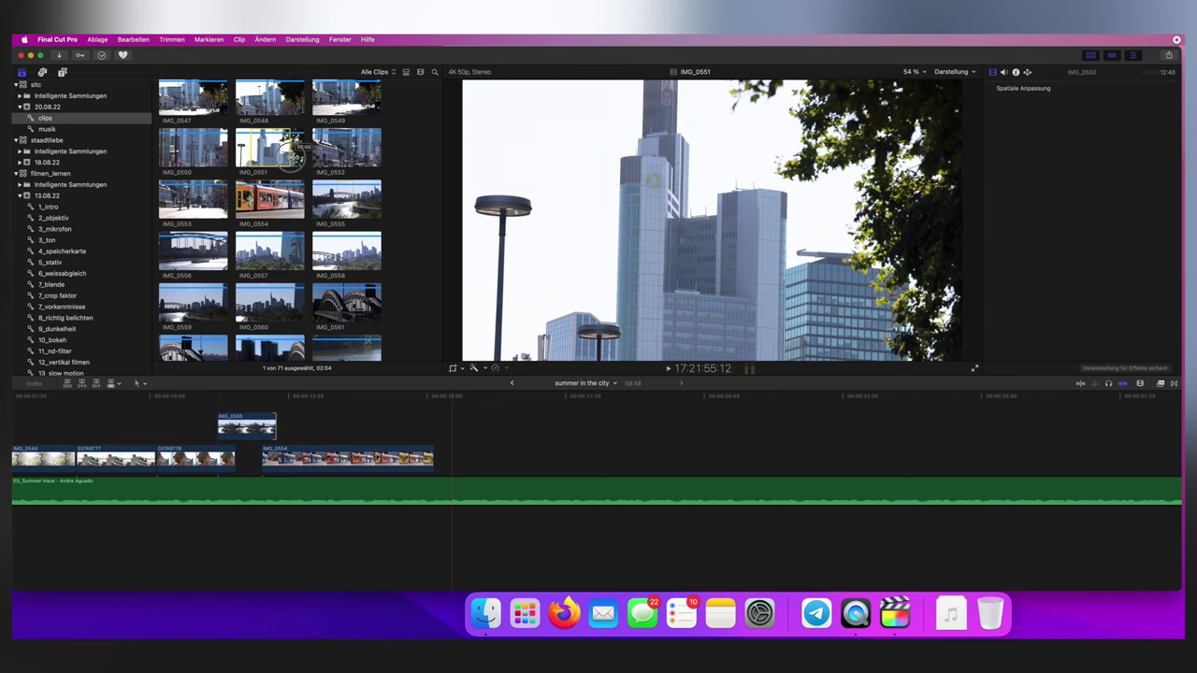
pyautogui.moveTo(270, 148); pyautogui.dragTo(440, 457)
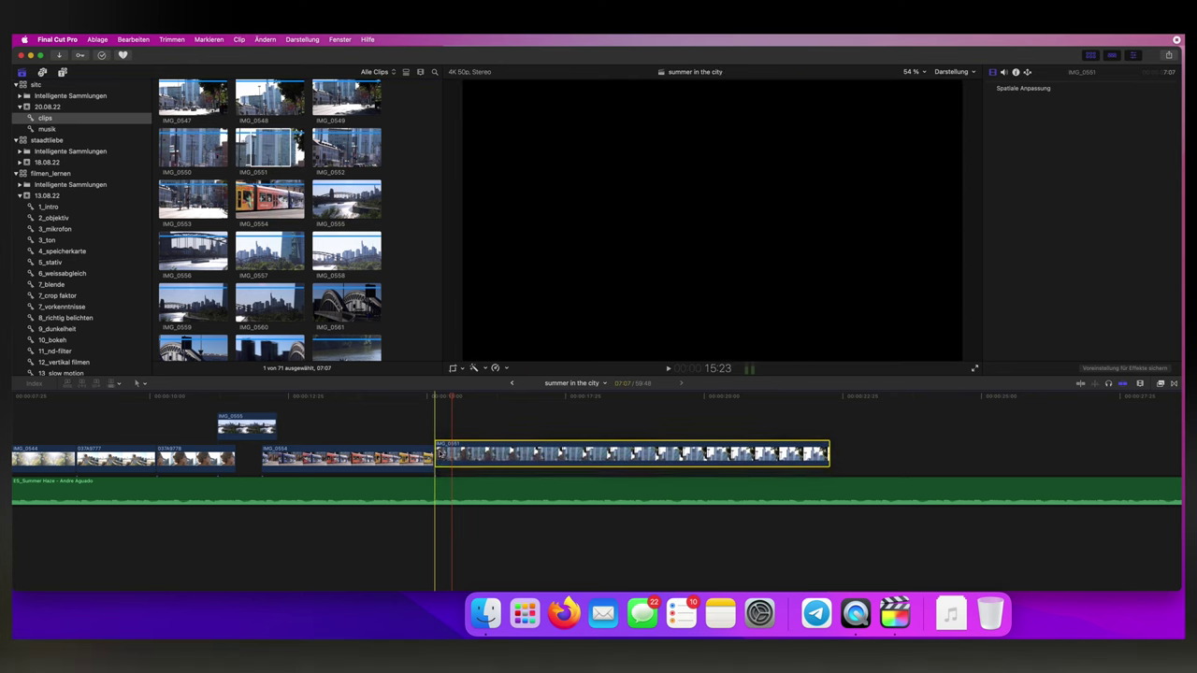
pyautogui.press('space')
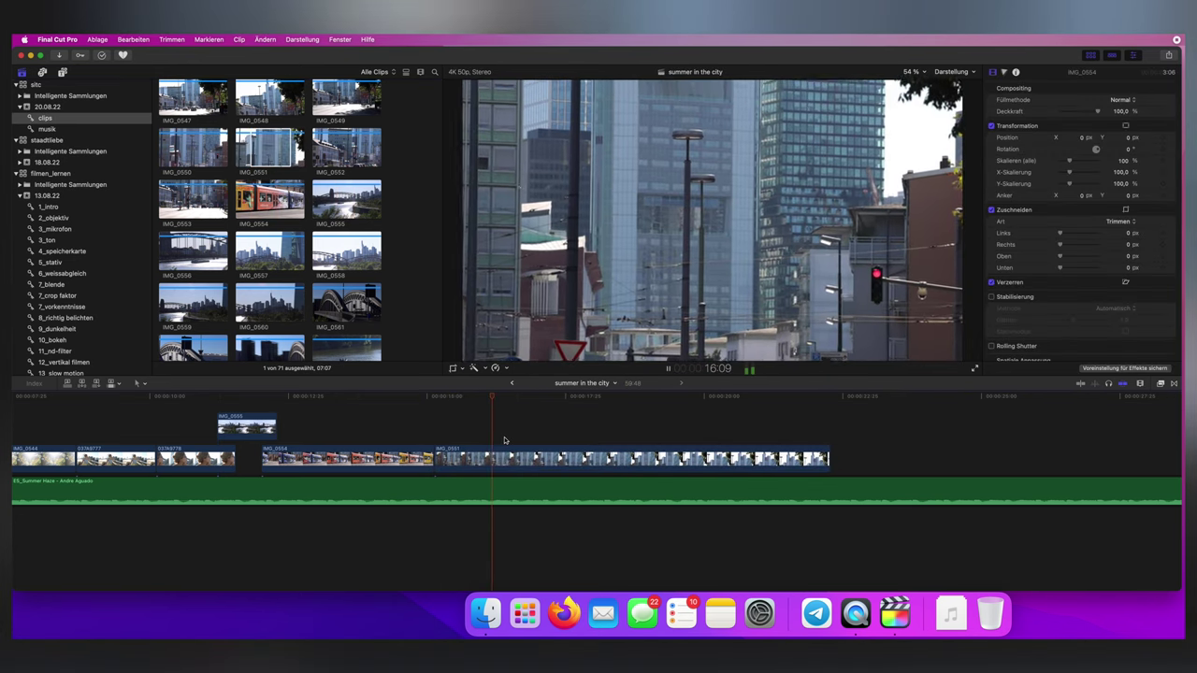
pyautogui.hscroll(3, 515, 439)
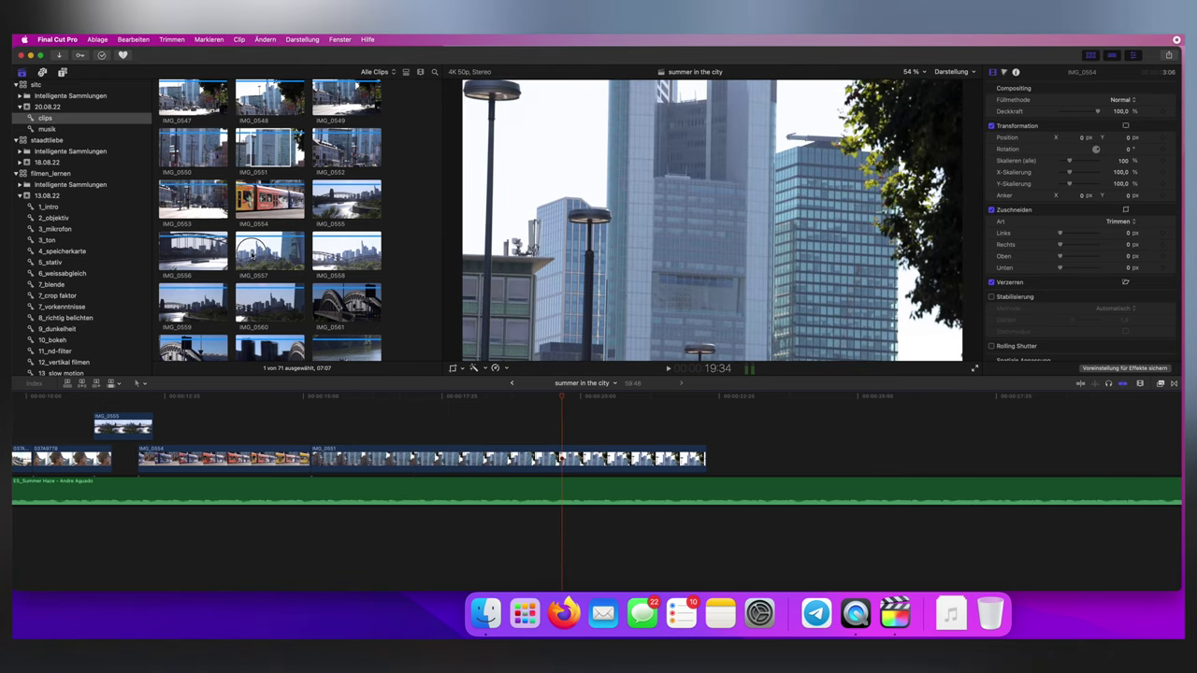
# Place a 2:32 range of skyline clip IMG_0557 above the last part of IMG_0551 and play back the transition
pyautogui.click(262, 253)
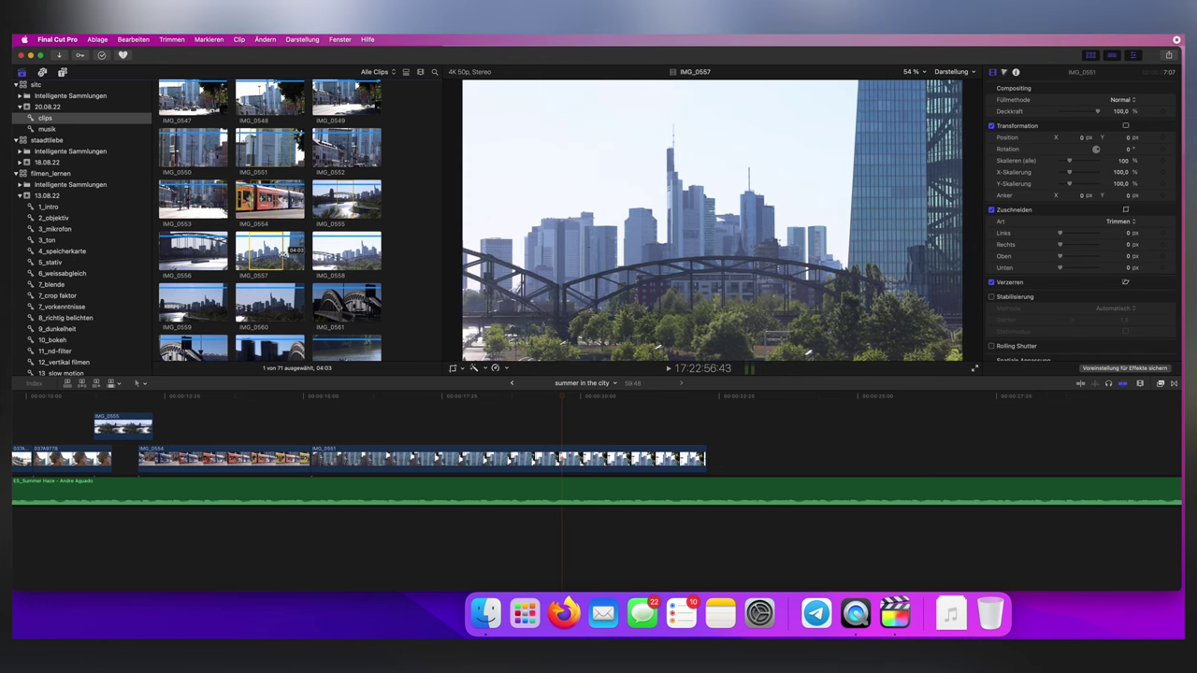
pyautogui.click(261, 253)
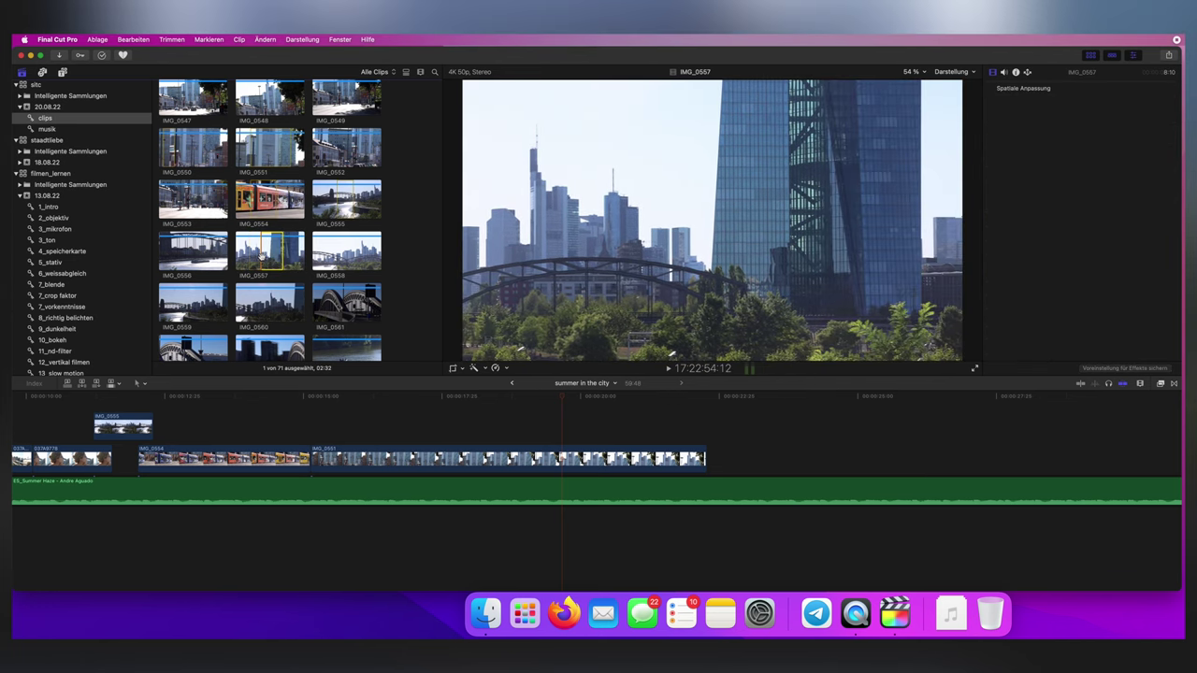
pyautogui.moveTo(270, 253); pyautogui.dragTo(562, 428)
pyautogui.press('space')
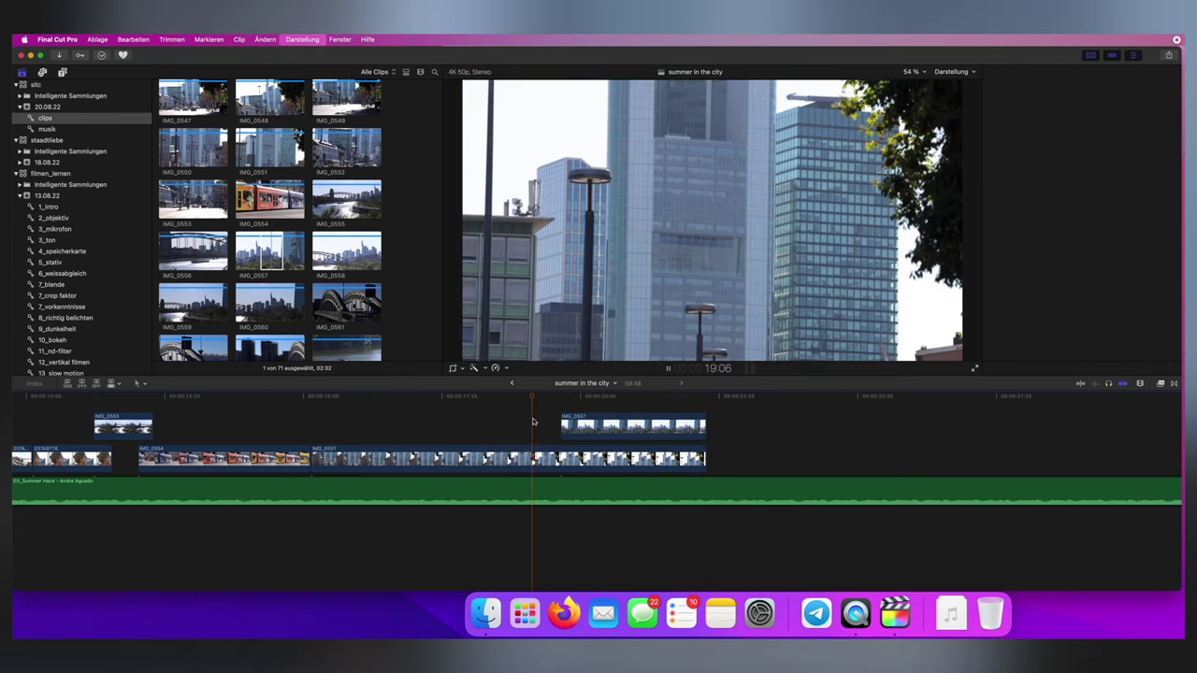
pyautogui.hscroll(3, 537, 434)
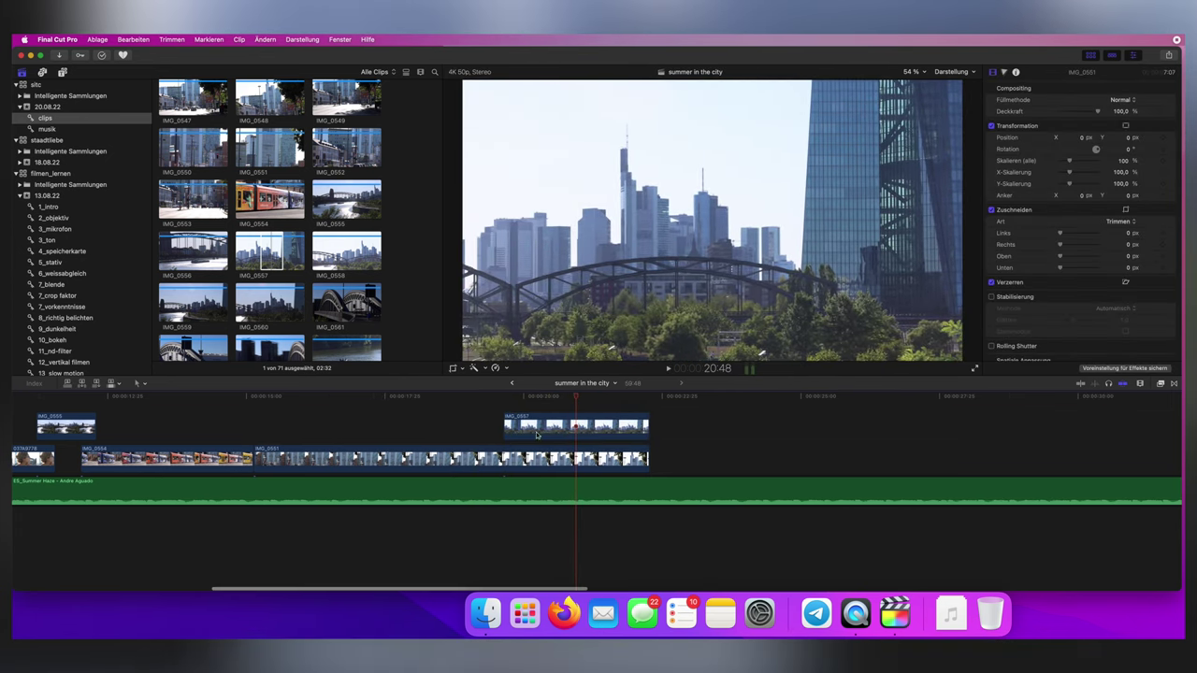
pyautogui.press('space')
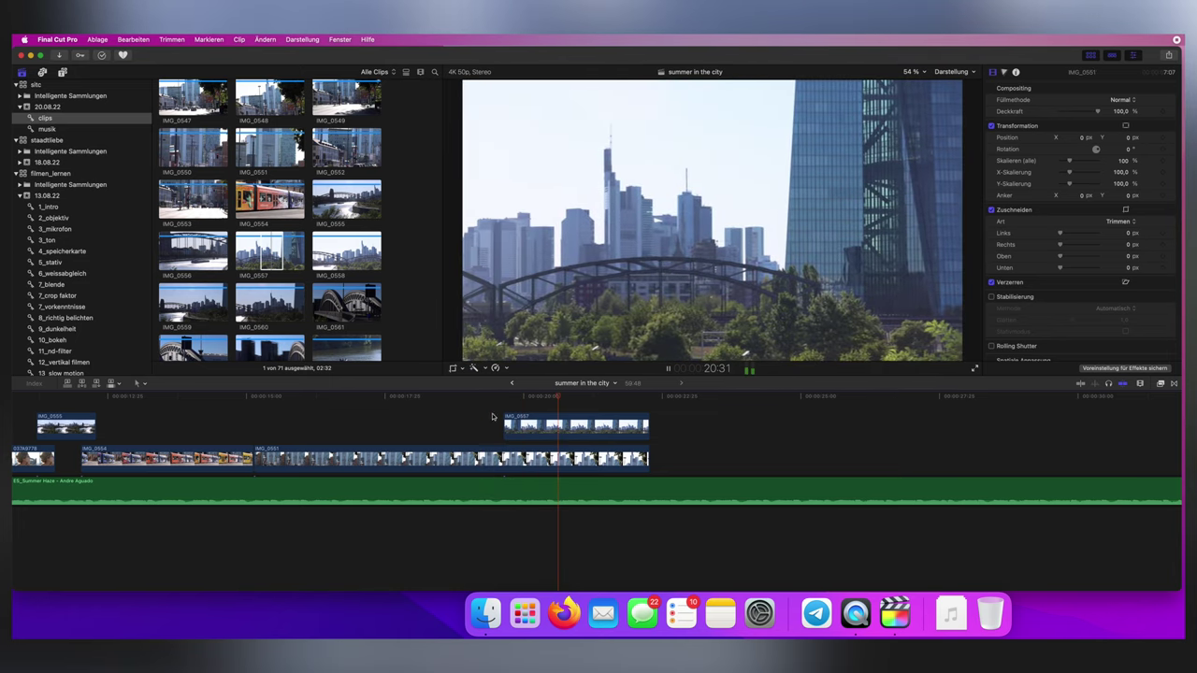
# Move IMG_0557 earlier and trim it to 2:45 so it ends together with IMG_0551, and play back the result
pyautogui.moveTo(567, 432); pyautogui.dragTo(474, 434)
pyautogui.moveTo(558, 424); pyautogui.dragTo(618, 424)
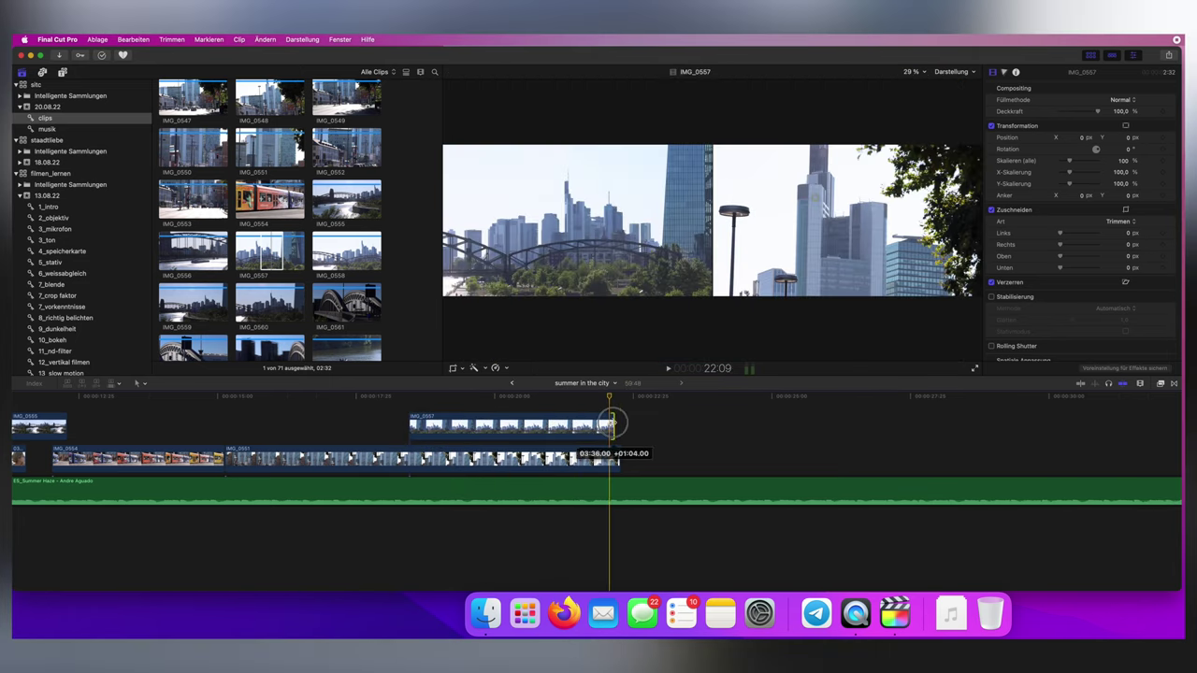
pyautogui.moveTo(409, 426); pyautogui.dragTo(461, 427)
pyautogui.press('space')
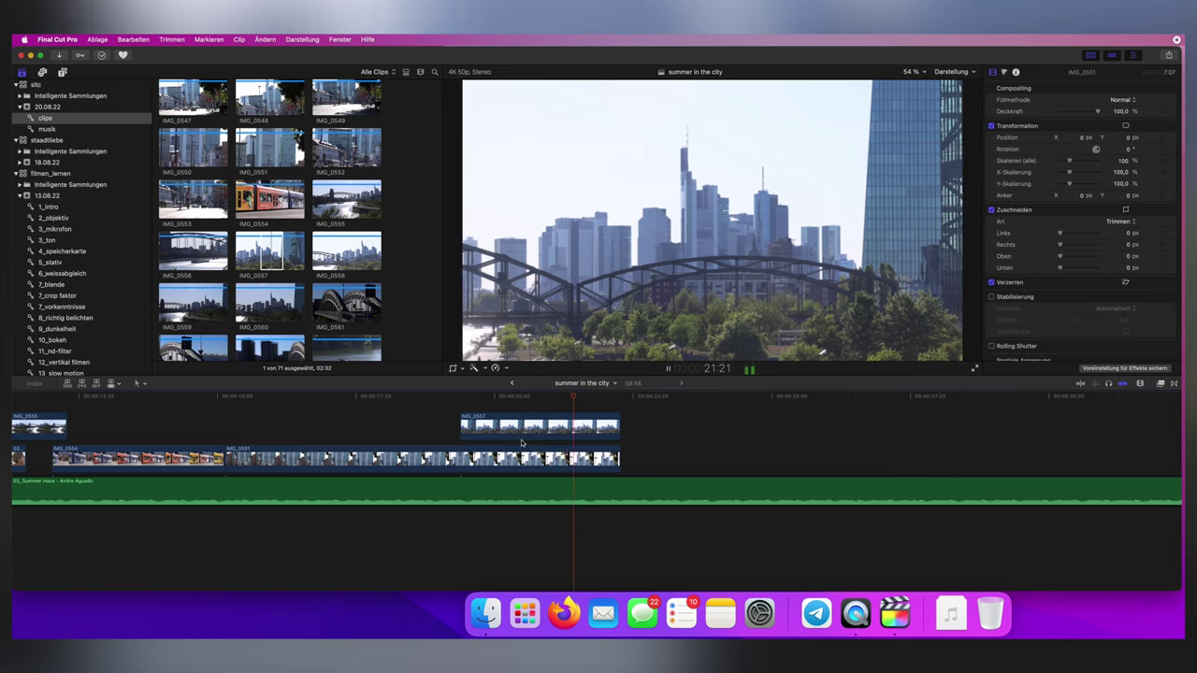
# Place a 4:08 range of IMG_0559 at the end of the timeline, finishing together with the Summer Haze track
pyautogui.hscroll(3, 477, 431)
pyautogui.scroll(-2, 274, 316)
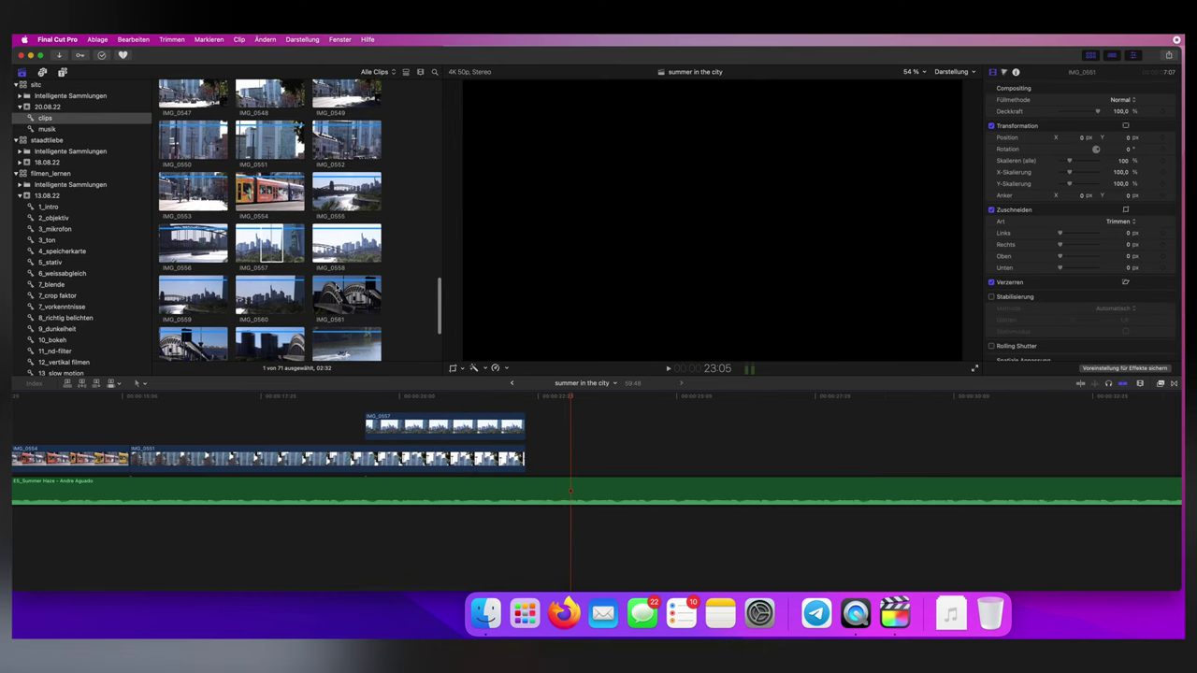
pyautogui.click(192, 236)
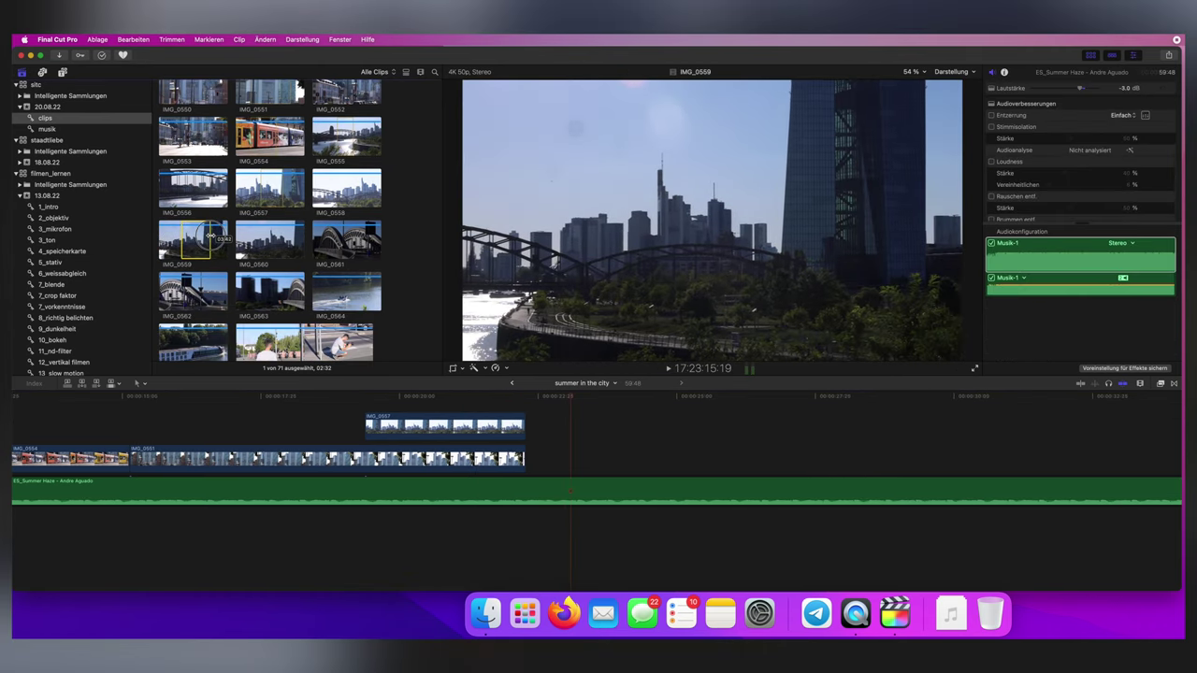
pyautogui.hscroll(6, 447, 509)
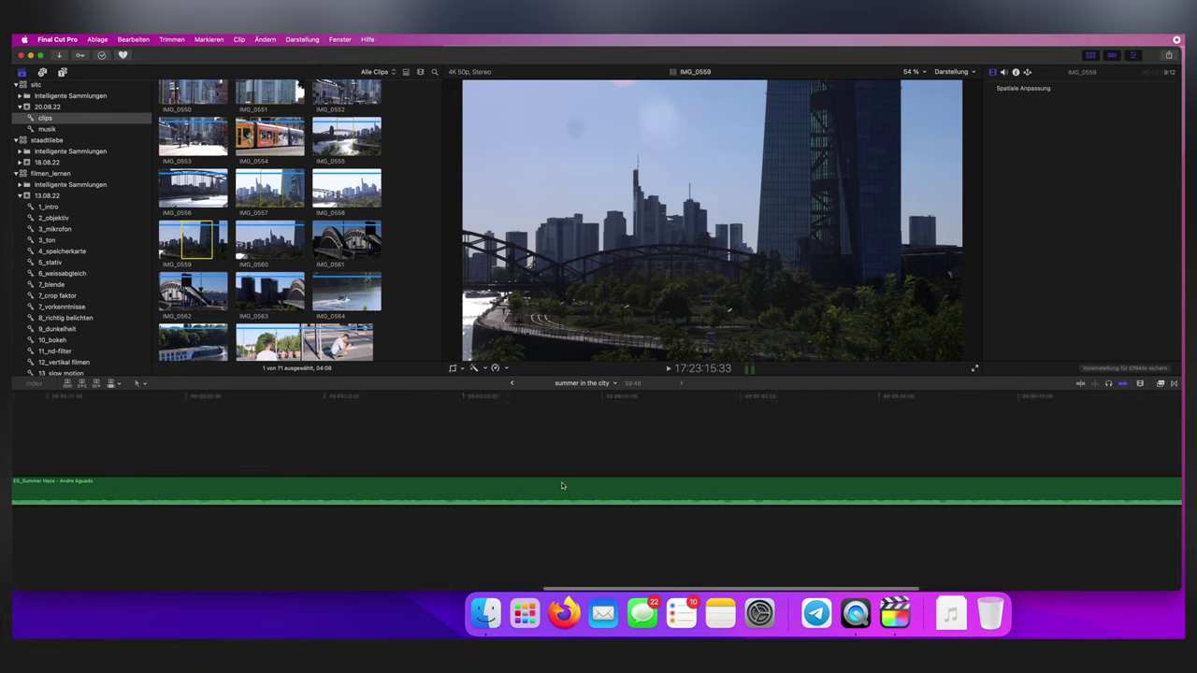
pyautogui.moveTo(177, 258); pyautogui.dragTo(646, 454)
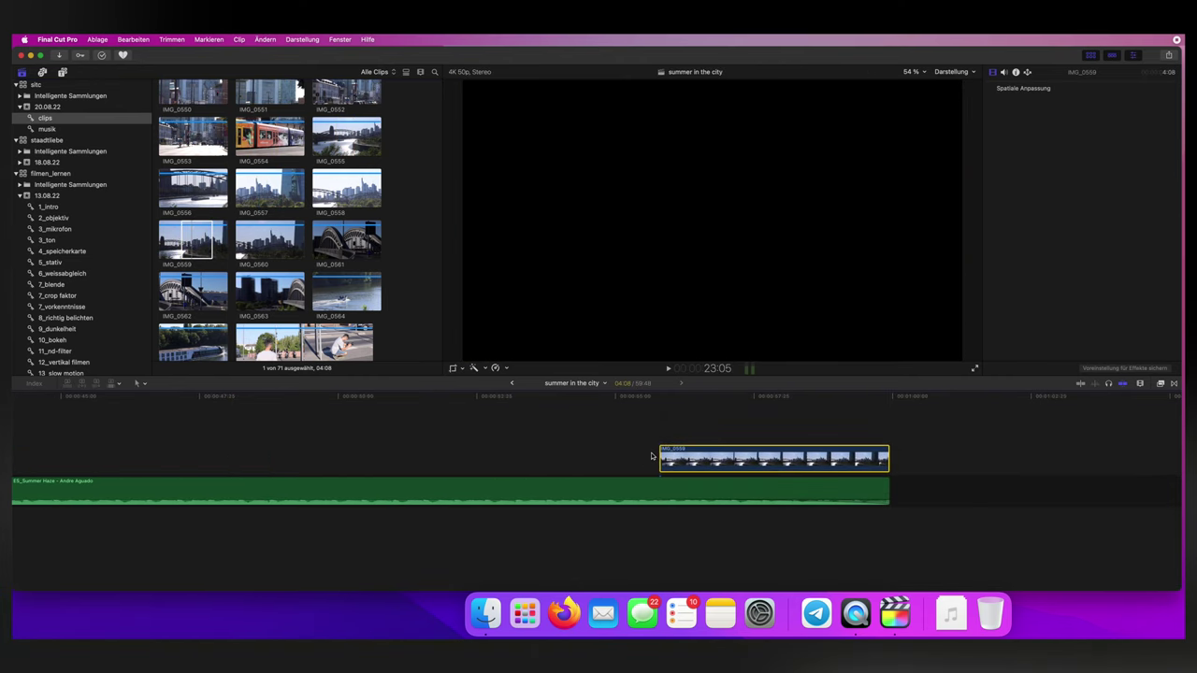
# Place an 11:25 range of the boat clip IMG_0564 directly after IMG_0551 and play back the transition
pyautogui.hscroll(-5, 648, 454)
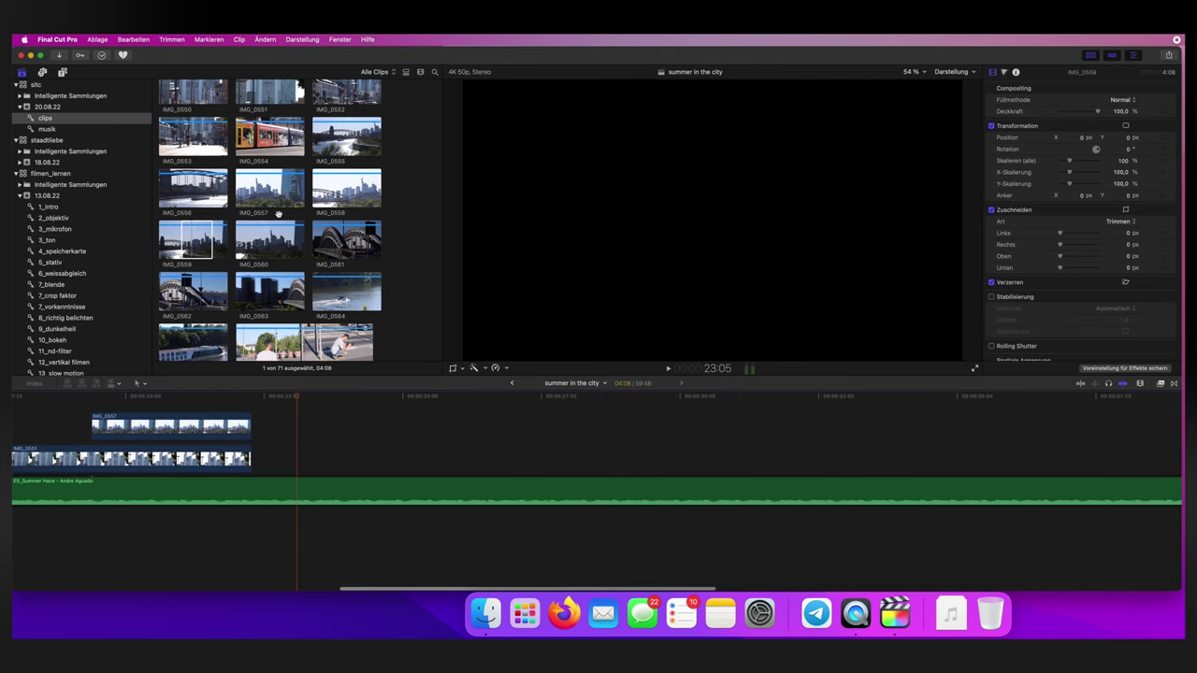
pyautogui.scroll(-3, 278, 214)
pyautogui.click(176, 280)
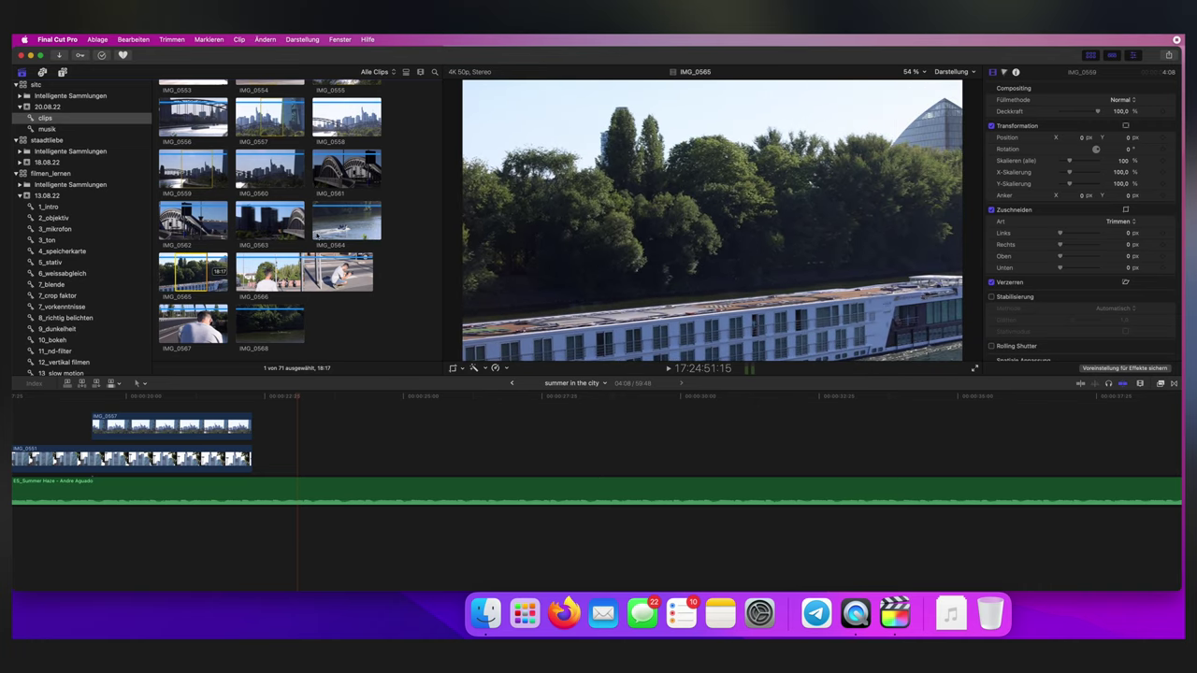
pyautogui.click(204, 279)
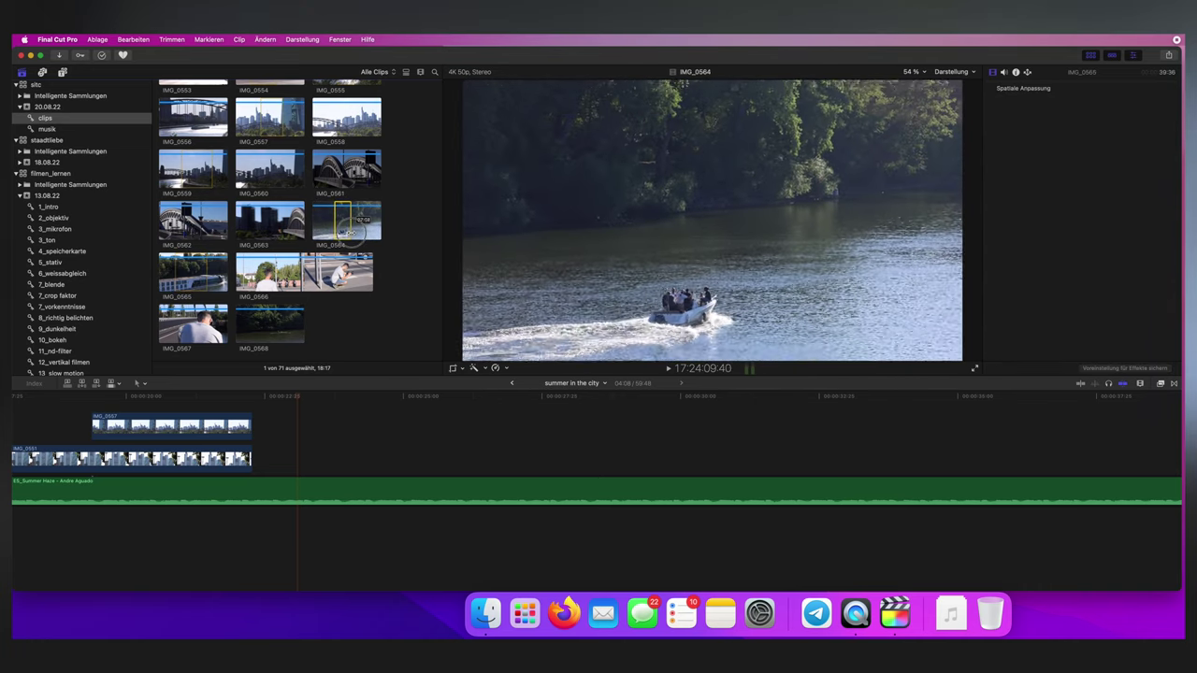
pyautogui.moveTo(346, 224); pyautogui.dragTo(253, 458)
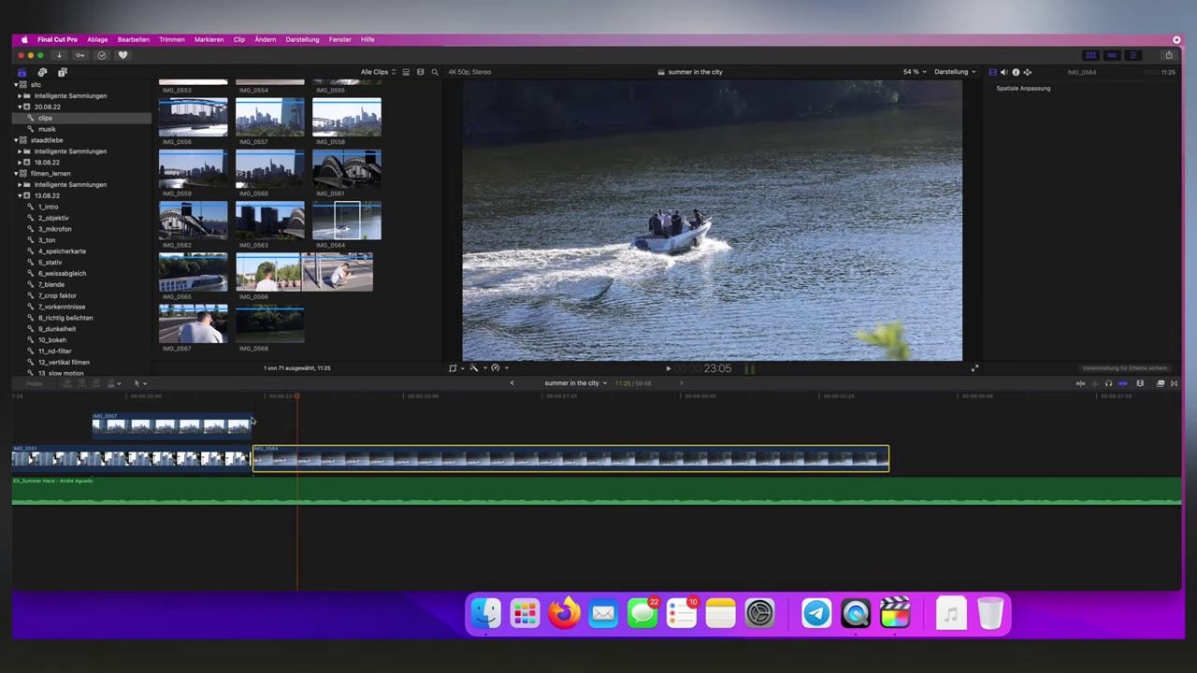
pyautogui.click(243, 405)
pyautogui.press('space')
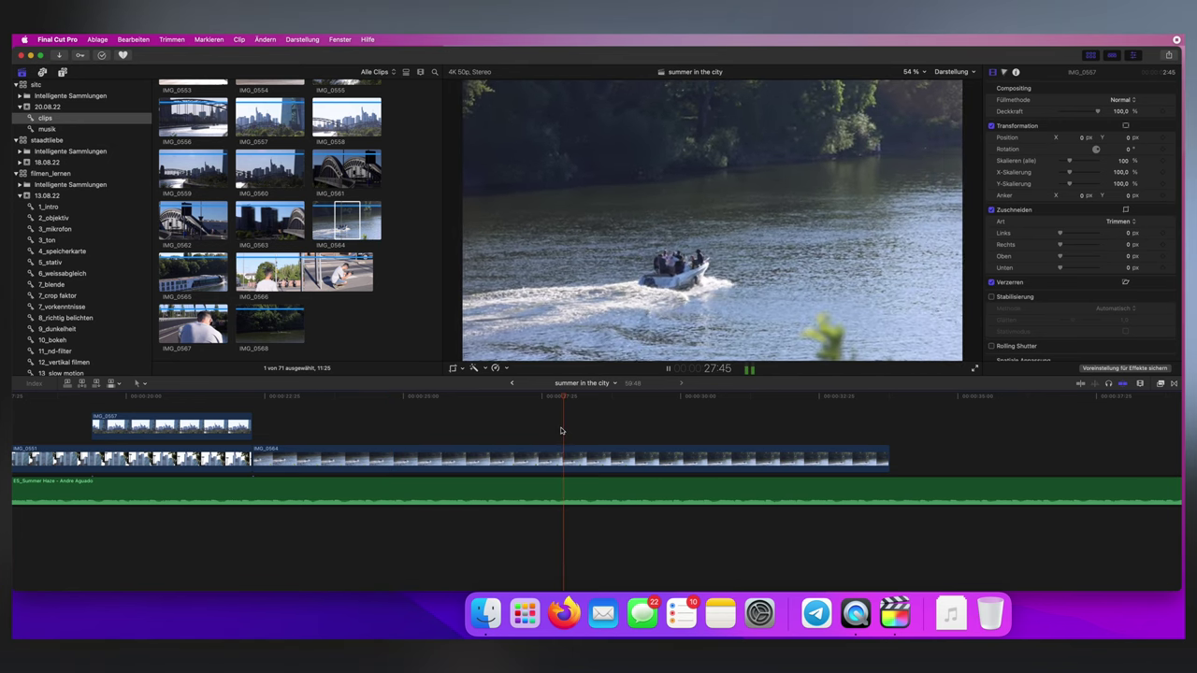
# Try cutting IMG_0564 at 28:28 and deleting its second part
pyautogui.press('space')
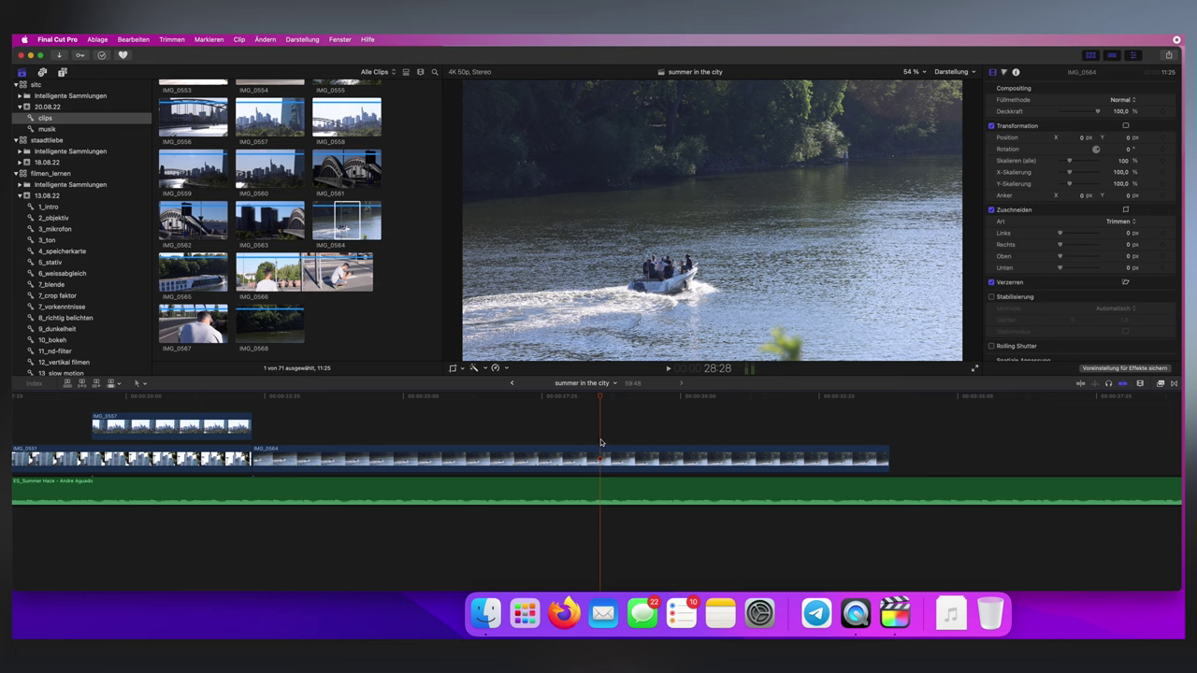
pyautogui.click(633, 427)
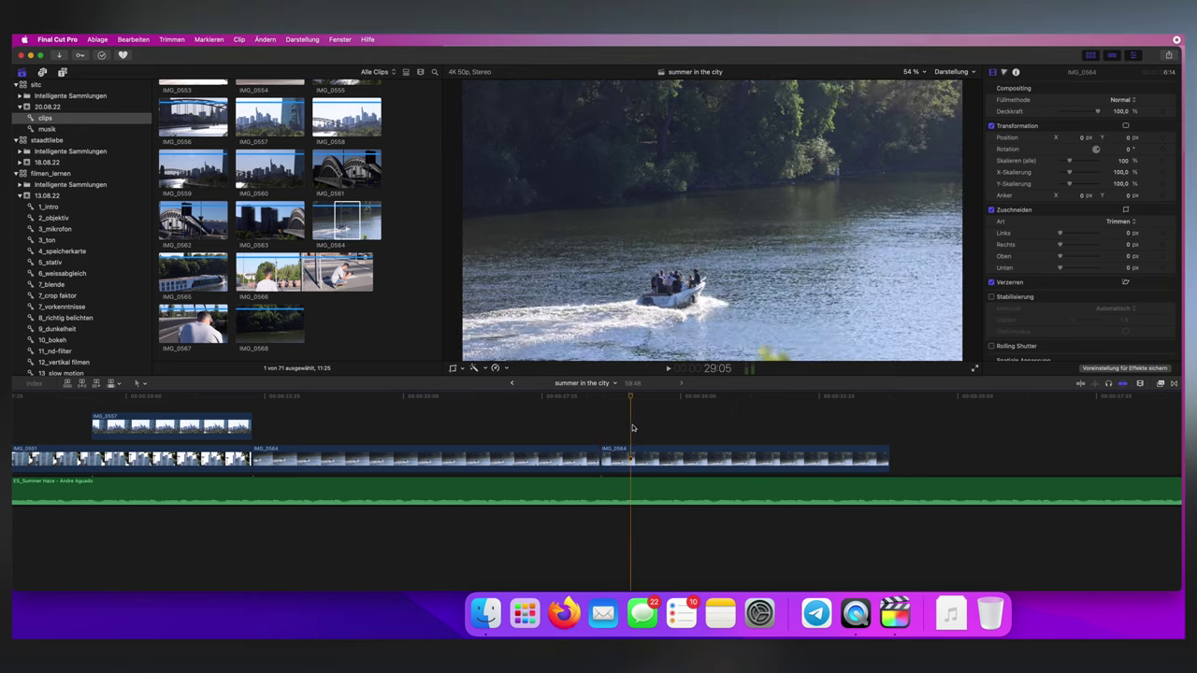
pyautogui.press('Delete')
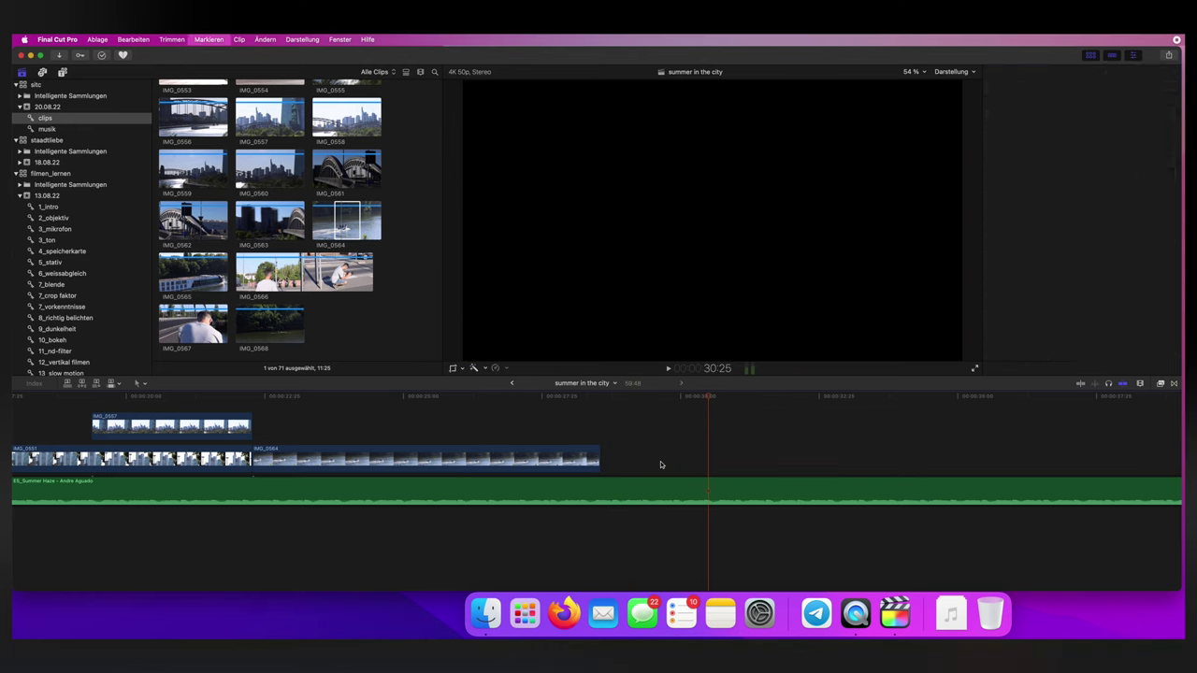
pyautogui.press('super+4')
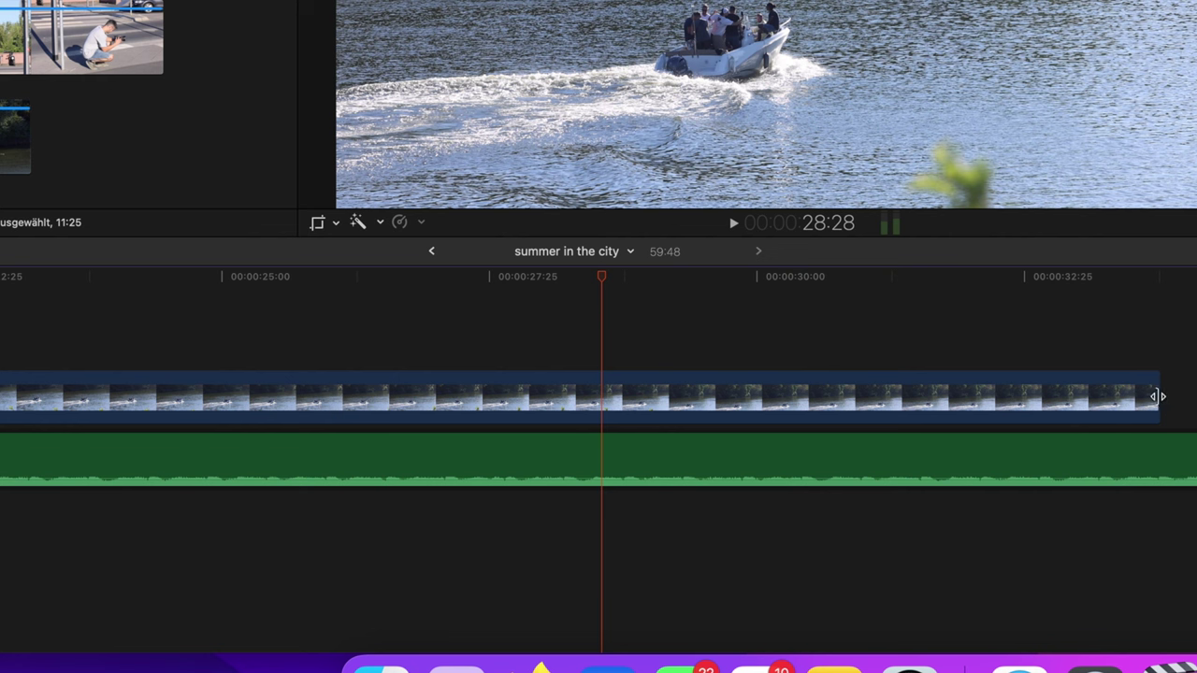
# Trim IMG_0564 to end at 28:28, place a 2:42 range of IMG_0553 directly after it, and play back the transition
pyautogui.moveTo(1157, 397); pyautogui.dragTo(602, 391)
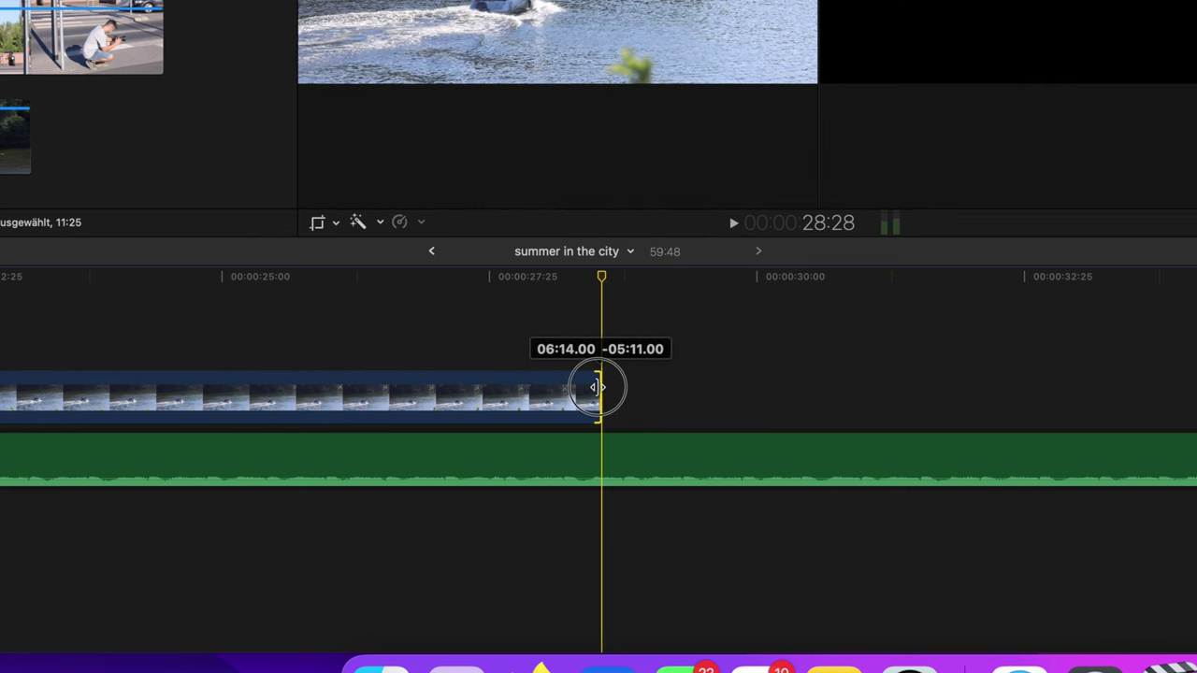
pyautogui.moveTo(193, 189); pyautogui.dragTo(599, 448)
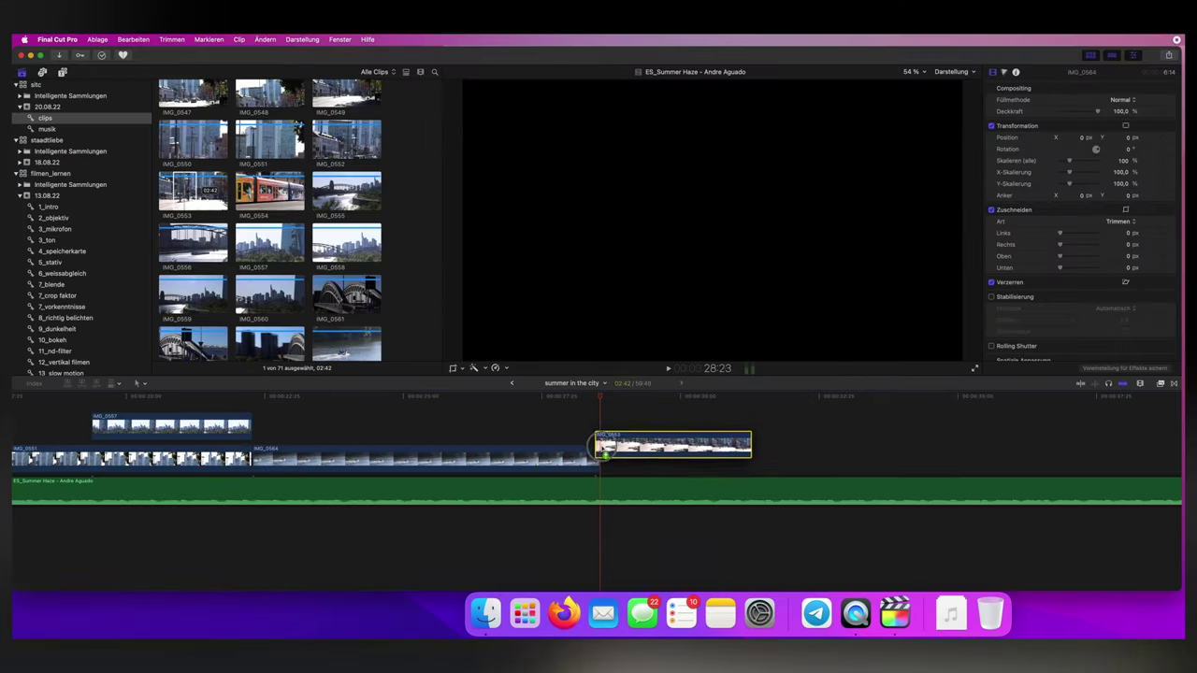
pyautogui.press('space')
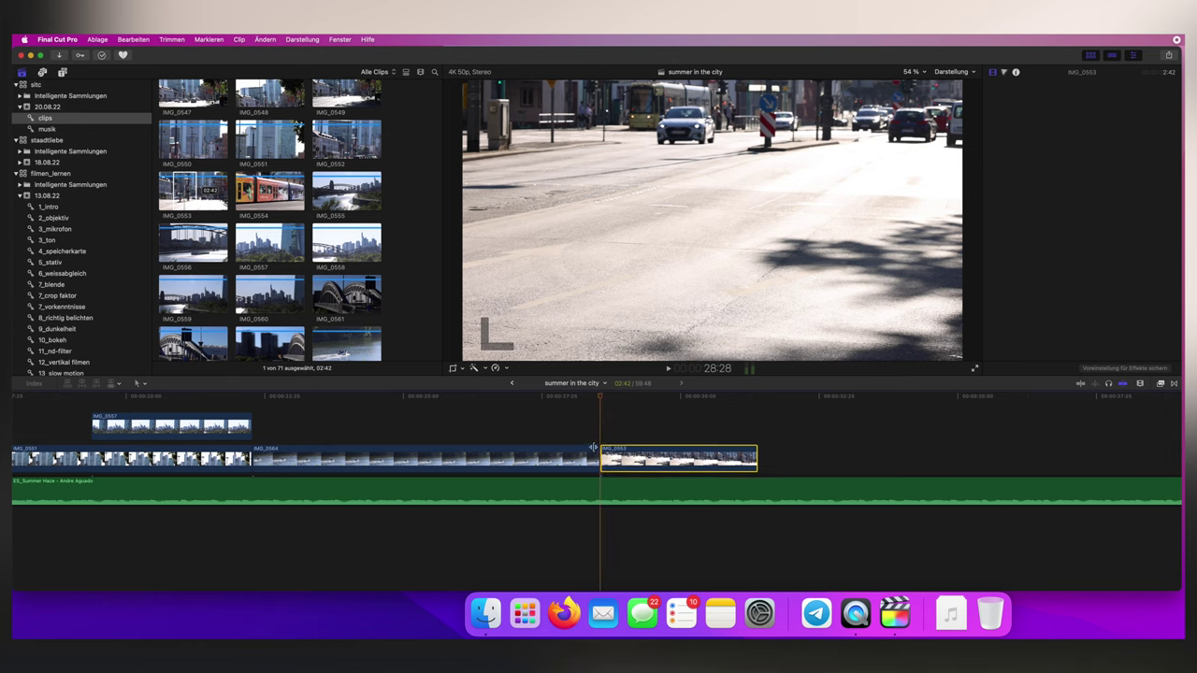
pyautogui.hscroll(5, 596, 443)
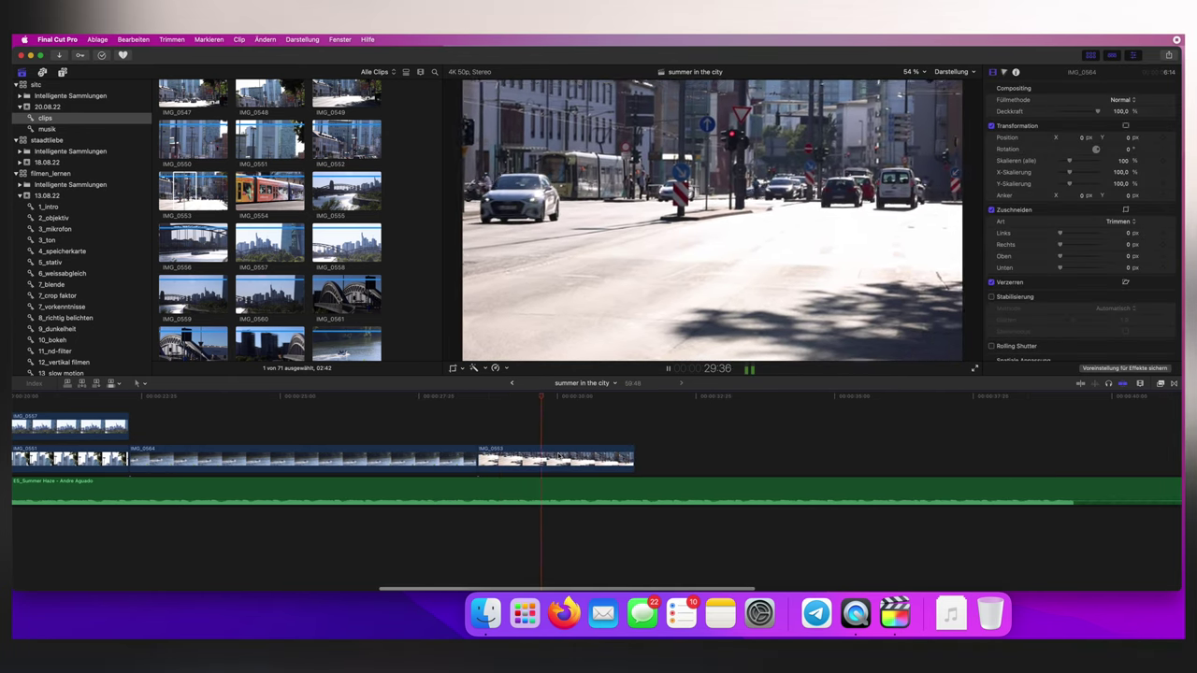
pyautogui.hscroll(3, 560, 456)
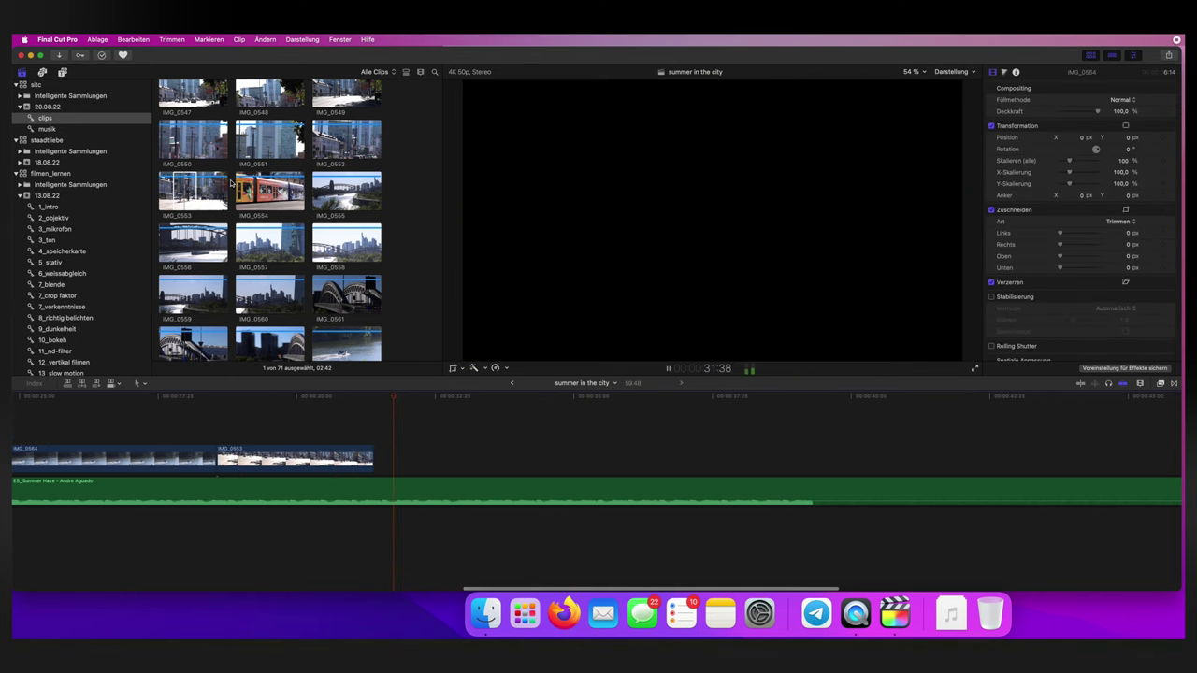
# Place a 4:49 range of IMG_0539 directly after IMG_0553 and play back the result
pyautogui.scroll(3, 271, 224)
pyautogui.moveTo(193, 217); pyautogui.dragTo(366, 447)
pyautogui.hscroll(10, 393, 435)
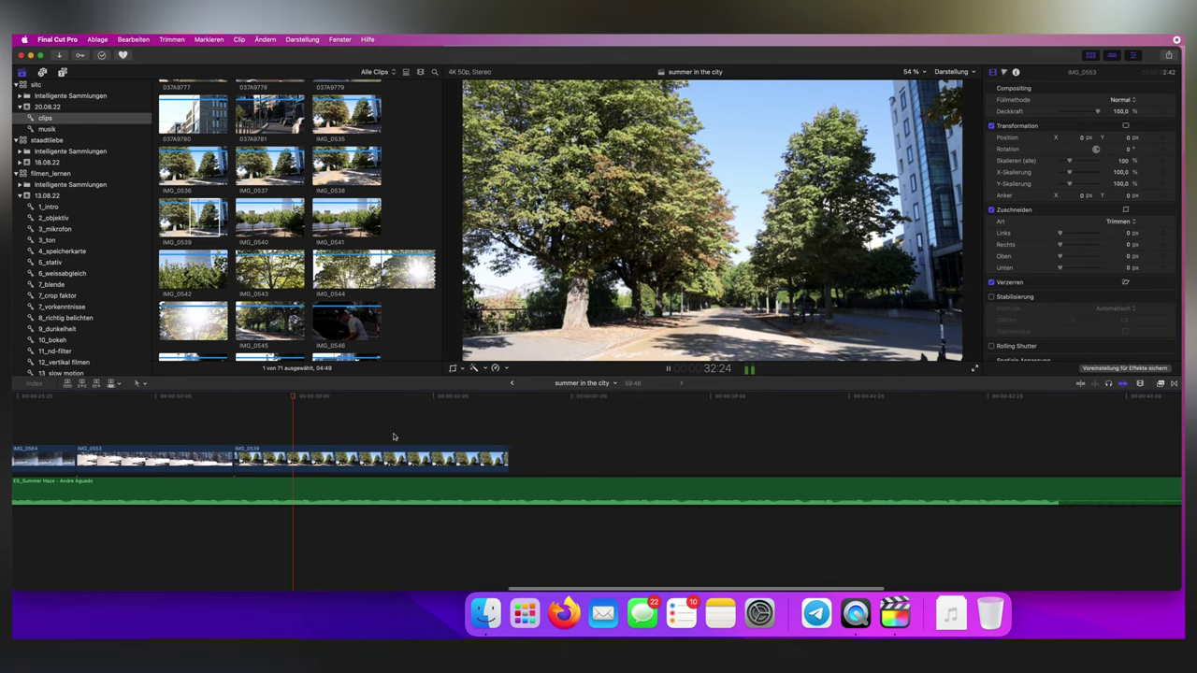
pyautogui.hscroll(1, 401, 432)
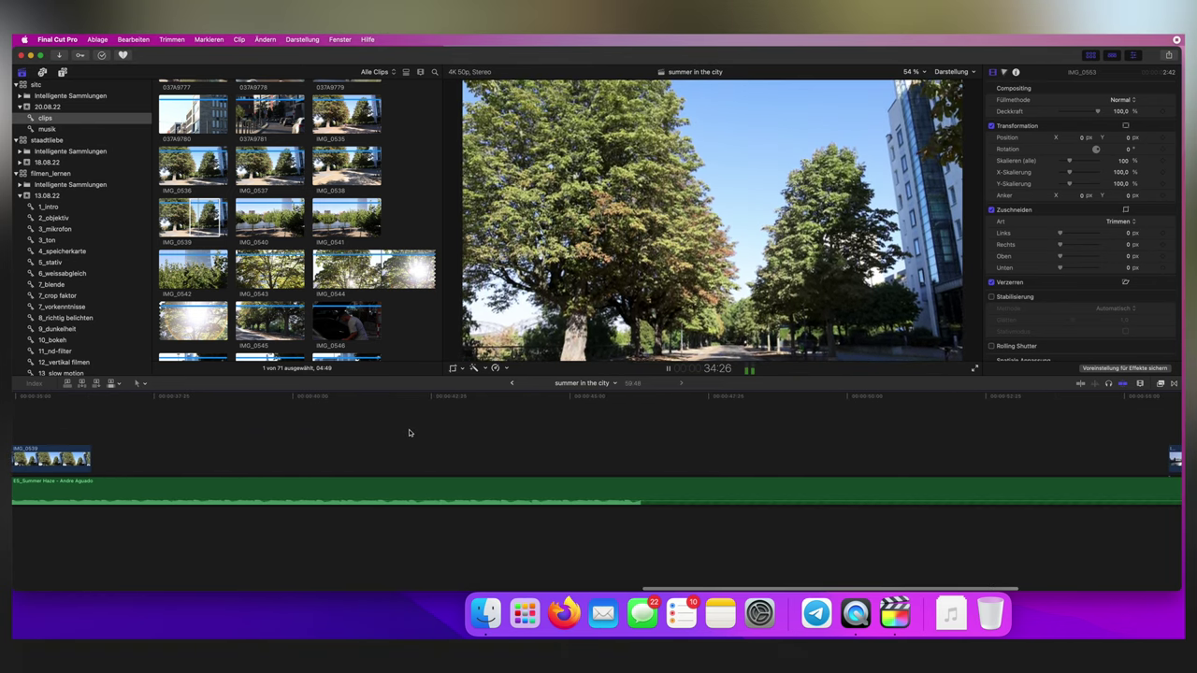
pyautogui.hscroll(-3, 393, 433)
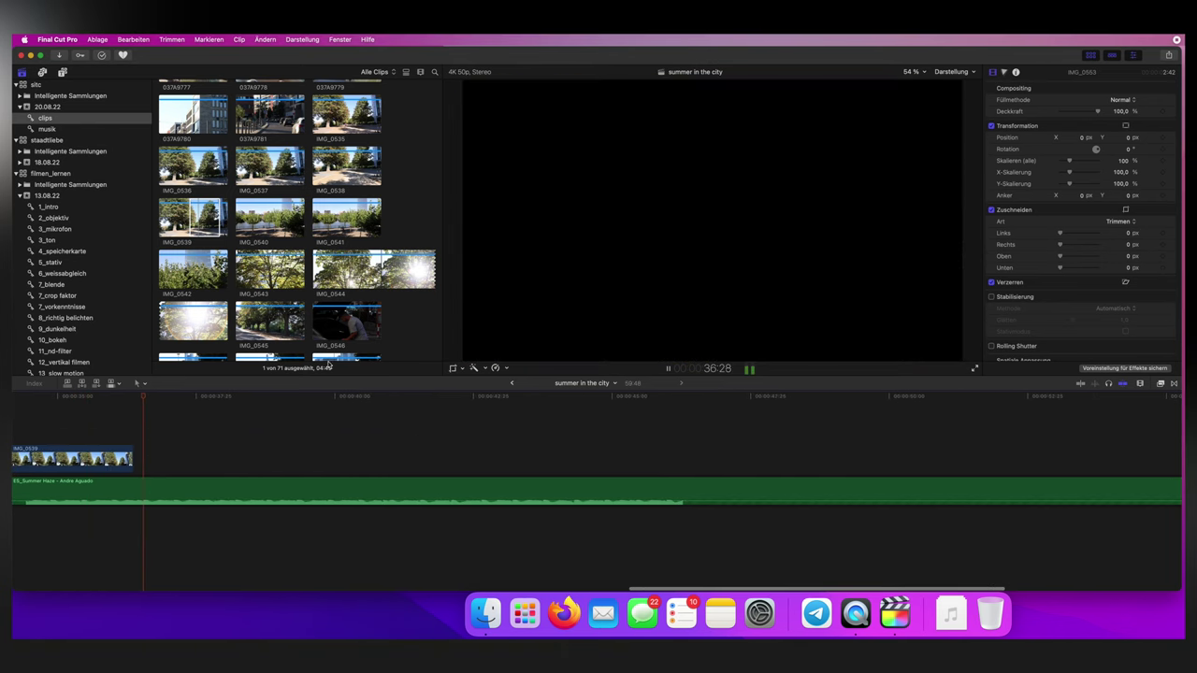
pyautogui.press('space')
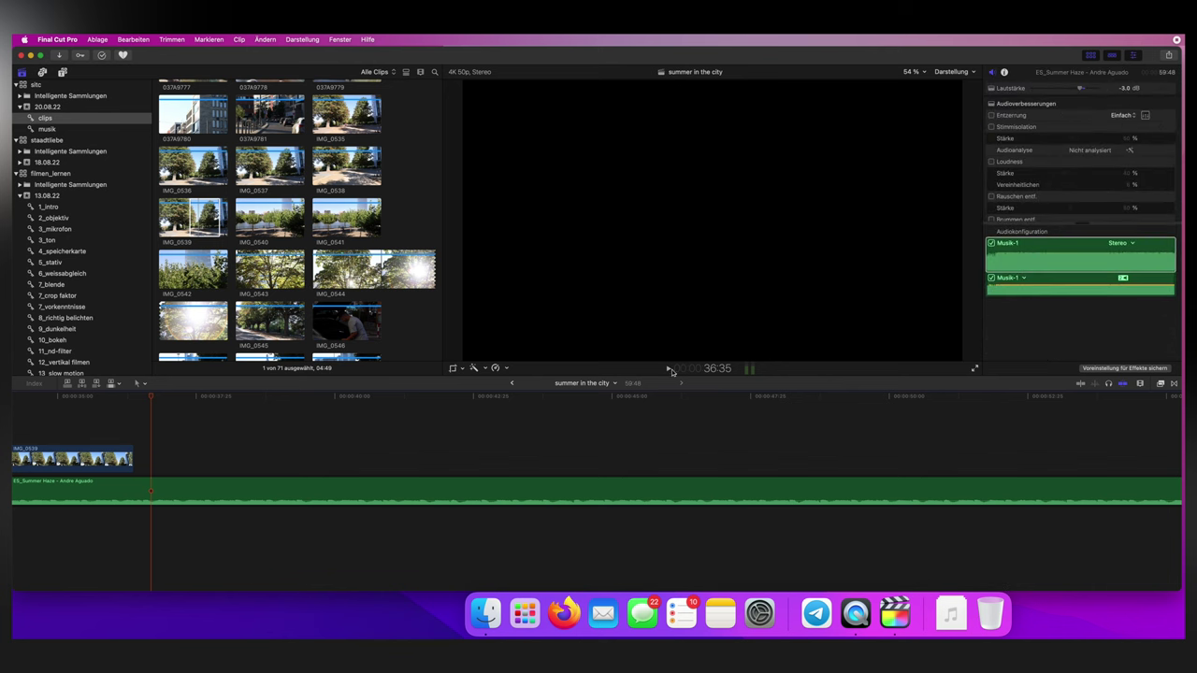
# Place a 9:35 range of IMG_0544 directly after IMG_0539 and play back the transition
pyautogui.press('super+equal')
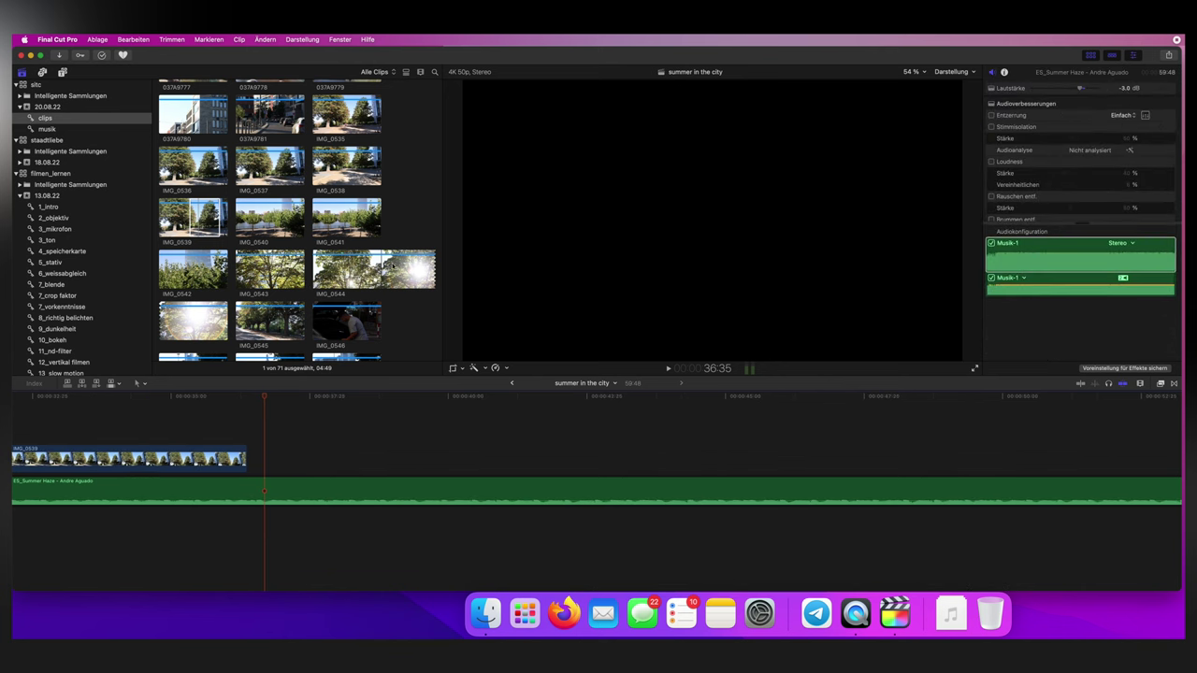
pyautogui.moveTo(333, 270); pyautogui.dragTo(253, 466)
pyautogui.press('space')
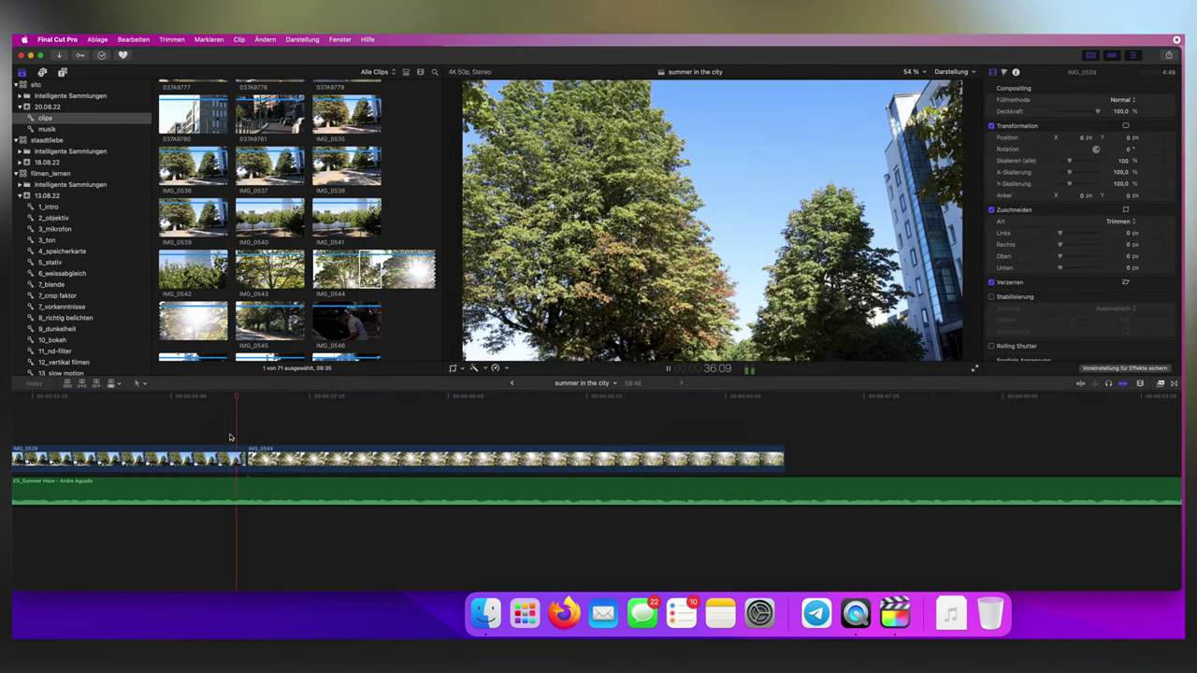
pyautogui.hscroll(5, 414, 432)
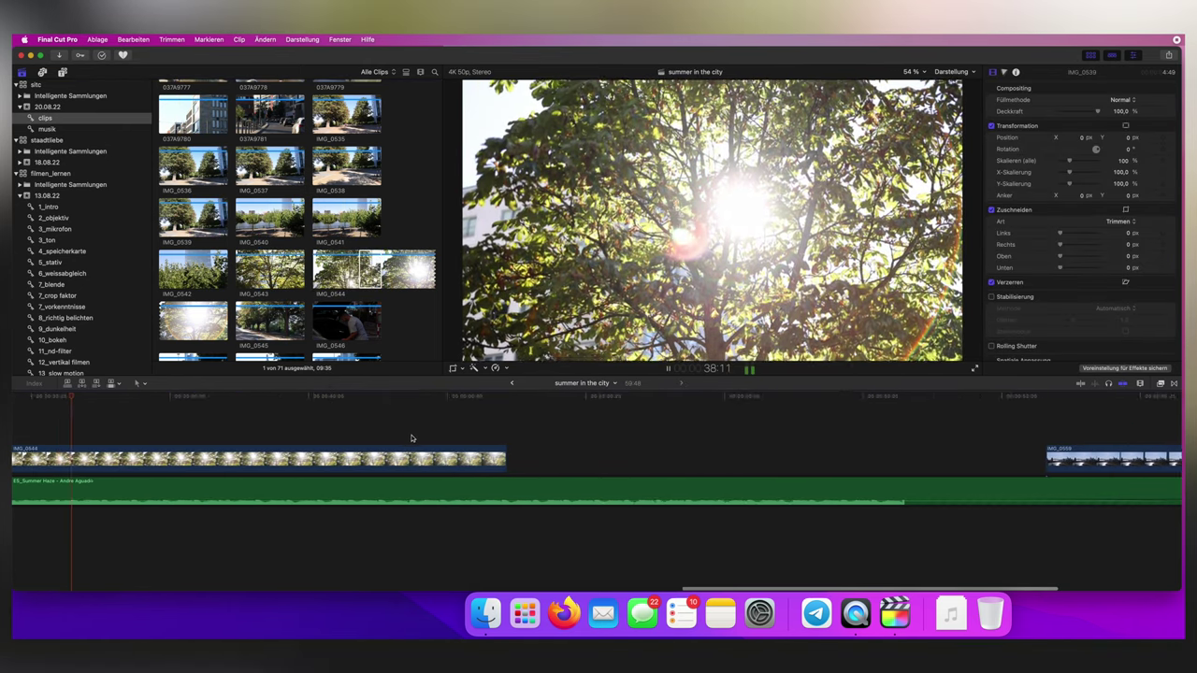
# Place a 3:21 range of IMG_0562 so that it ends directly before the closing clip IMG_0559
pyautogui.scroll(-4, 293, 237)
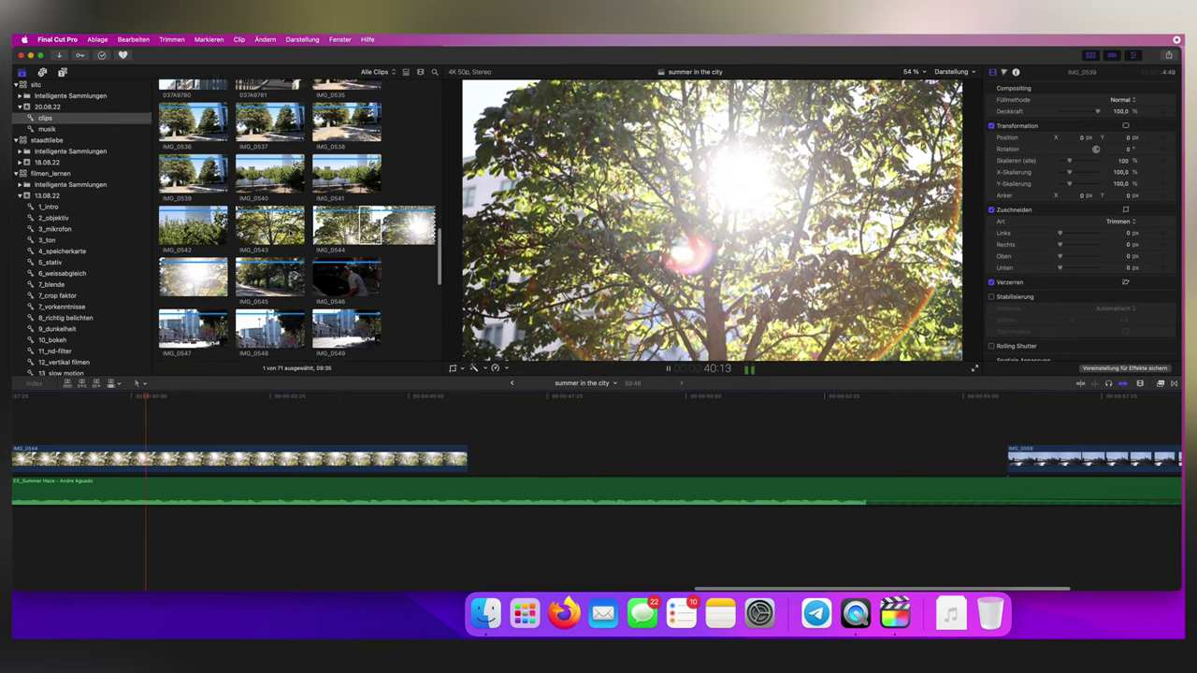
pyautogui.scroll(-3, 295, 234)
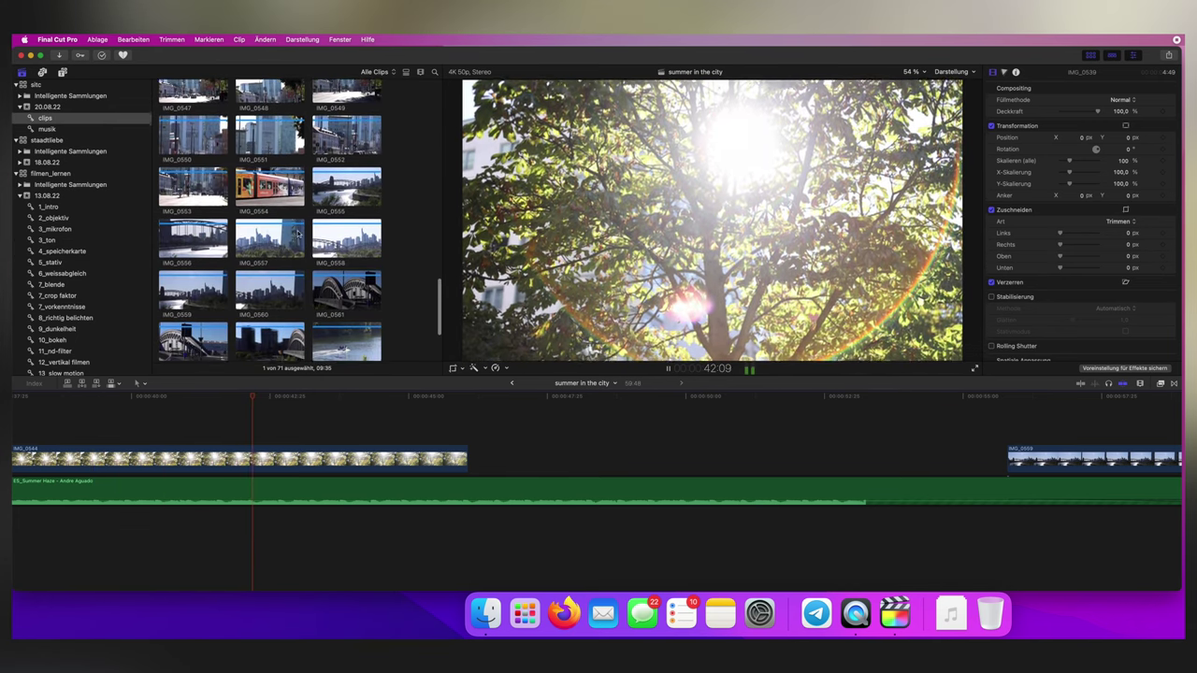
pyautogui.scroll(-2, 297, 169)
pyautogui.press('space')
pyautogui.moveTo(192, 321); pyautogui.dragTo(912, 458)
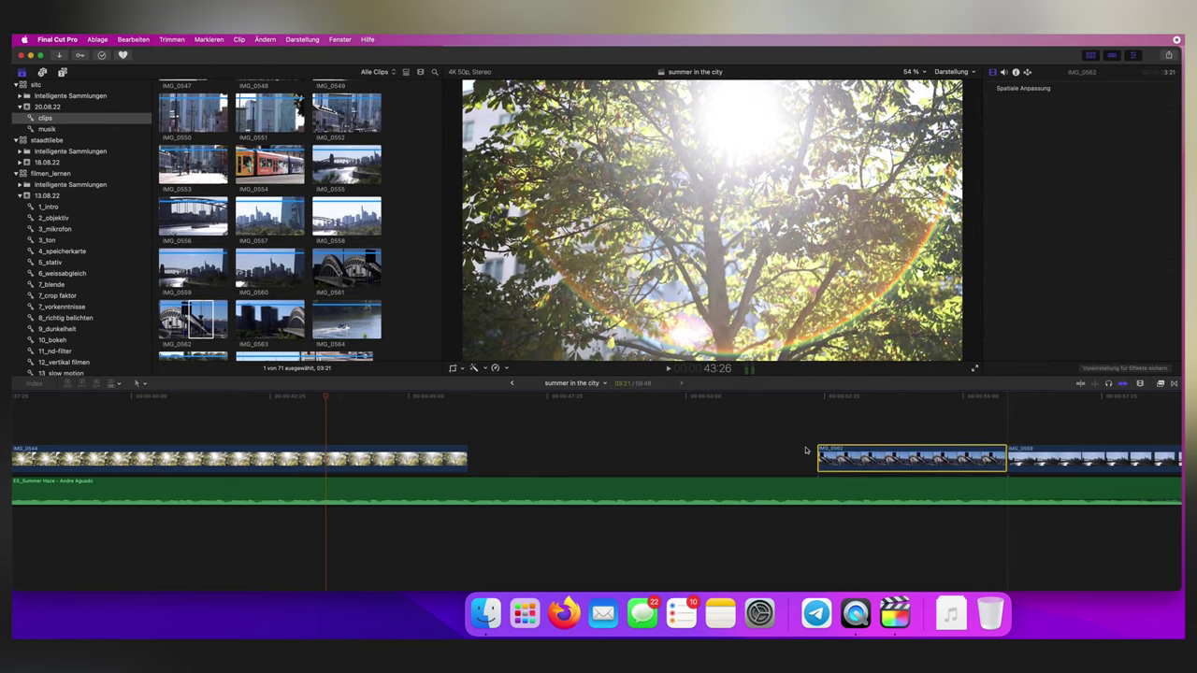
# Layer a 4:40 range of IMG_0566 above IMG_0544, starting at 43:26, and play it back
pyautogui.scroll(-3, 191, 225)
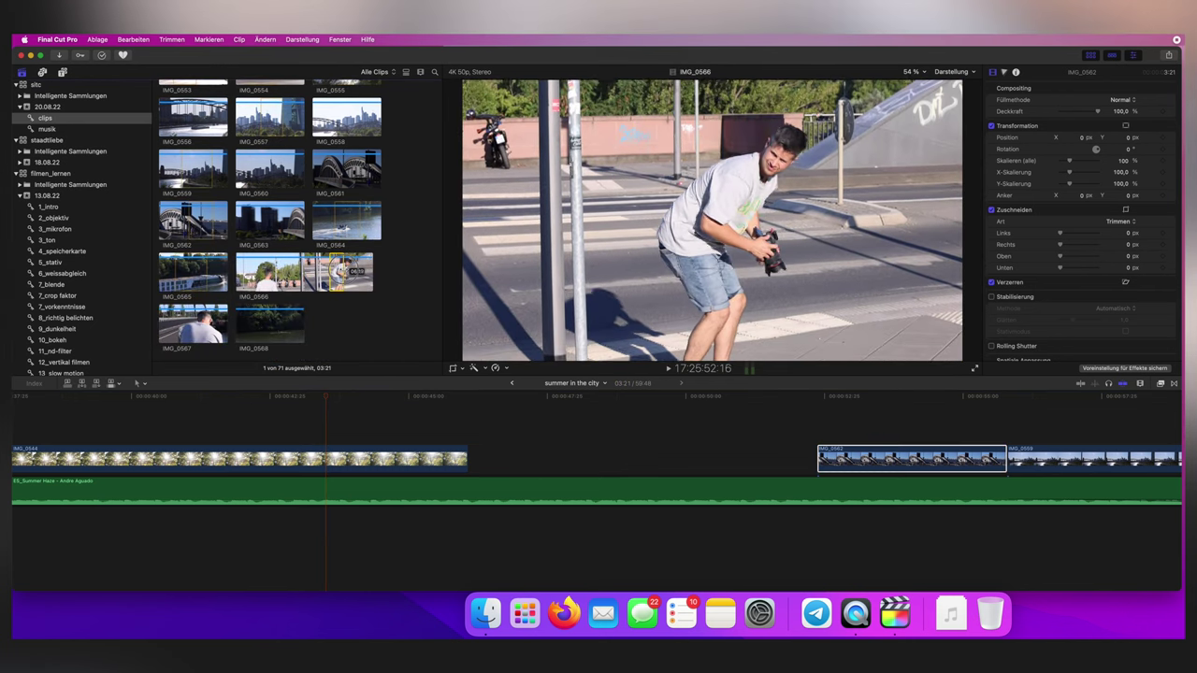
pyautogui.moveTo(344, 273); pyautogui.dragTo(329, 432)
pyautogui.press('space')
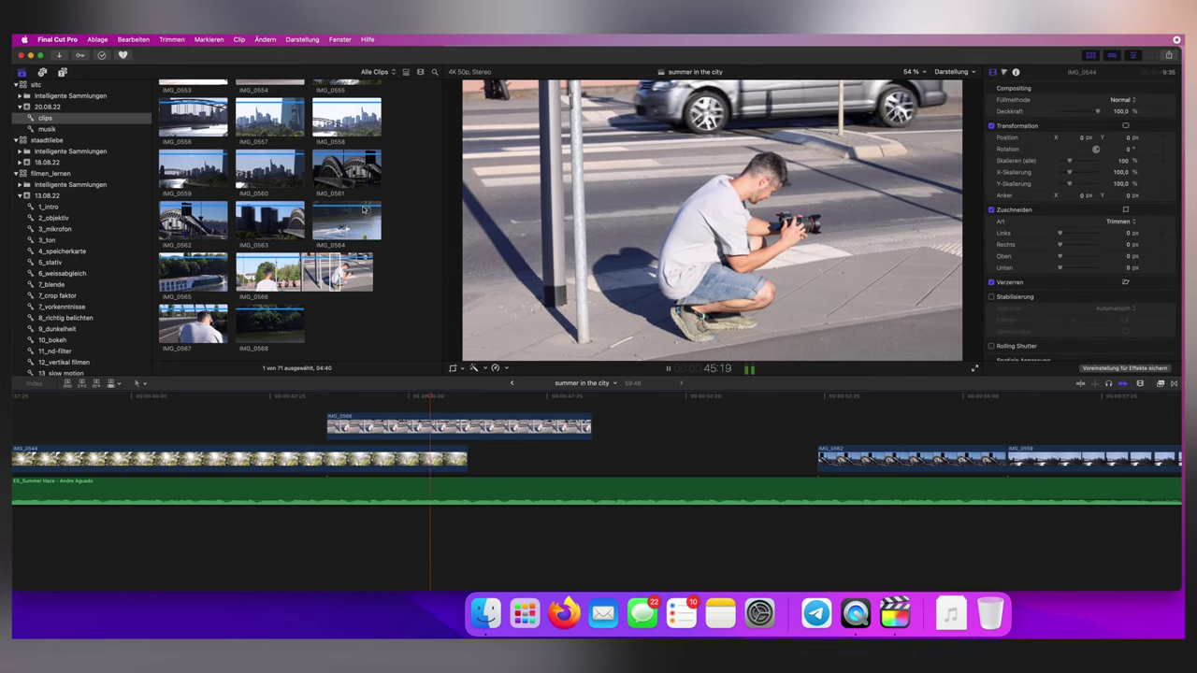
# Layer a 3:06 range of 037A9769 above IMG_0566, ending together with it, and skim through the overlap
pyautogui.scroll(10, 260, 223)
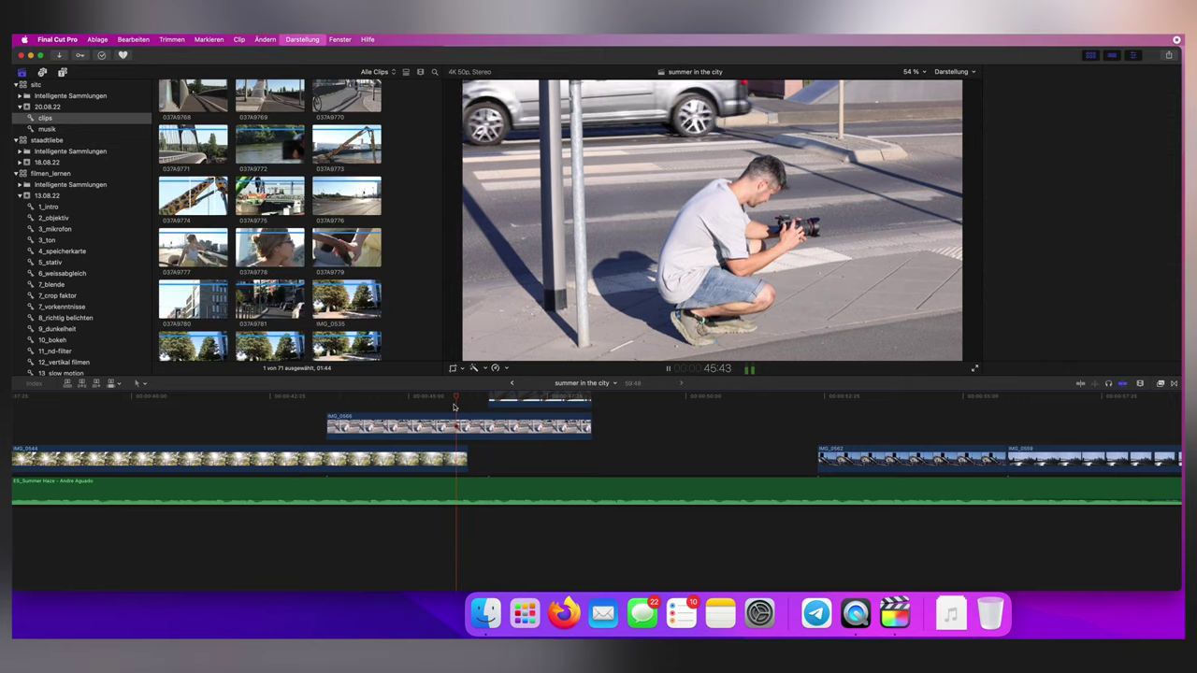
pyautogui.hscroll(5, 501, 446)
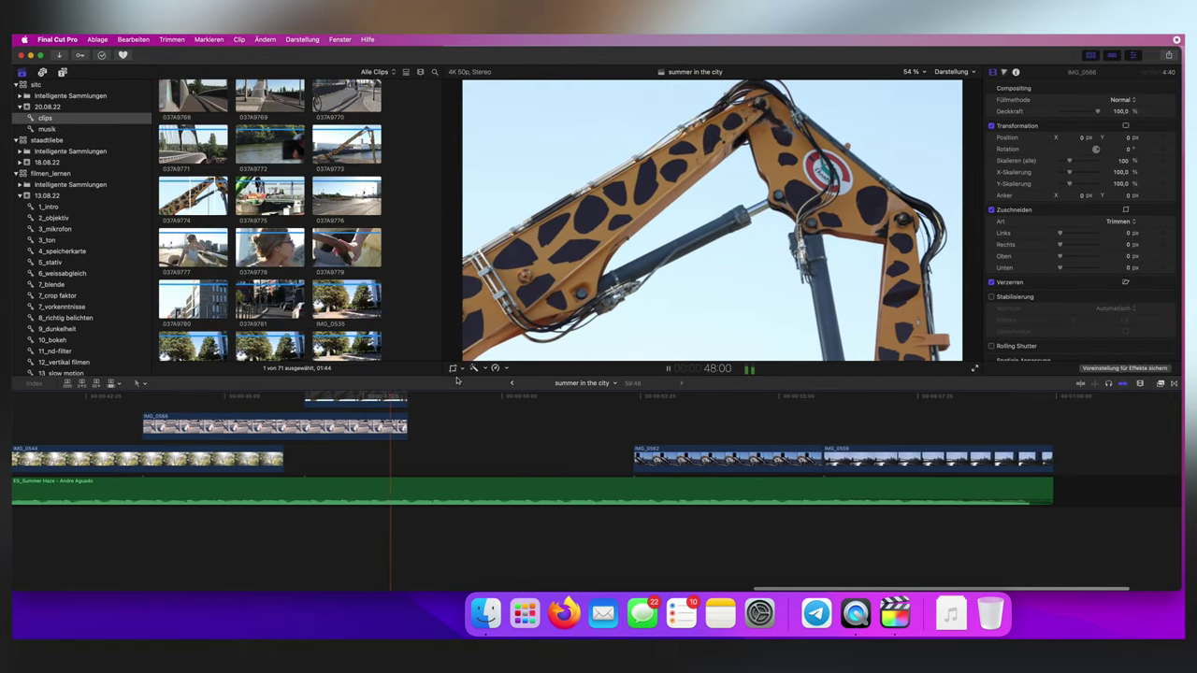
pyautogui.scroll(1, 242, 142)
pyautogui.moveTo(241, 142); pyautogui.dragTo(235, 450)
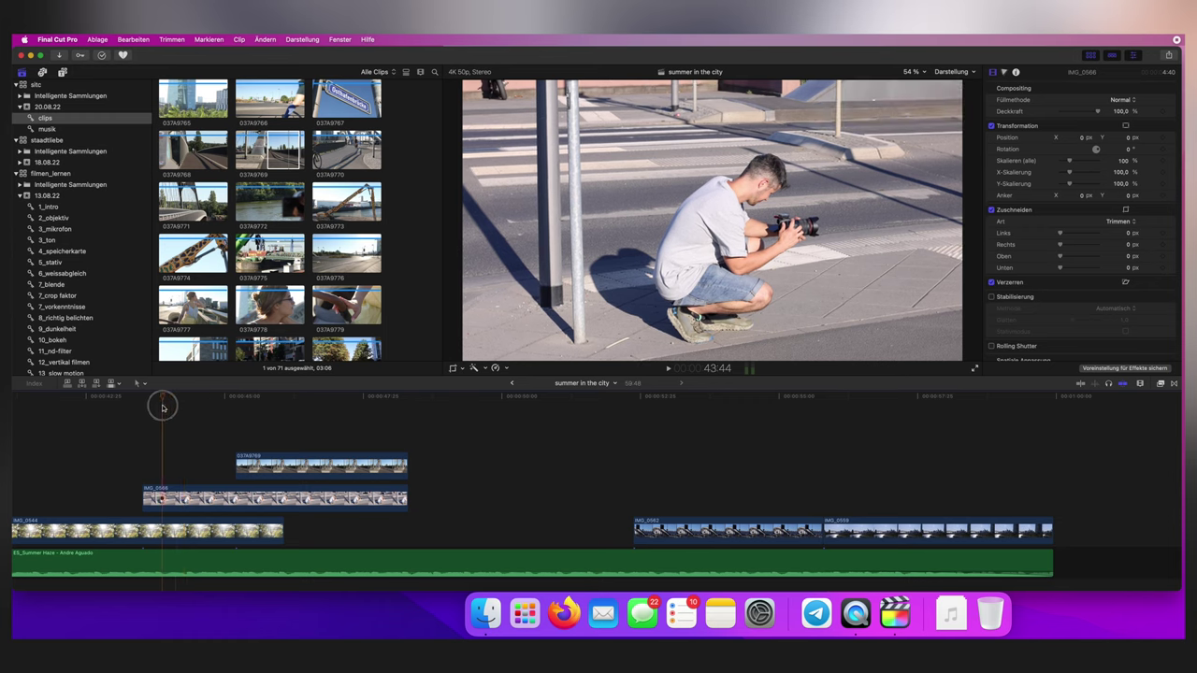
pyautogui.moveTo(161, 407); pyautogui.dragTo(199, 413)
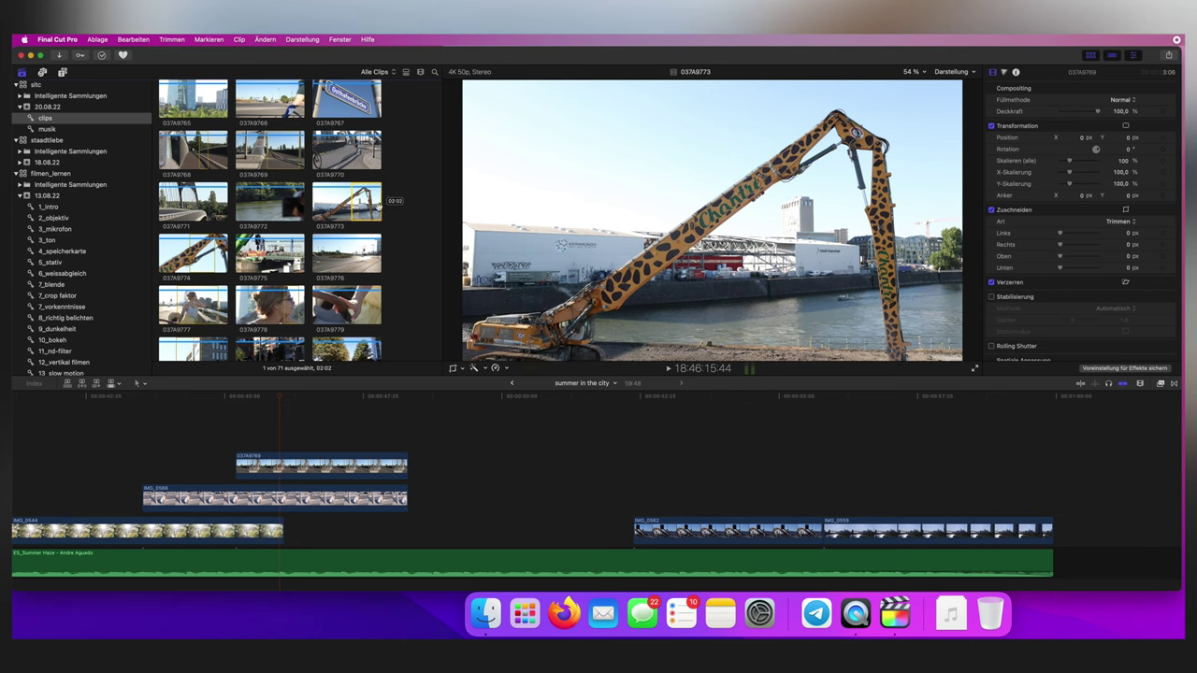
# Layer a 2:02 range of the crane clip 037A9773 above 037A9769, aligned with its start, and play back the stack
pyautogui.moveTo(380, 204); pyautogui.dragTo(272, 440)
pyautogui.click(205, 410)
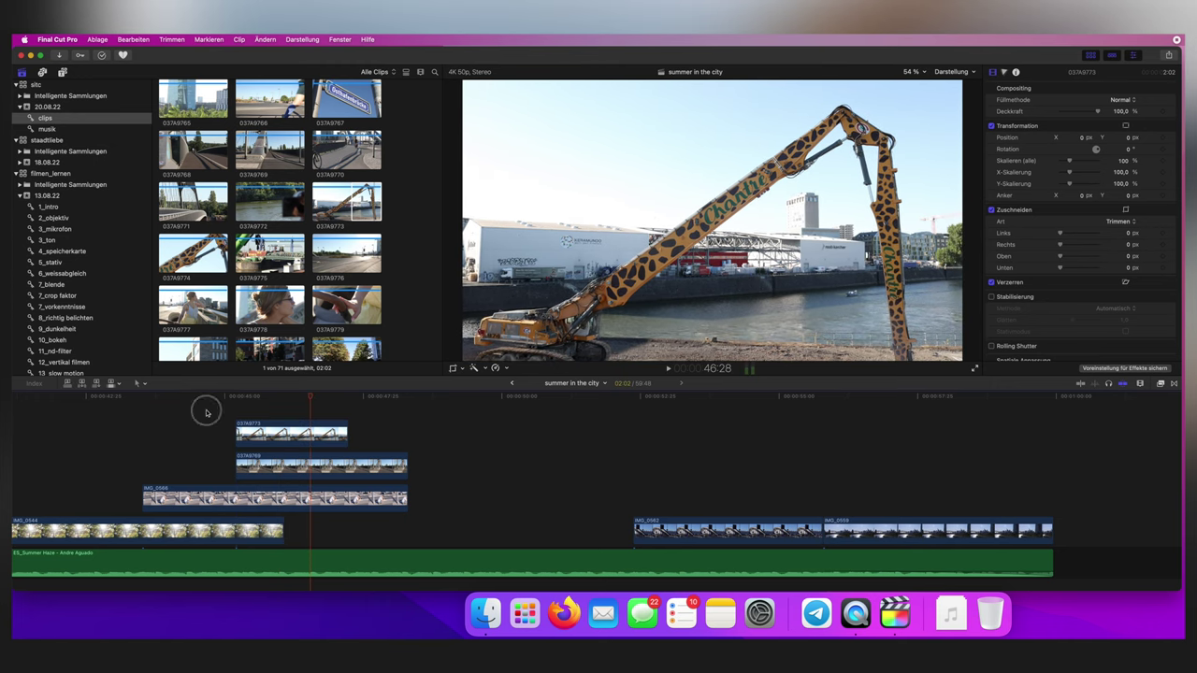
pyautogui.press('space')
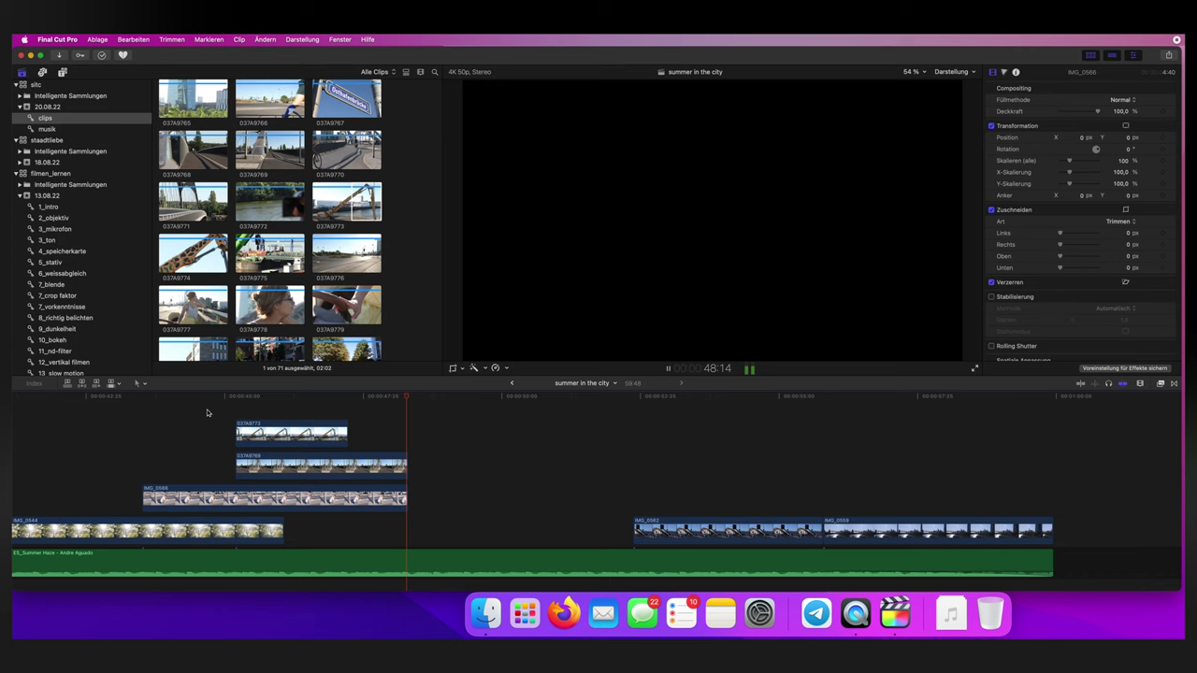
# Move 037A9773 later so it ends together with 037A9769, and skim through the layered clips
pyautogui.moveTo(287, 435); pyautogui.dragTo(348, 437)
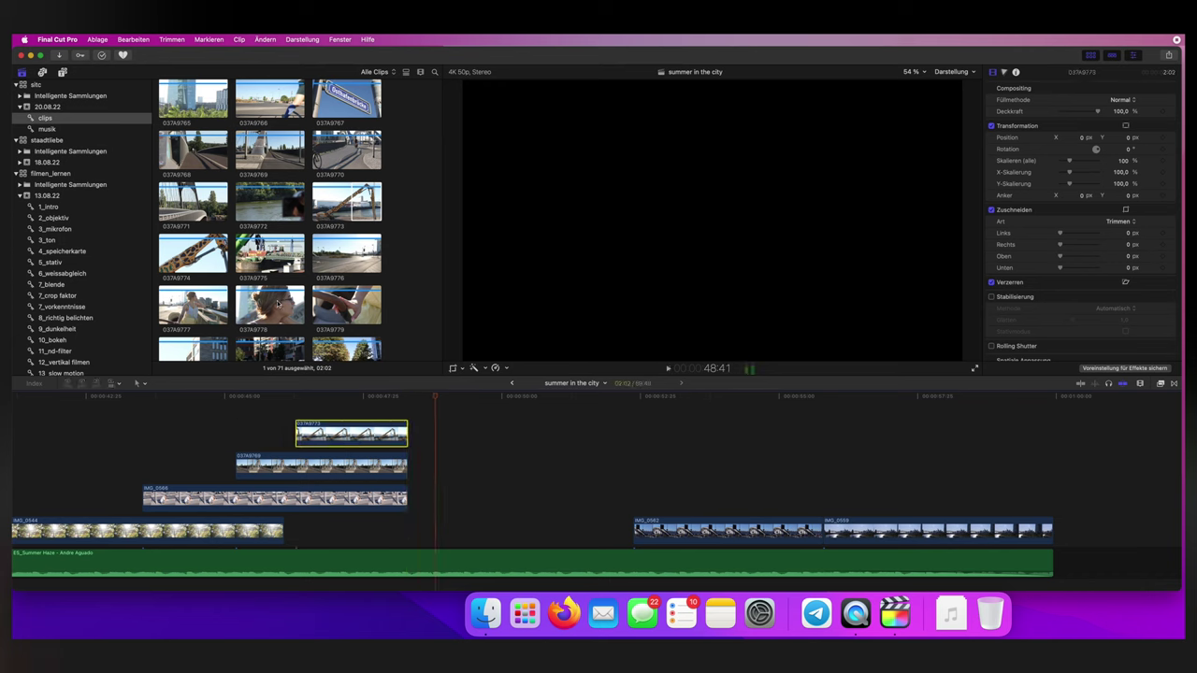
pyautogui.scroll(-2, 280, 319)
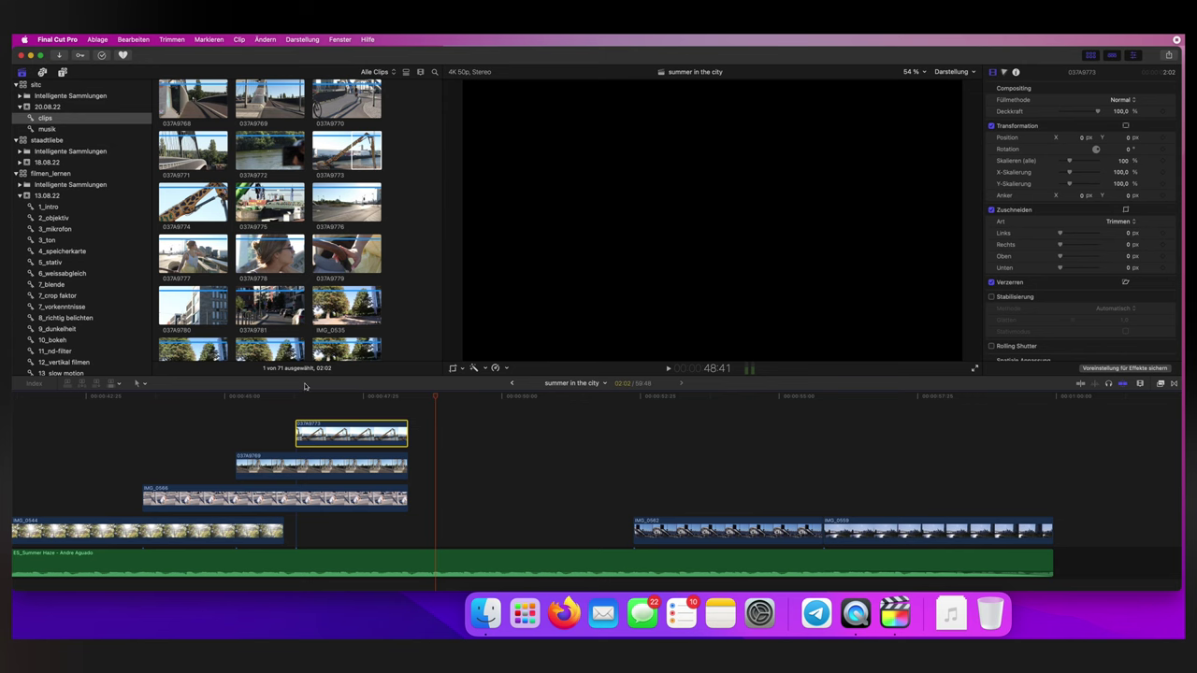
pyautogui.moveTo(311, 399); pyautogui.dragTo(392, 404)
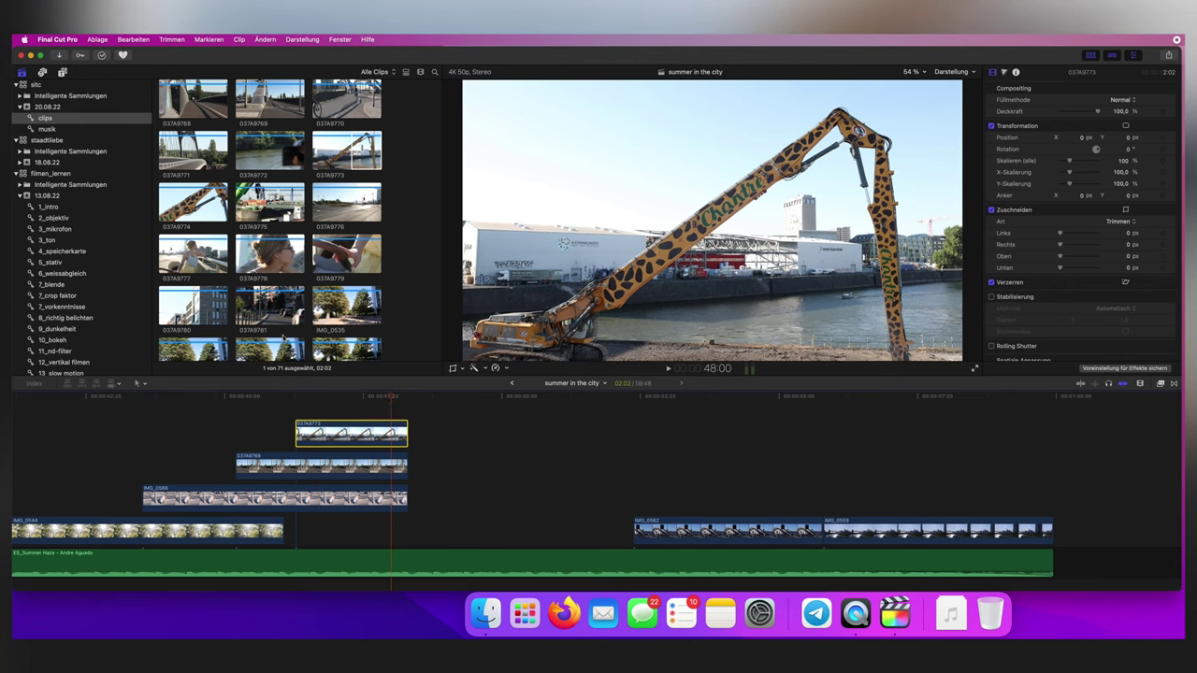
# Place a 5:31 range of the street clip 037A9781 so that it ends directly before IMG_0562
pyautogui.scroll(-5, 266, 304)
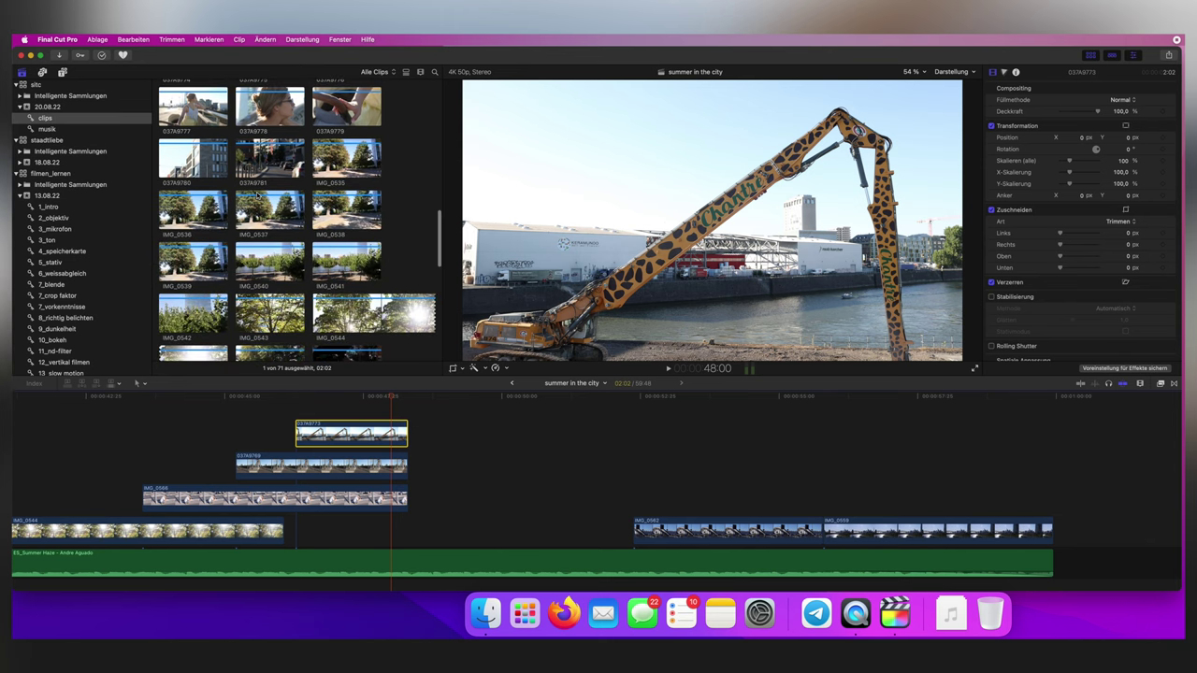
pyautogui.click(264, 164)
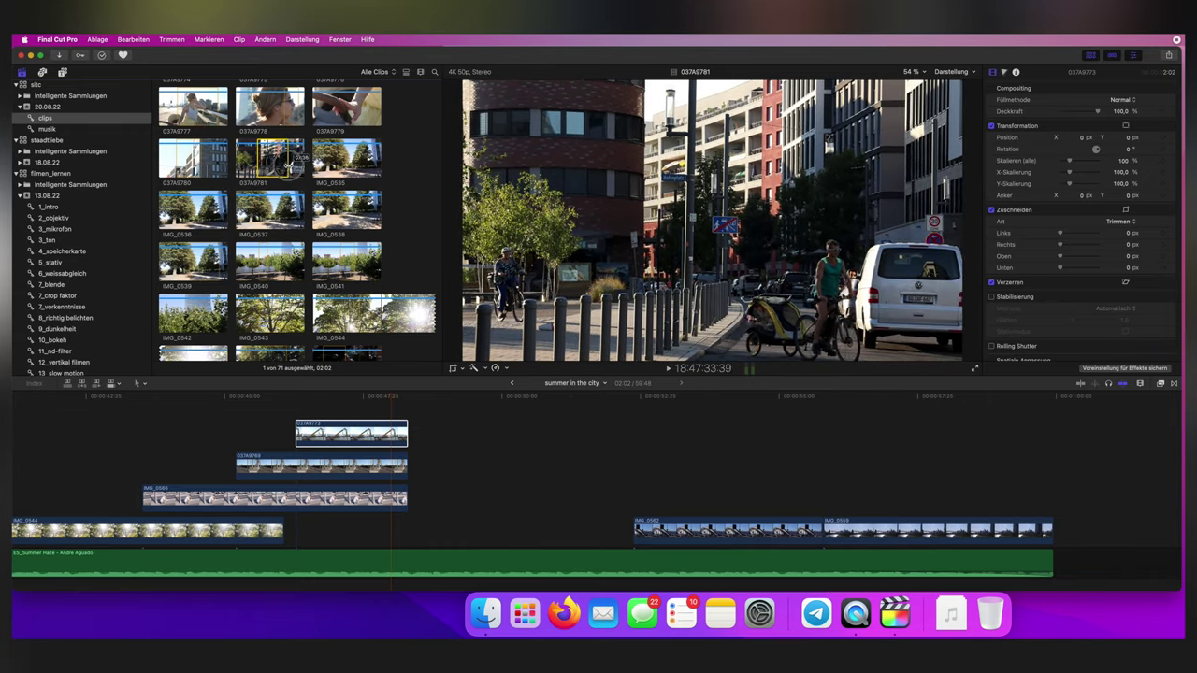
pyautogui.click(291, 165)
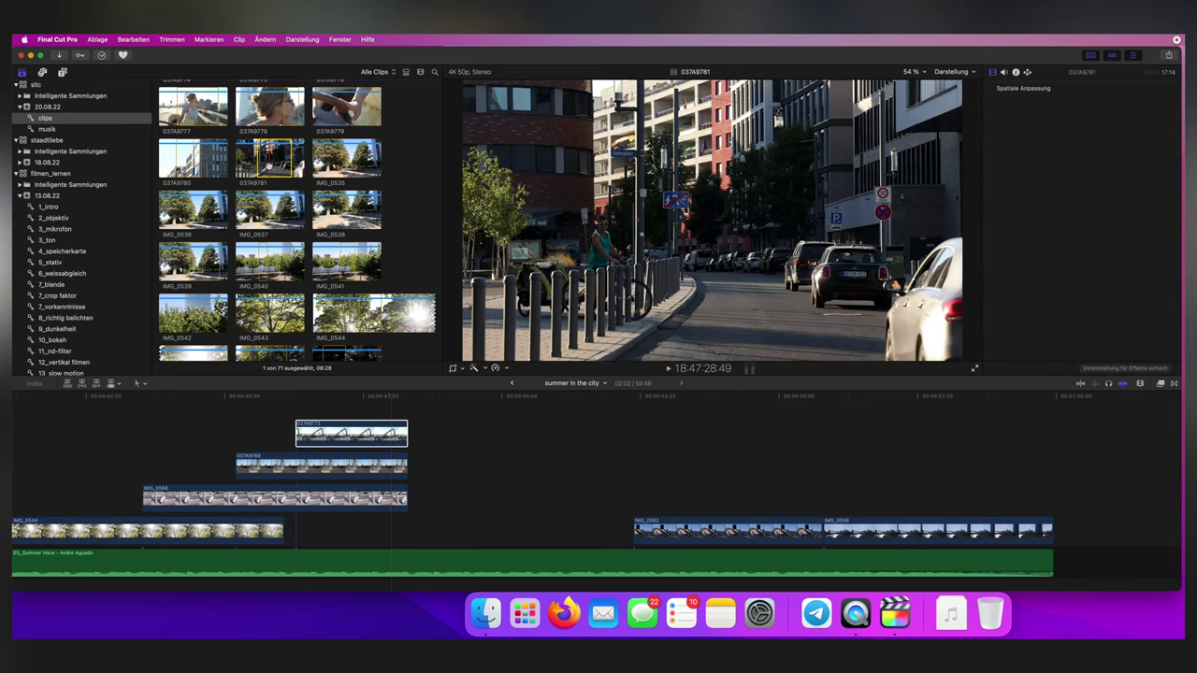
pyautogui.moveTo(278, 161); pyautogui.dragTo(321, 531)
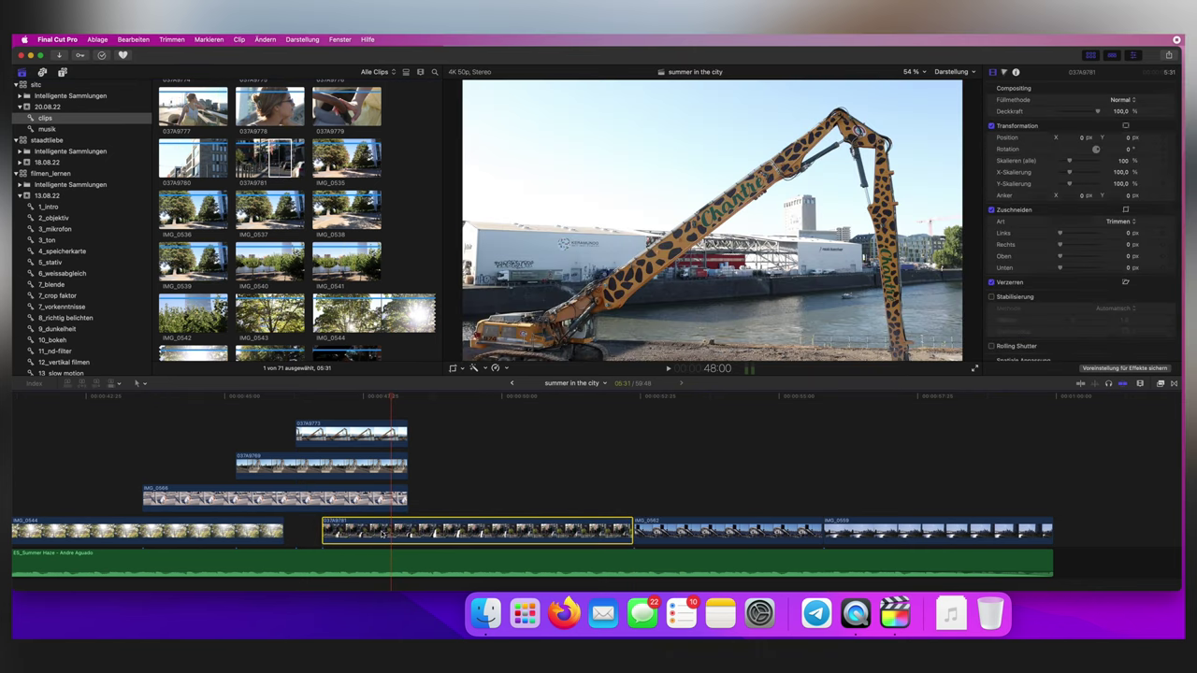
# Play back the final section of the timeline from the layered clips through IMG_0562 and IMG_0559
pyautogui.click(379, 411)
pyautogui.press('space')
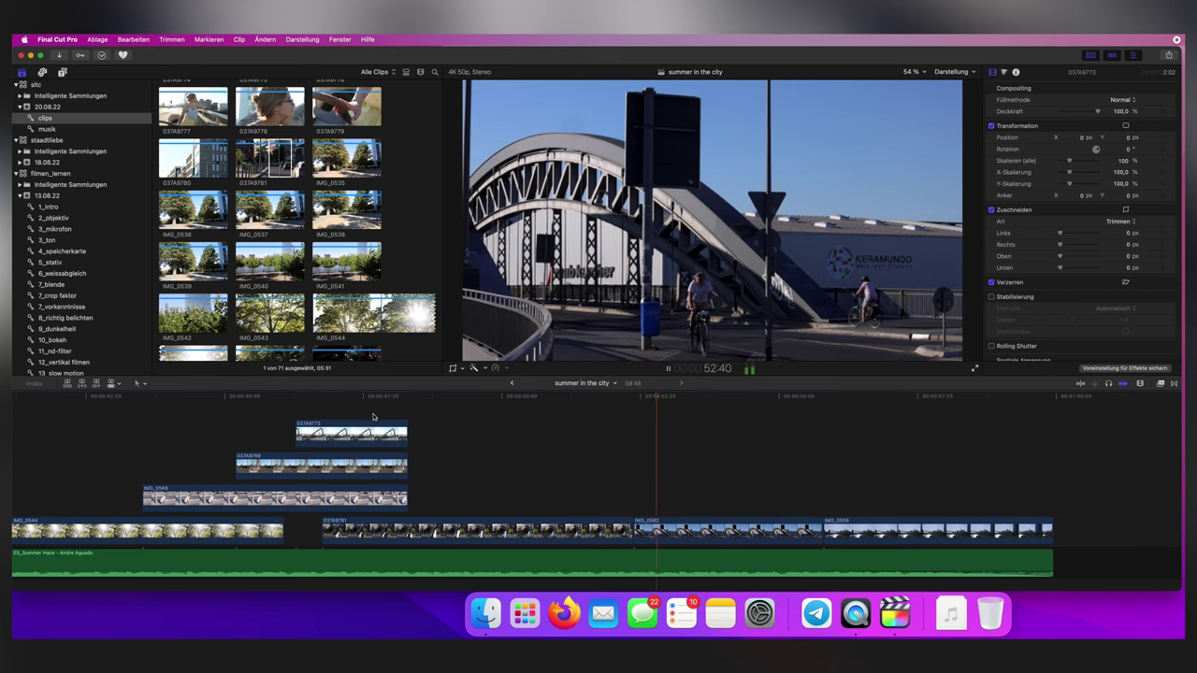
pyautogui.hscroll(5, 750, 480)
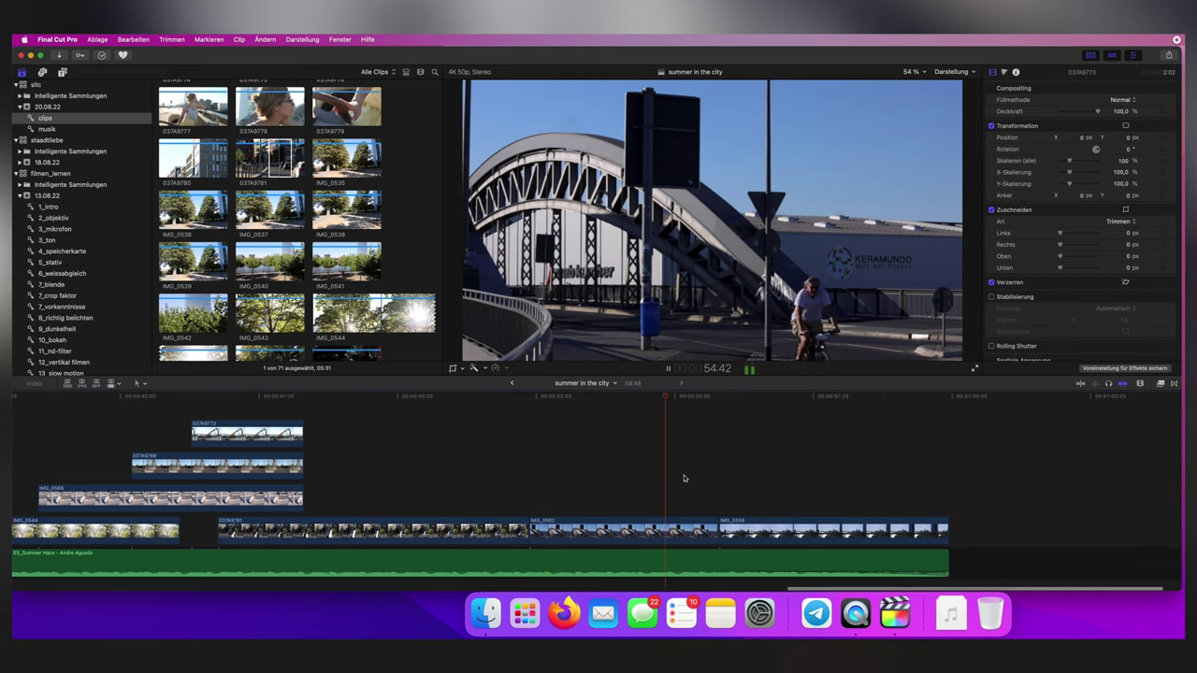
pyautogui.scroll(-2, 691, 465)
pyautogui.hscroll(3, 692, 465)
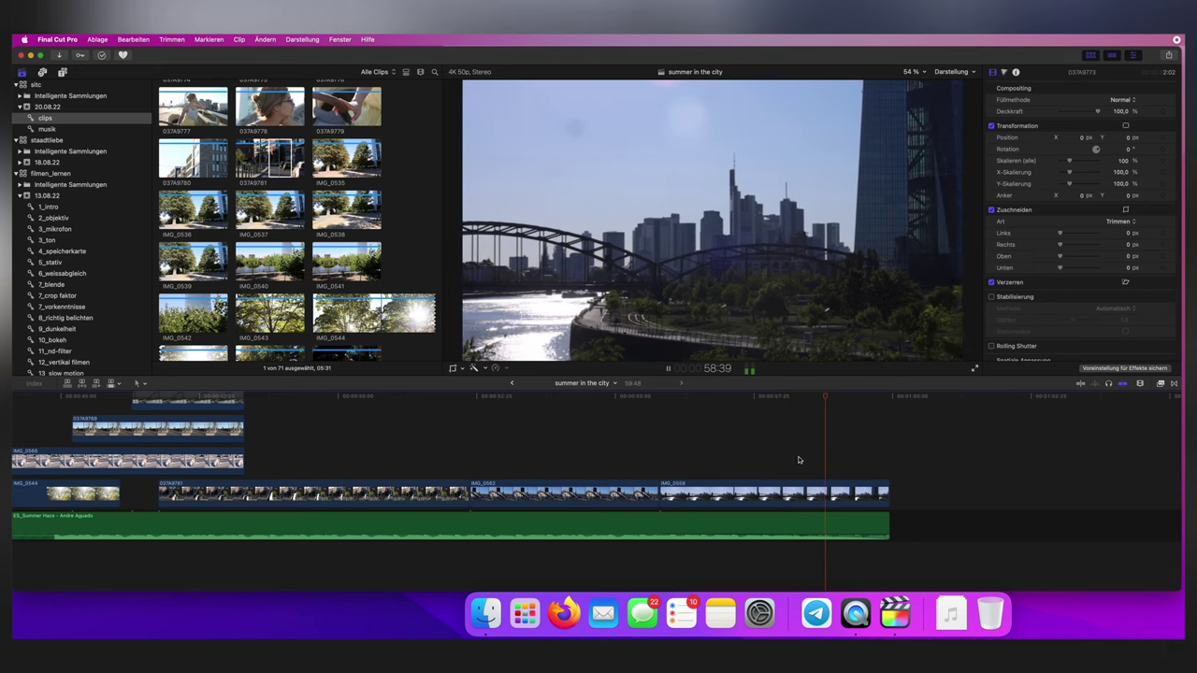
pyautogui.press('space')
# Fade out the closing clip IMG_0559 with opacity keyframes of 100% at 57:31 and 0% at its end, and skim the fade
pyautogui.moveTo(859, 402); pyautogui.dragTo(761, 449)
pyautogui.click(760, 490)
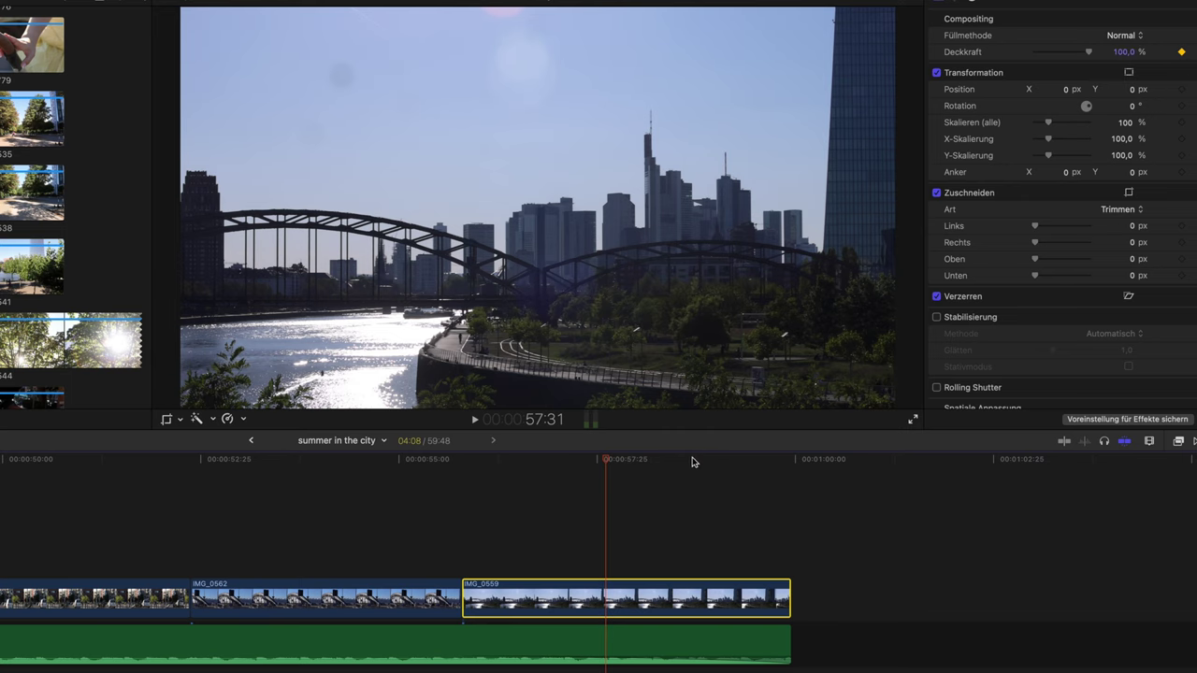
pyautogui.moveTo(692, 463); pyautogui.dragTo(790, 460)
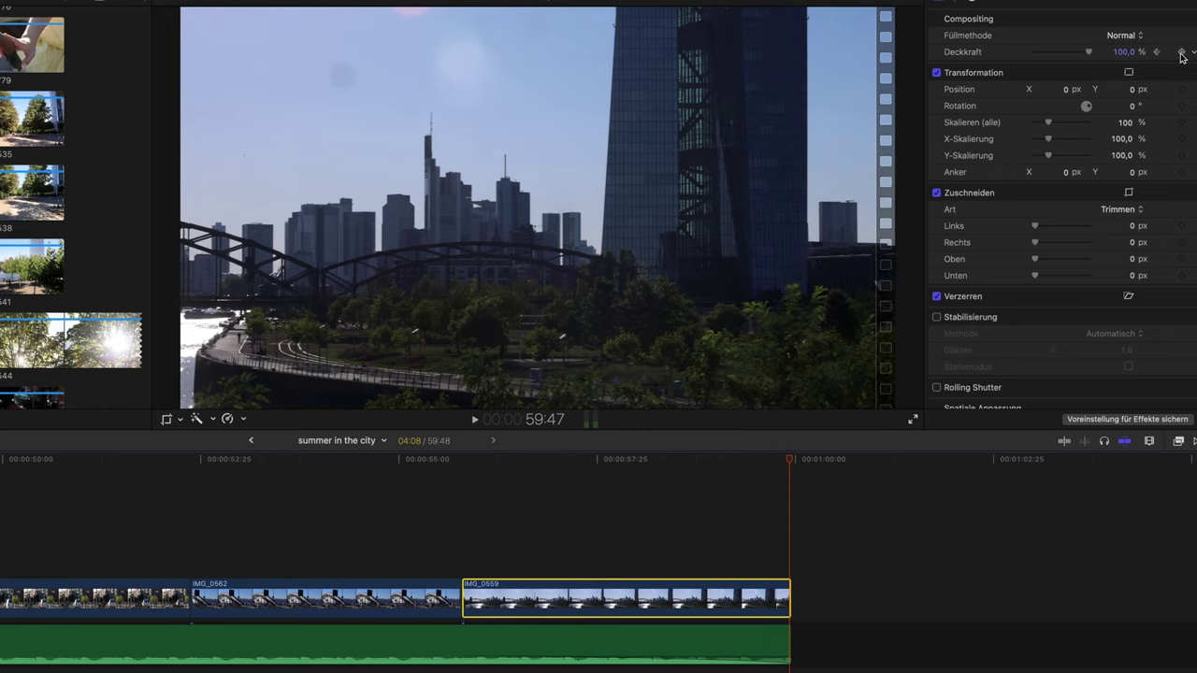
pyautogui.moveTo(1089, 57); pyautogui.dragTo(1032, 62)
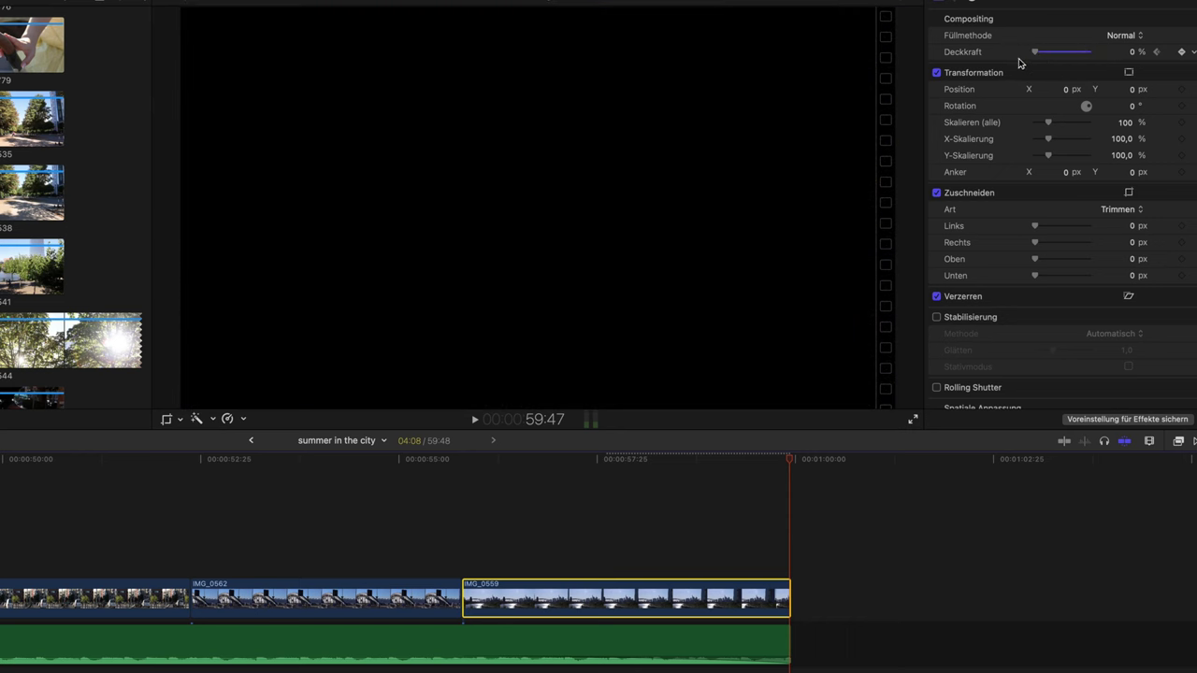
pyautogui.moveTo(586, 465); pyautogui.dragTo(800, 467)
# Fade in the opening clip IMG_0545 with opacity keyframes of 0% at its start and 100% at 1:22
pyautogui.hscroll(-20, 281, 508)
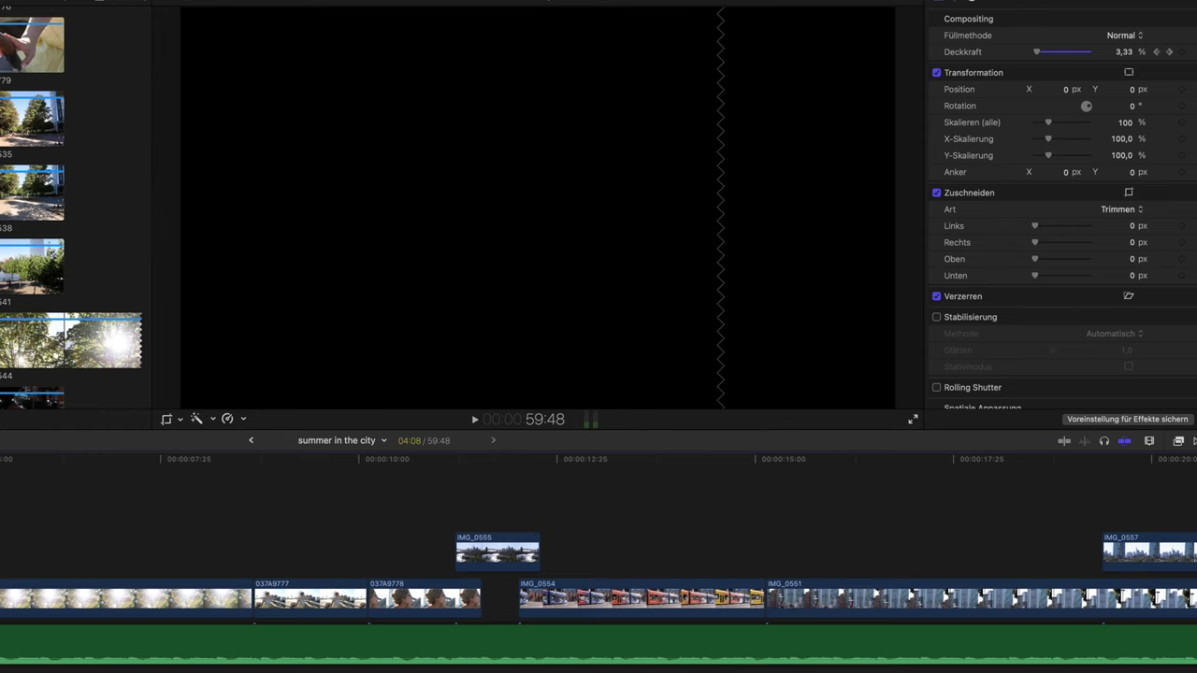
pyautogui.press('Home')
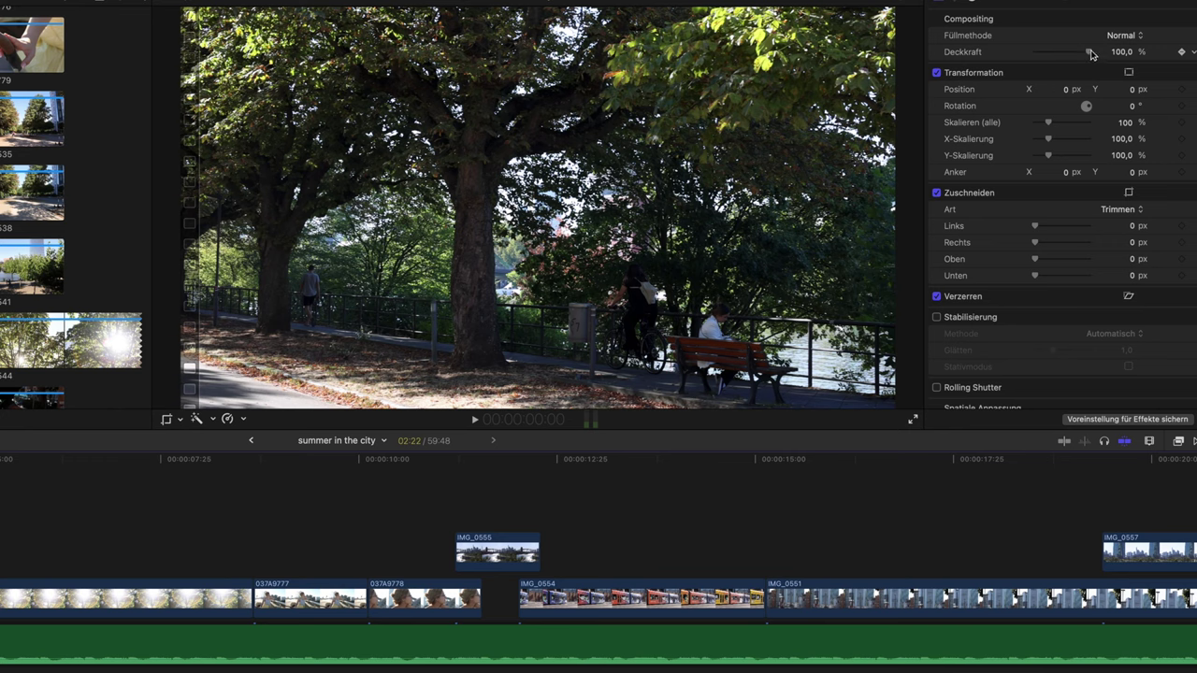
pyautogui.moveTo(1081, 54); pyautogui.dragTo(940, 54)
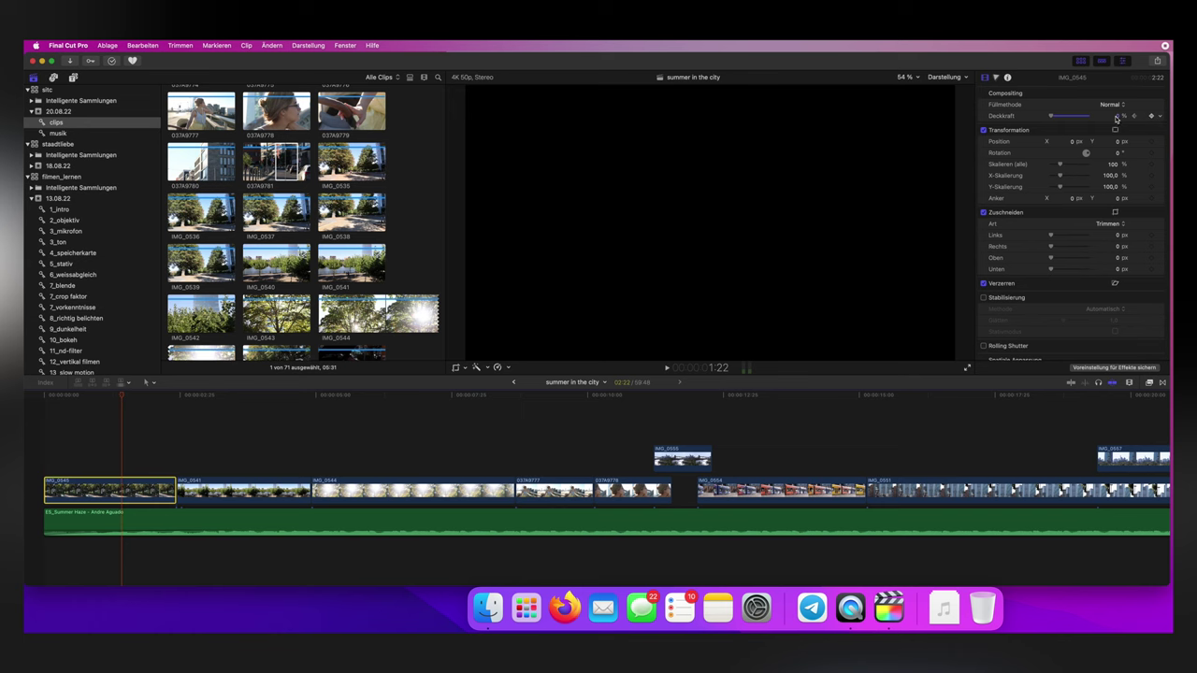
pyautogui.write('100')
pyautogui.press('Return')
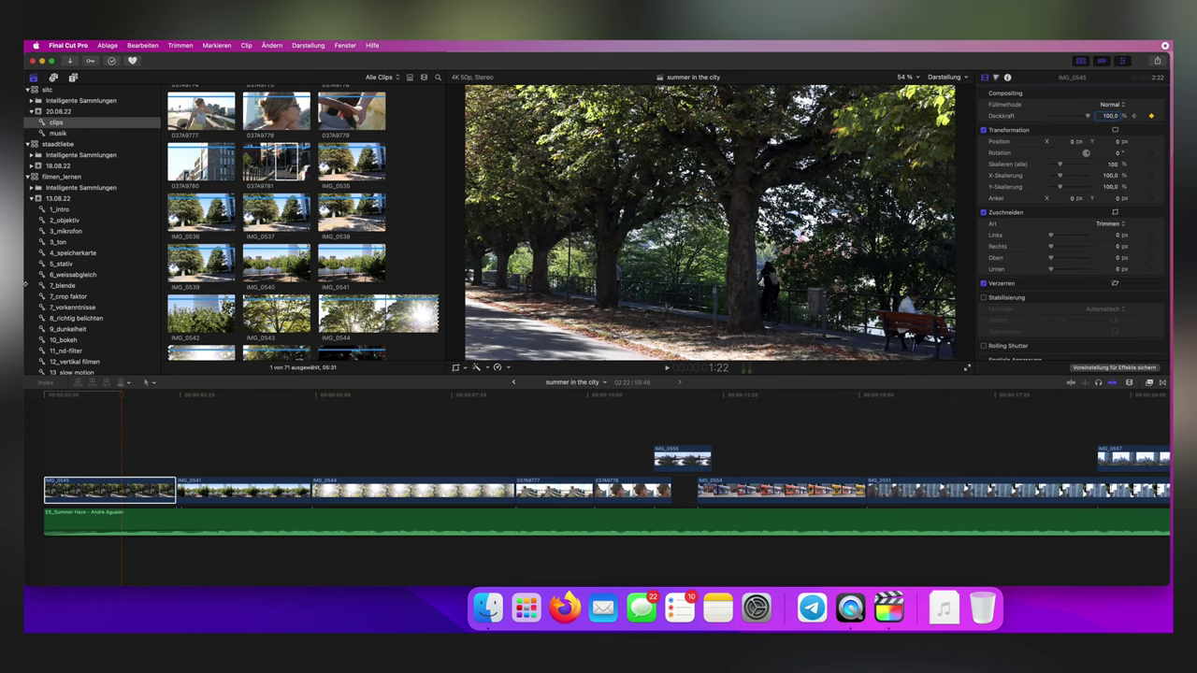
# Play back the opening of the timeline from IMG_0545 into IMG_0544
pyautogui.press('/')
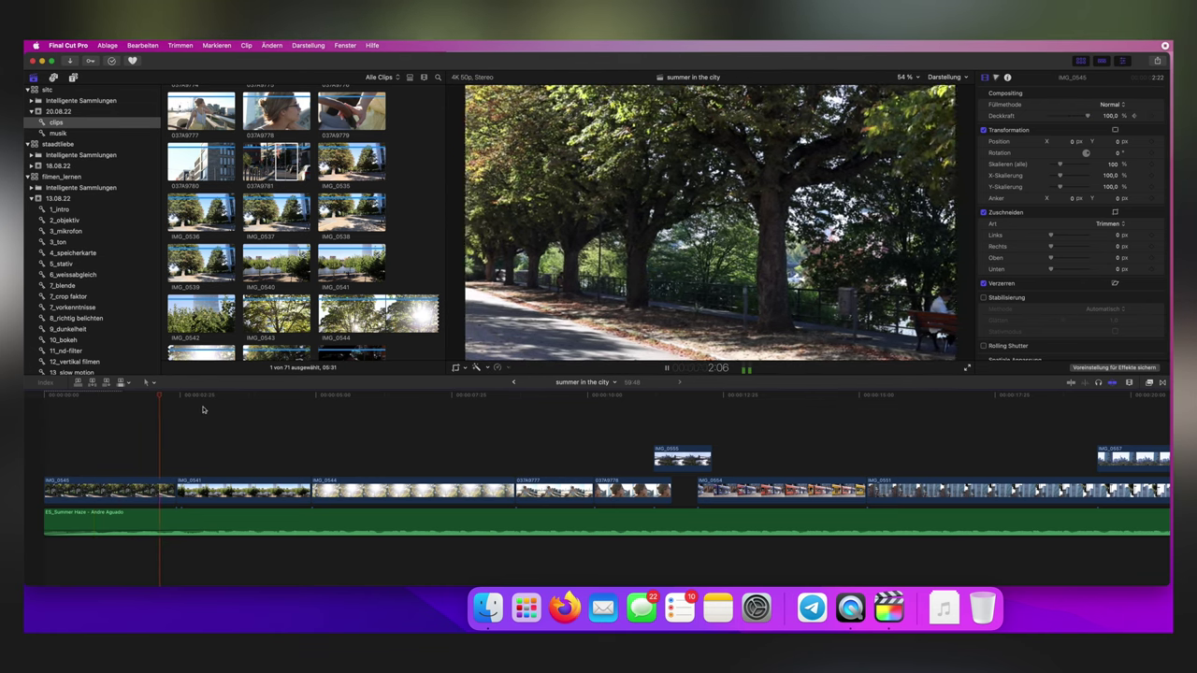
pyautogui.hscroll(2, 224, 412)
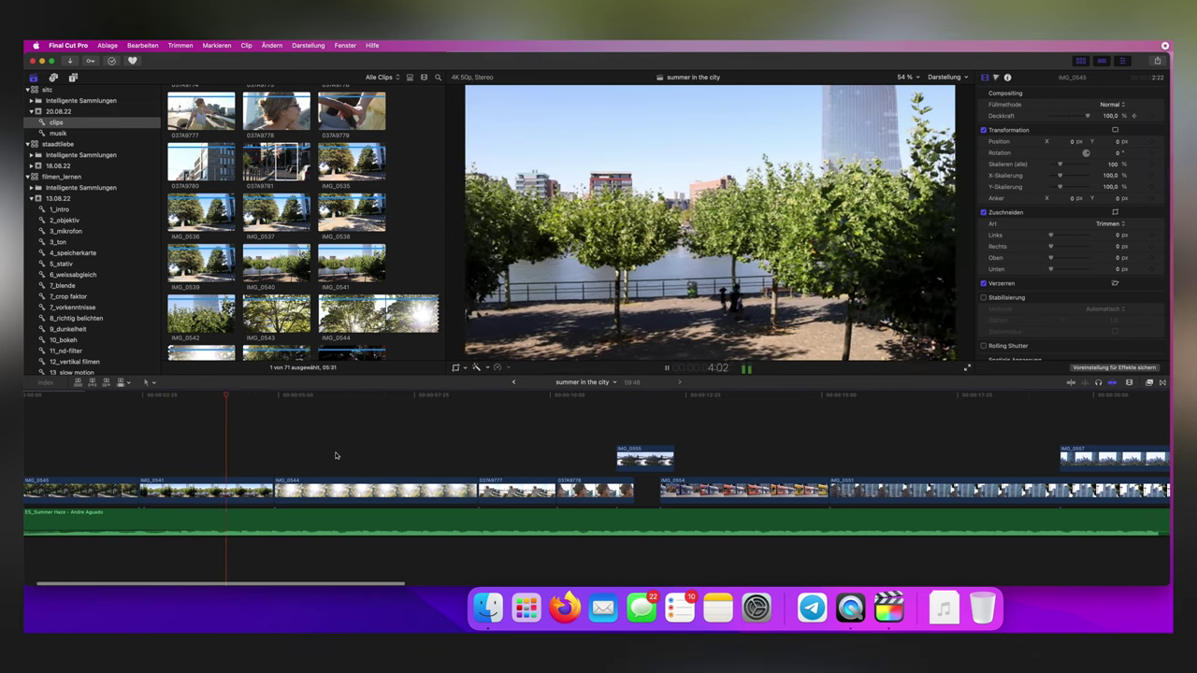
pyautogui.press('space')
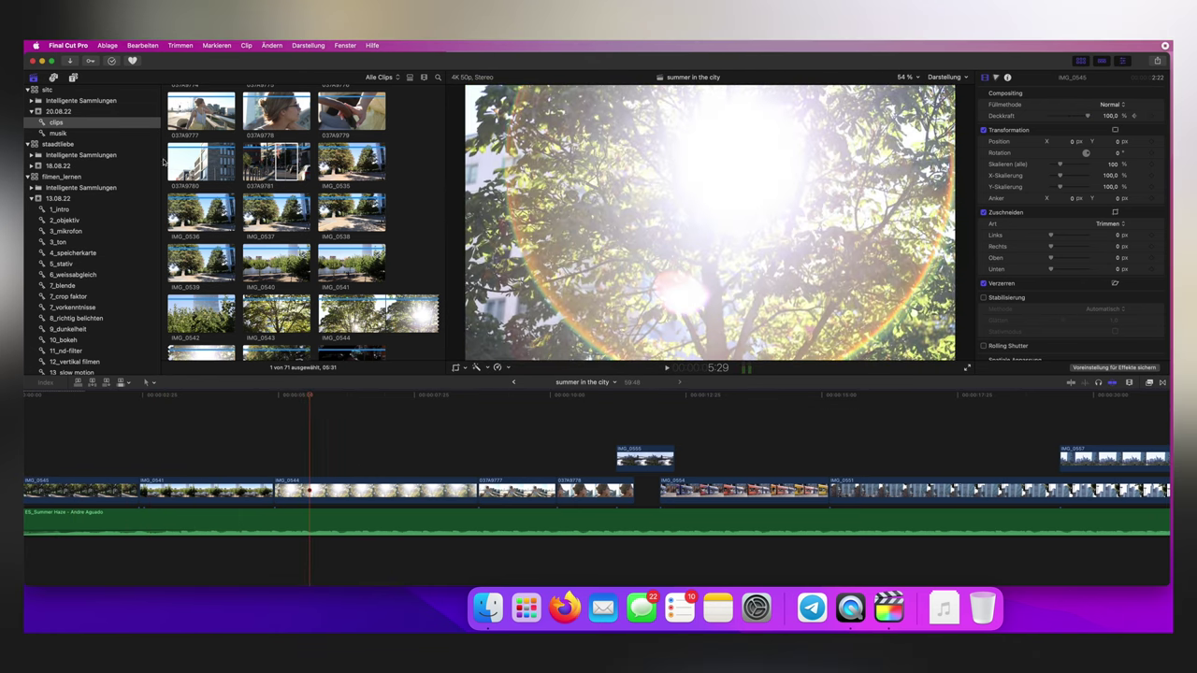
# Find the title "Eigene" and place it above IMG_0544, shortened to the clip's length of 3:38
pyautogui.click(73, 78)
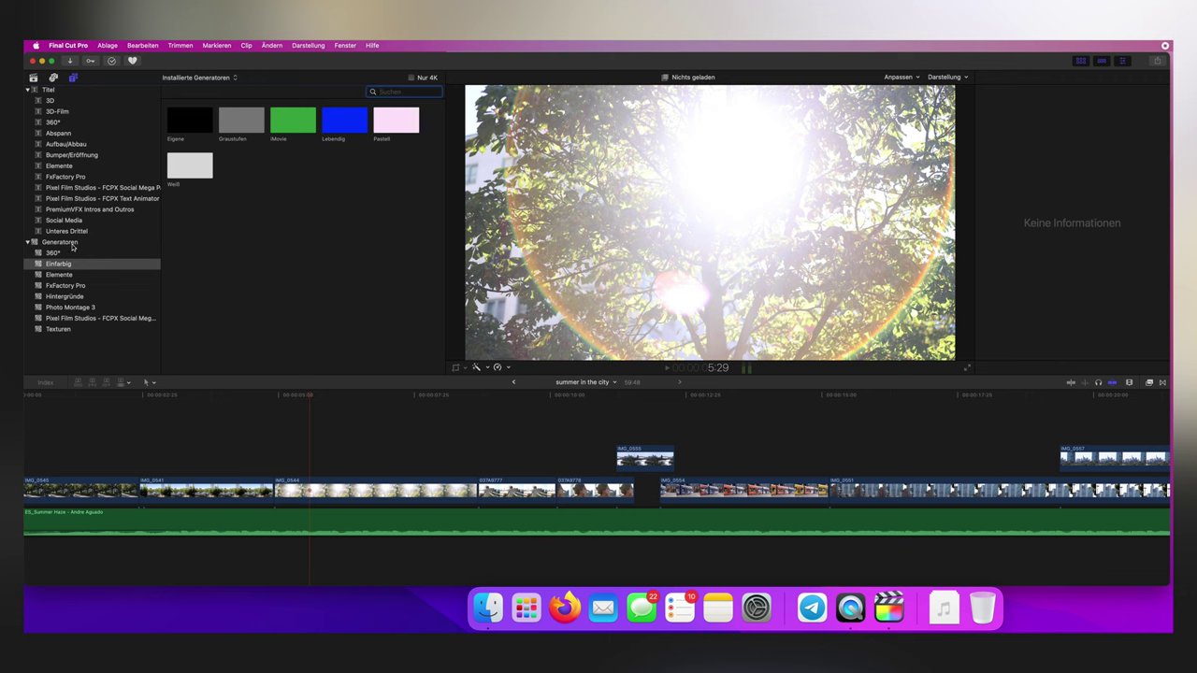
pyautogui.click(63, 91)
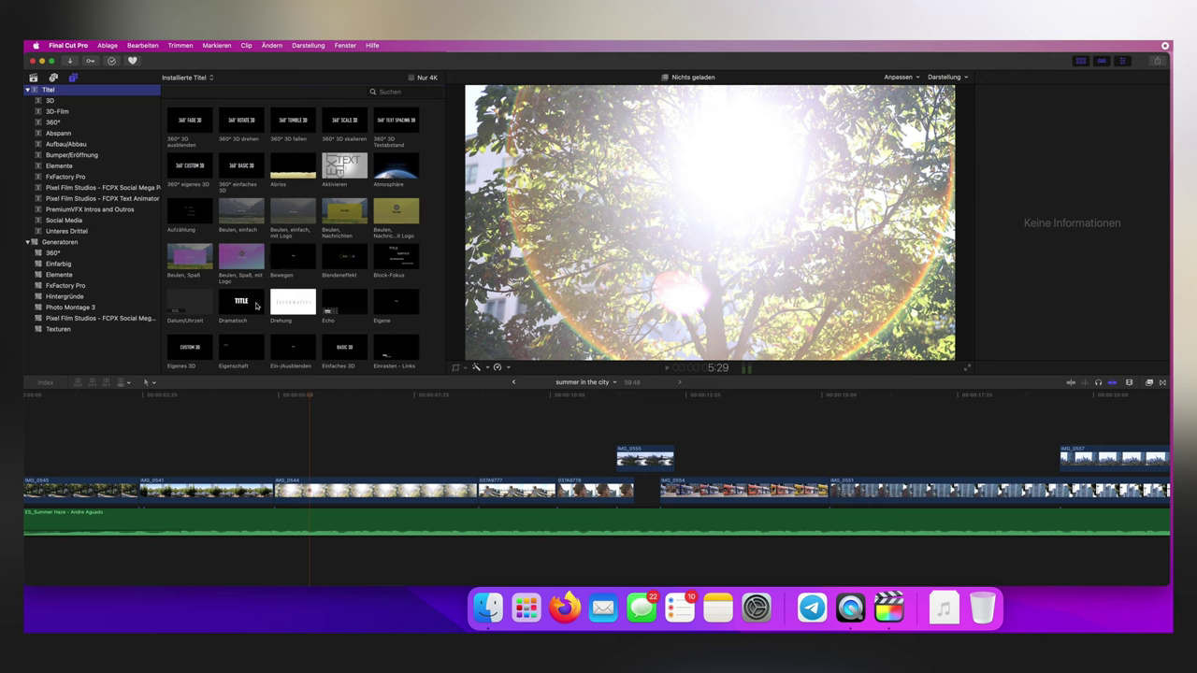
pyautogui.scroll(-3, 324, 265)
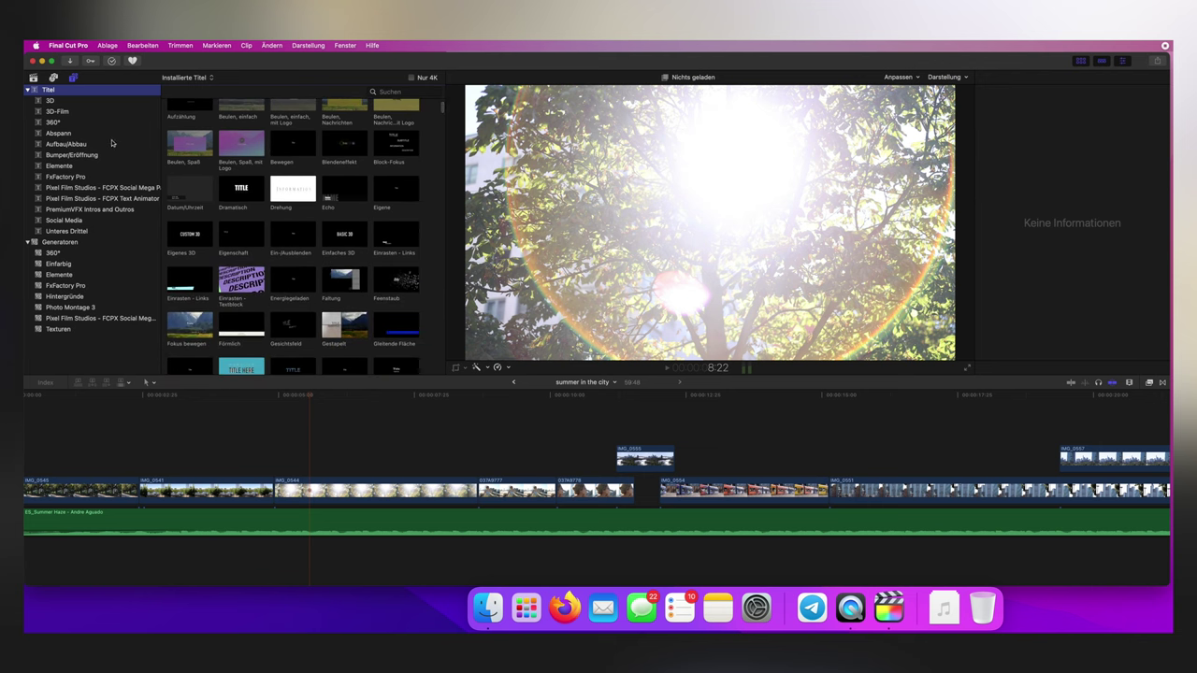
pyautogui.click(379, 91)
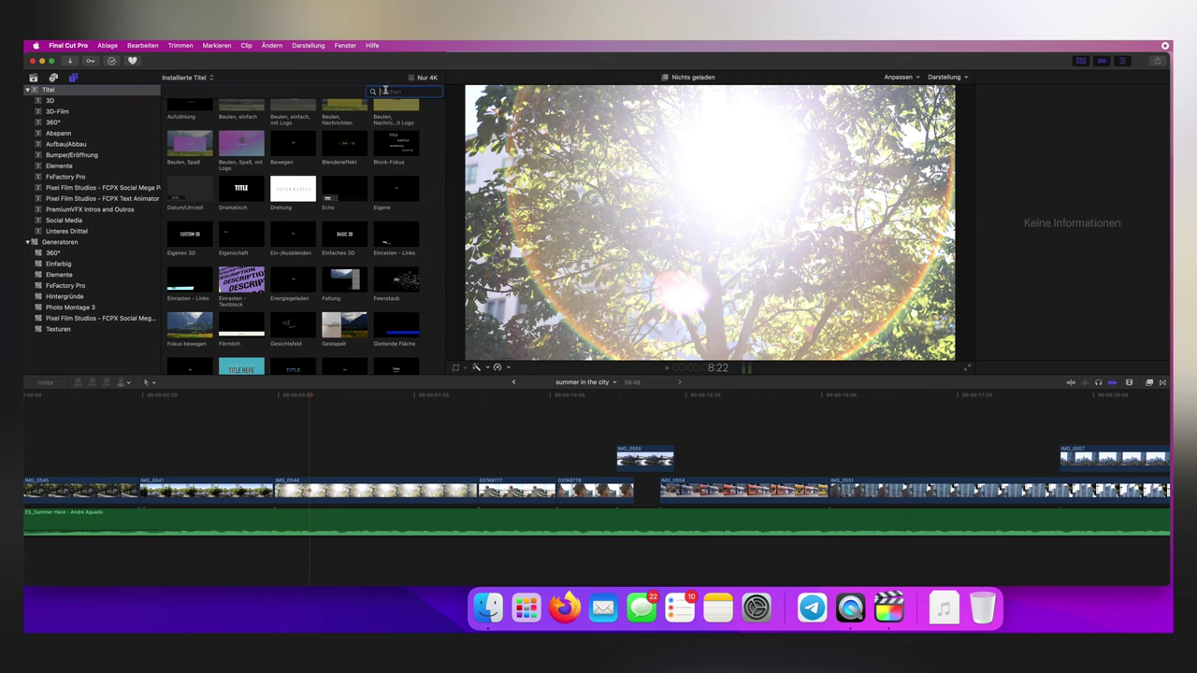
pyautogui.write('eigene')
pyautogui.press('Return')
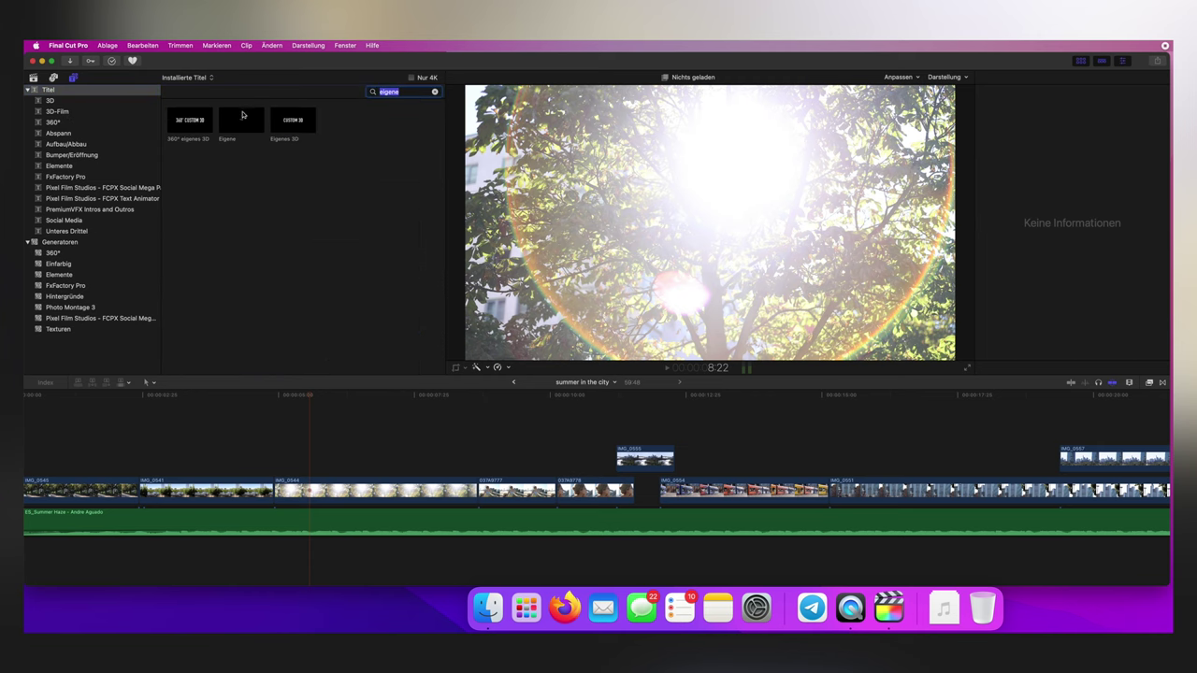
pyautogui.moveTo(242, 114); pyautogui.dragTo(281, 461)
pyautogui.moveTo(543, 470); pyautogui.dragTo(475, 470)
pyautogui.click(373, 450)
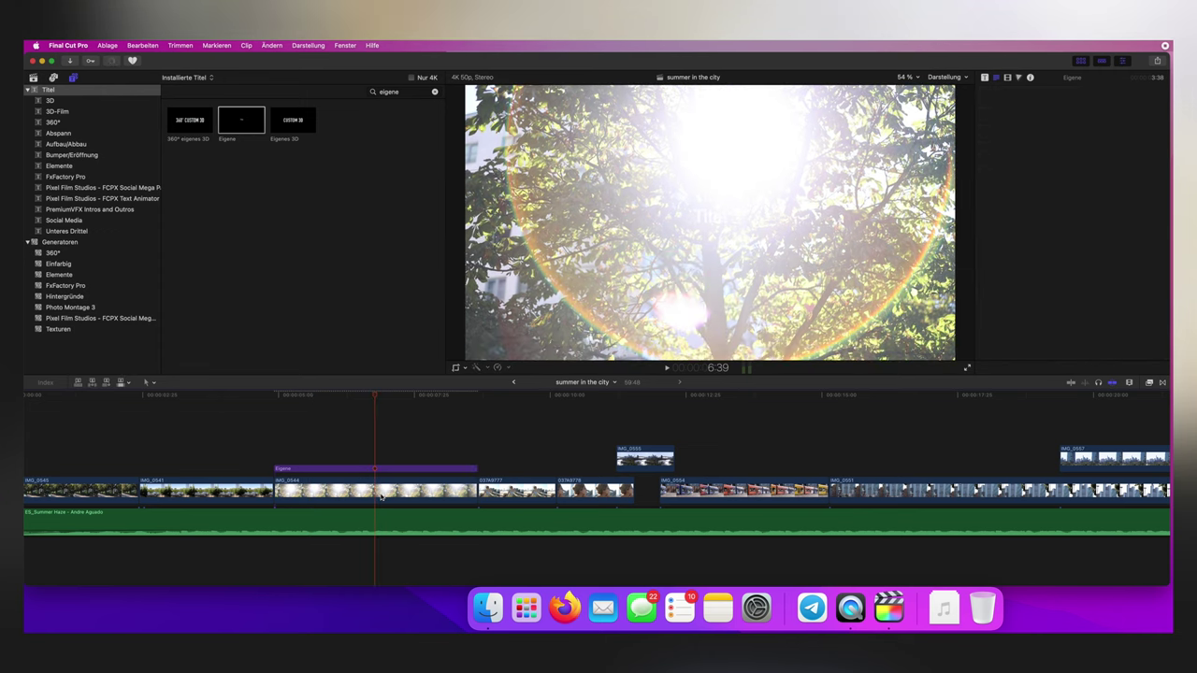
# Move the title to the lower left of the frame and change its text to "Summer in the City"
pyautogui.click(363, 449)
pyautogui.moveTo(707, 215); pyautogui.dragTo(529, 315)
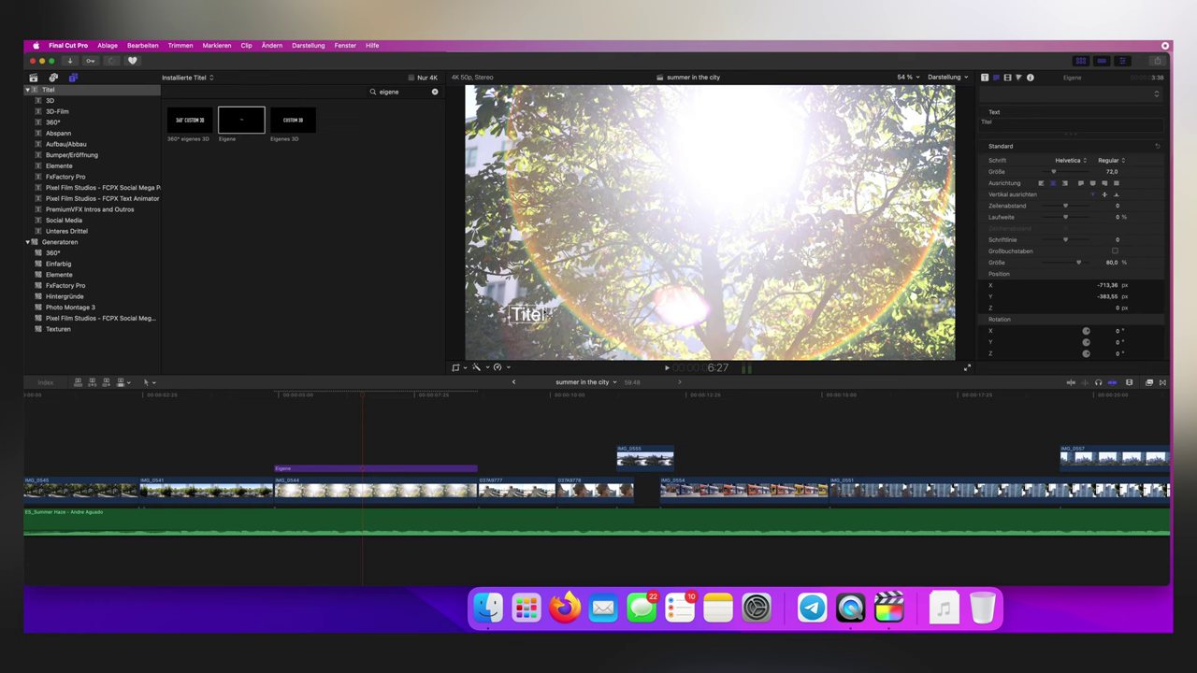
pyautogui.doubleClick(986, 123)
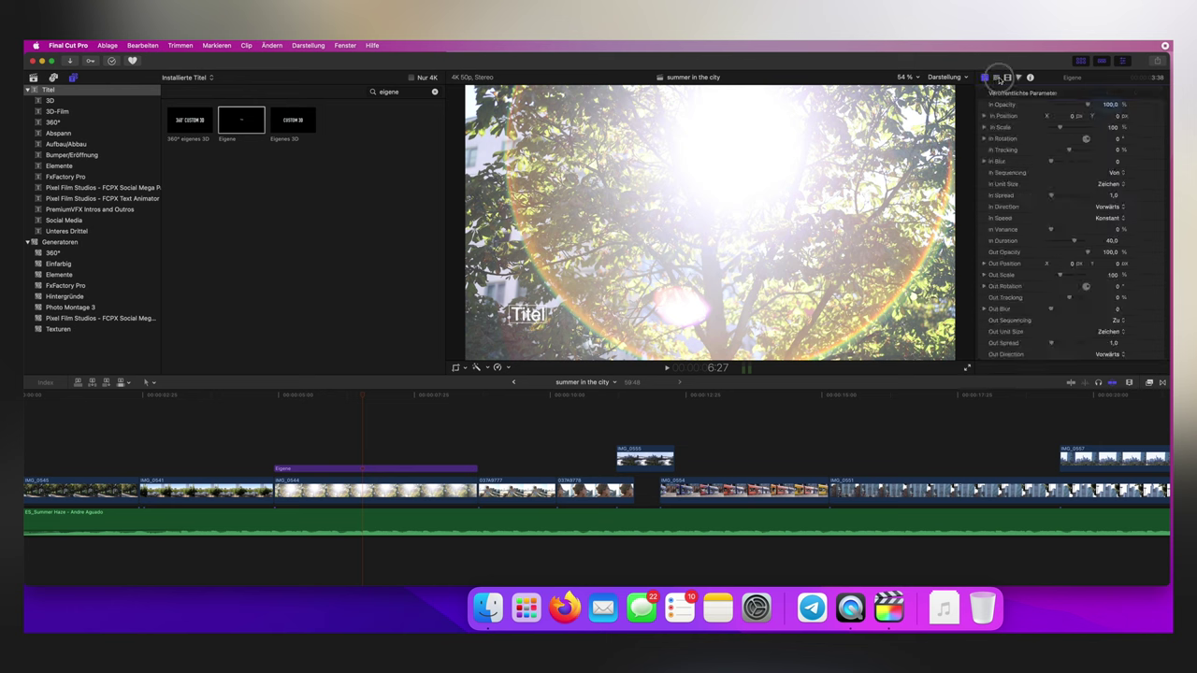
pyautogui.click(986, 80)
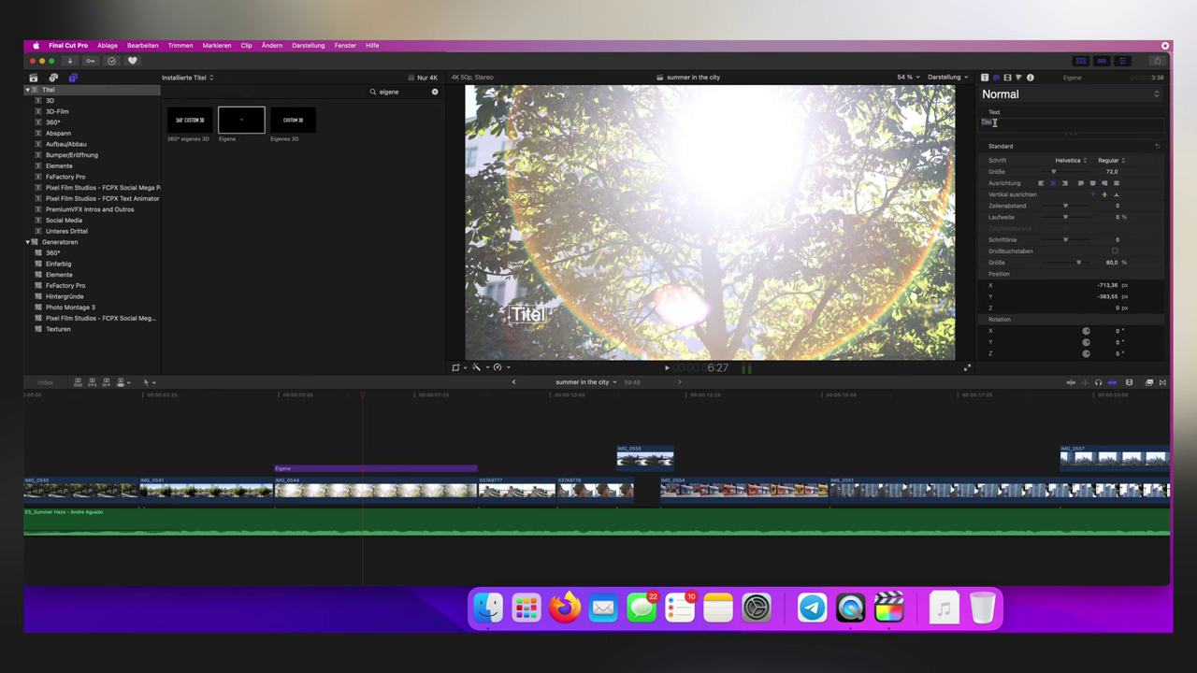
pyautogui.doubleClick(993, 123)
pyautogui.write('Summer in')
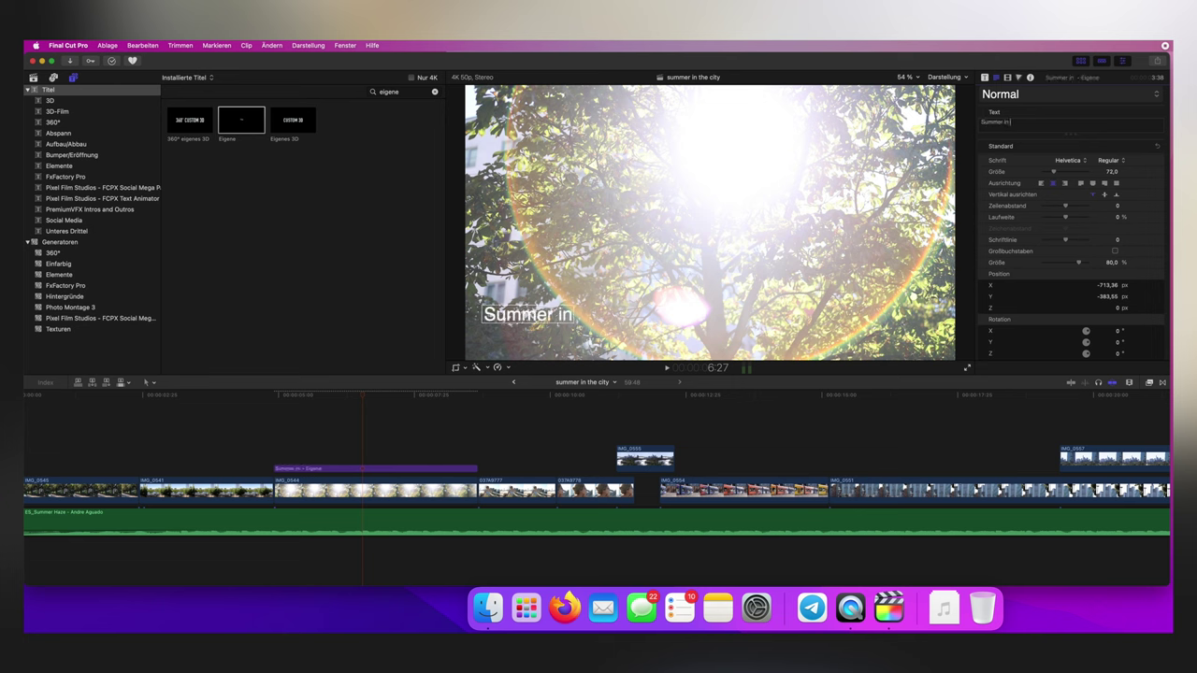
pyautogui.write(' the City')
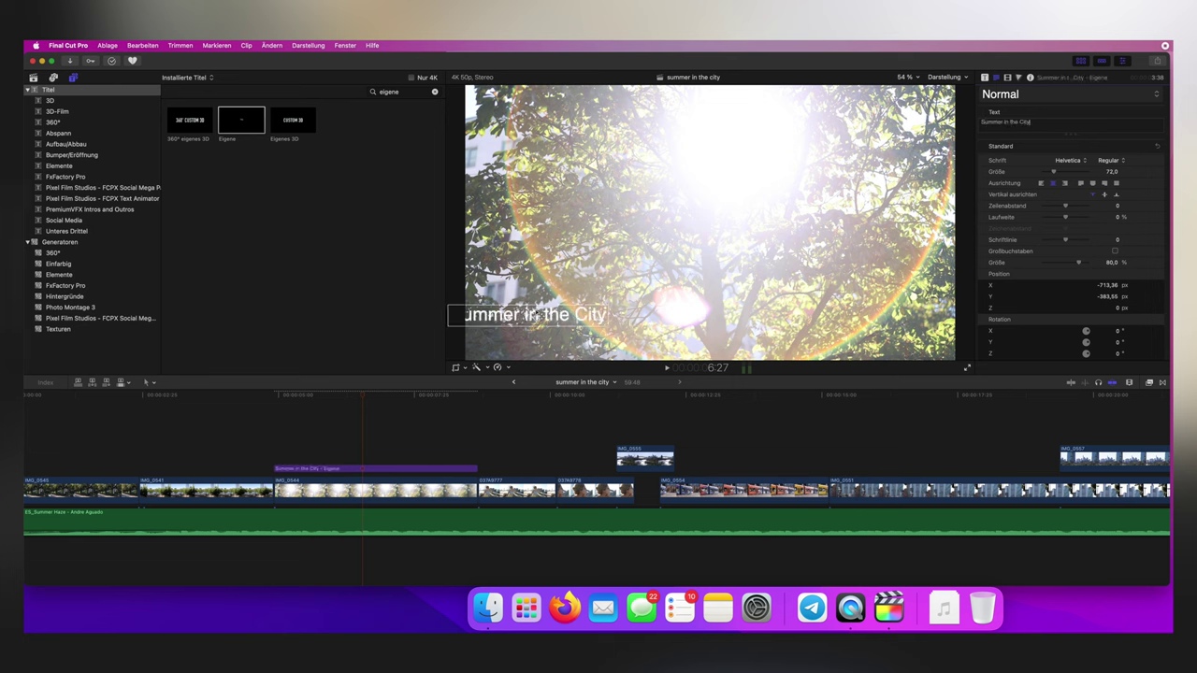
# Centre the title in the frame at about X 0 px and Y -19 px
pyautogui.moveTo(535, 316); pyautogui.dragTo(717, 228)
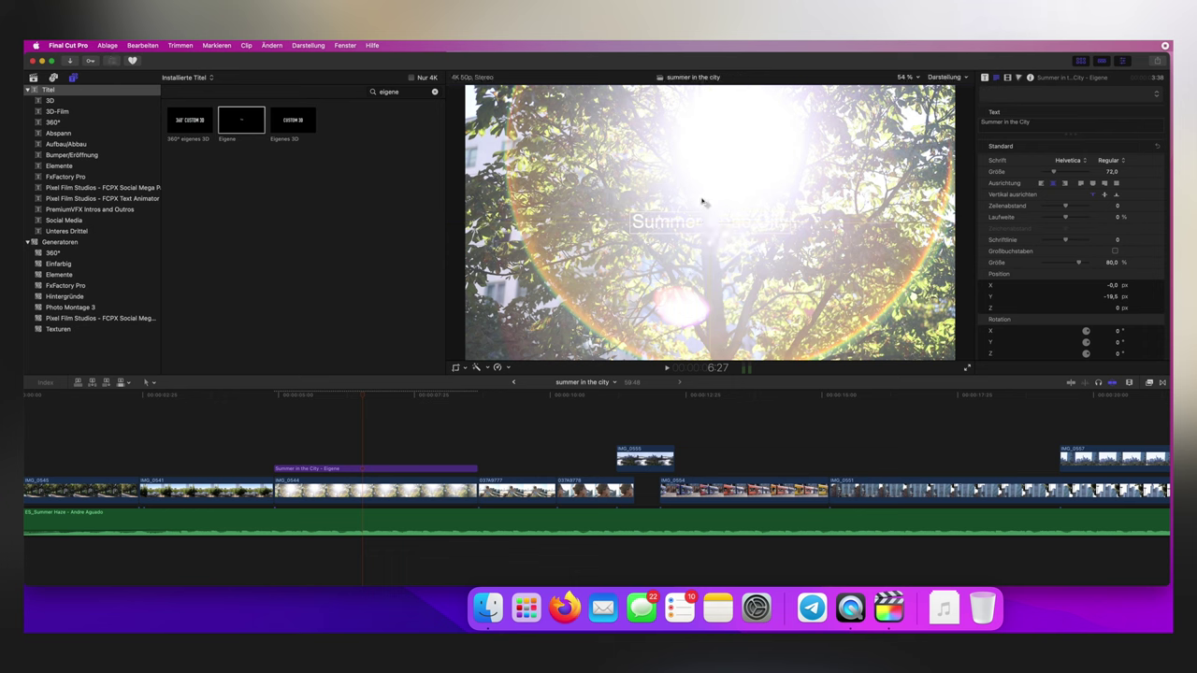
pyautogui.moveTo(705, 225)
pyautogui.mouseDown()
pyautogui.moveTo(705, 310)
pyautogui.moveTo(705, 145)
pyautogui.moveTo(705, 222)
pyautogui.mouseUp()
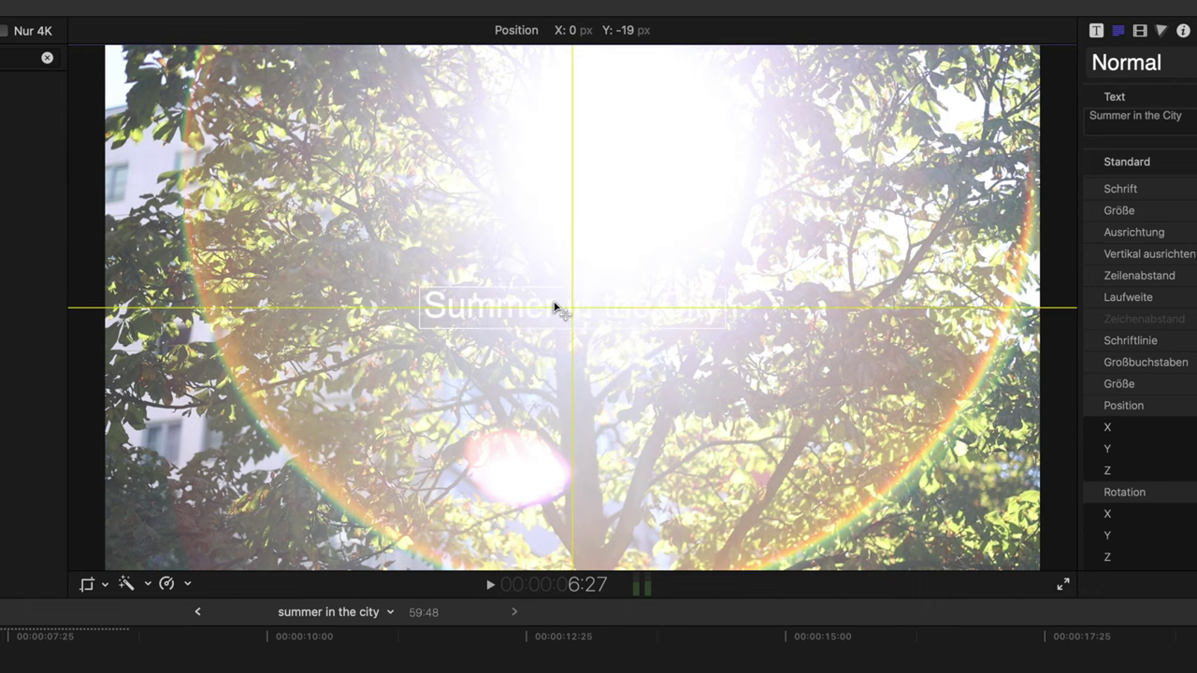